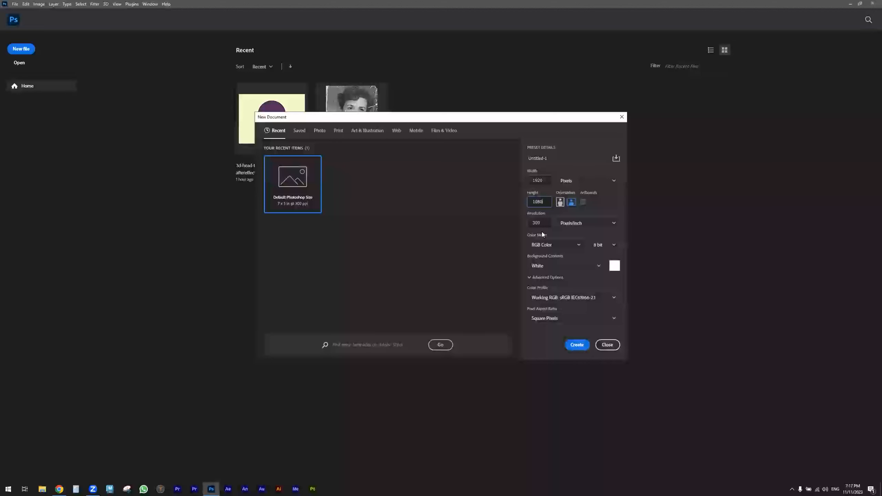
Create the new 1920 by 1080 pixel document, and open the 3d-head-turn GIF illustration from the Desktop folder
{"action": "left_click", "coordinate": [576, 345]}
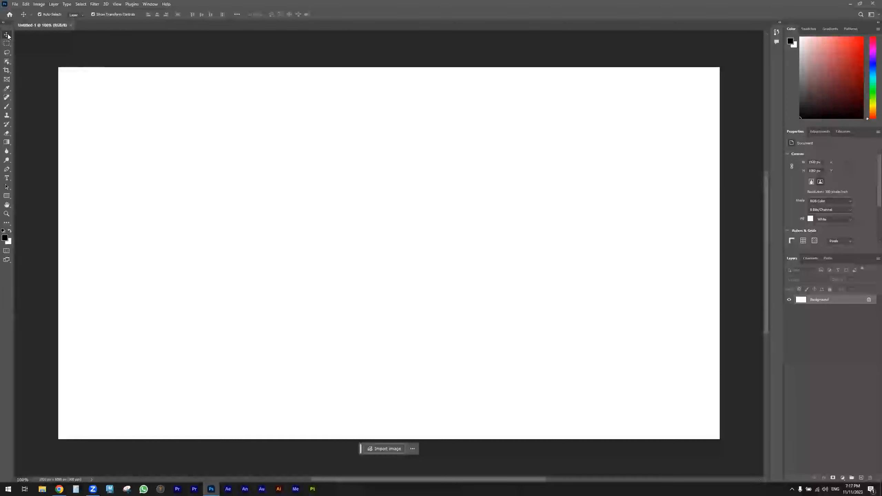
{"action": "left_click", "coordinate": [15, 5]}
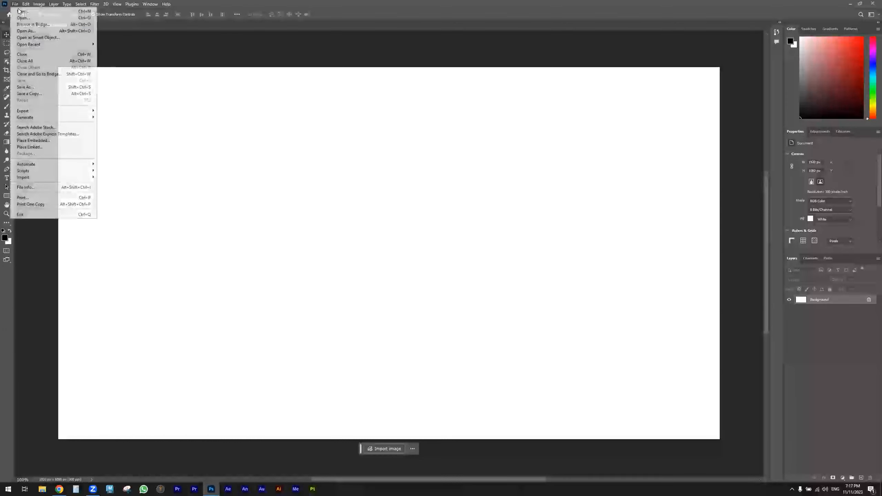
{"action": "left_click", "coordinate": [37, 22]}
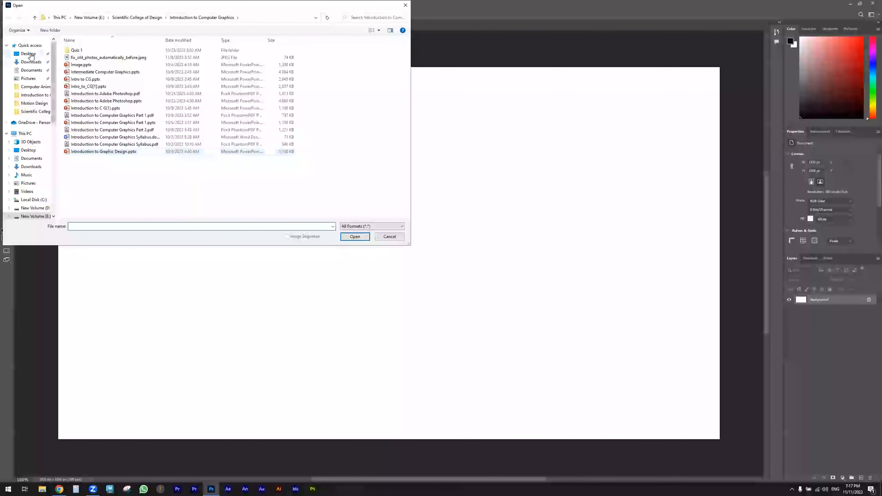
{"action": "left_click", "coordinate": [28, 53]}
{"action": "double_click", "coordinate": [273, 61]}
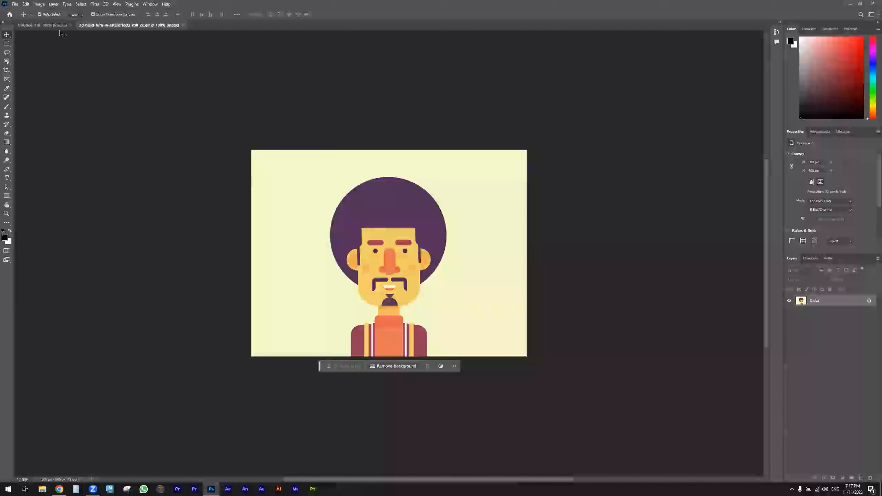
Convert the GIF illustration document to RGB Color mode
{"action": "left_click", "coordinate": [47, 25]}
{"action": "left_click", "coordinate": [119, 25]}
{"action": "left_click", "coordinate": [39, 3]}
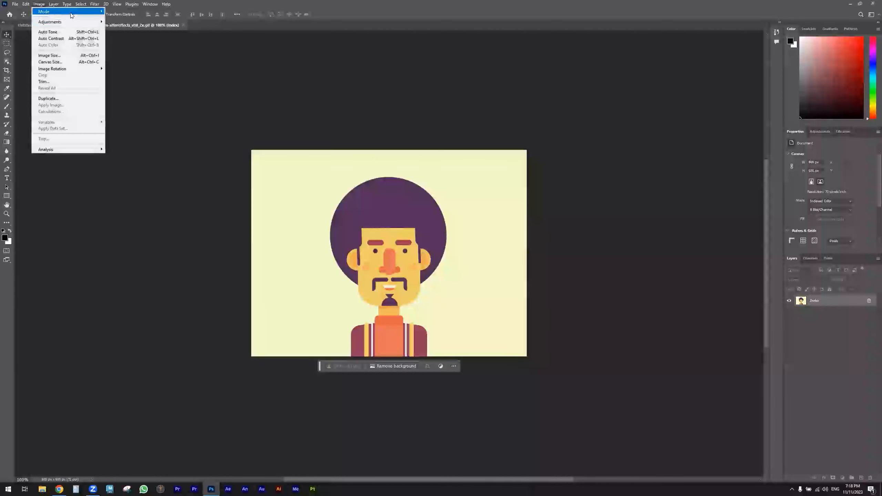
{"action": "mouse_move", "coordinate": [45, 12]}
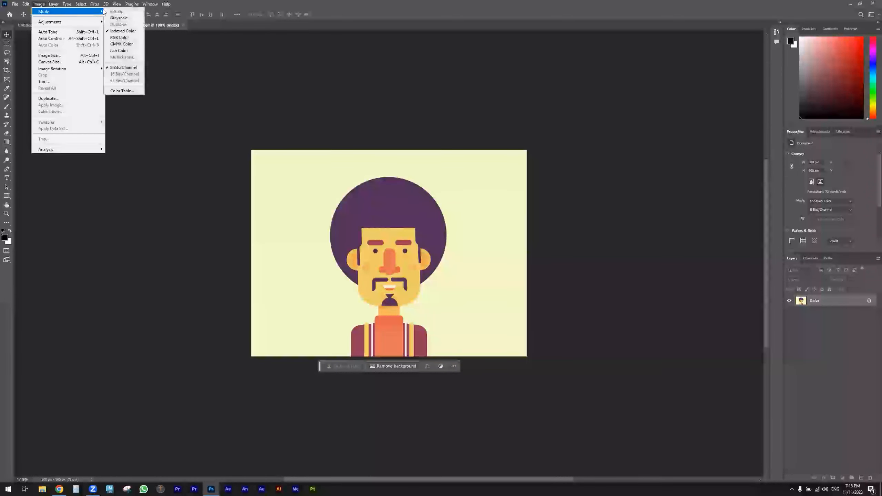
{"action": "left_click", "coordinate": [122, 37]}
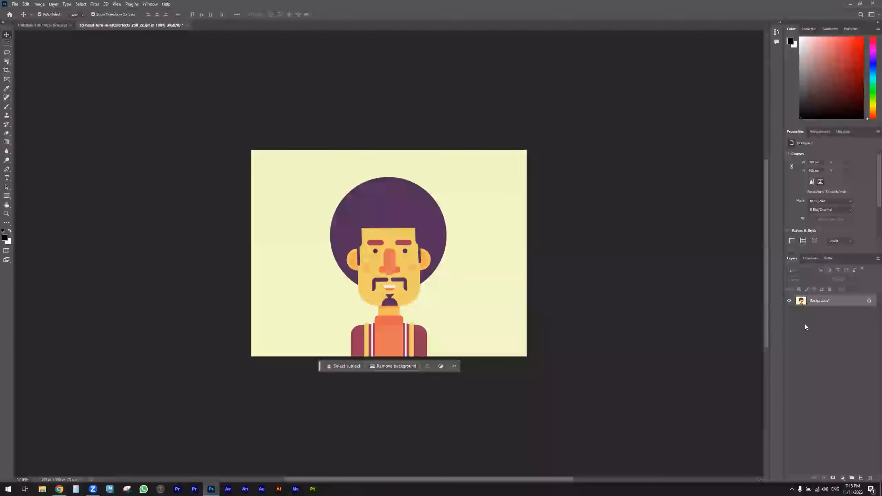
Unlock the illustration's Background layer to make it a regular editable layer
{"action": "double_click", "coordinate": [835, 303]}
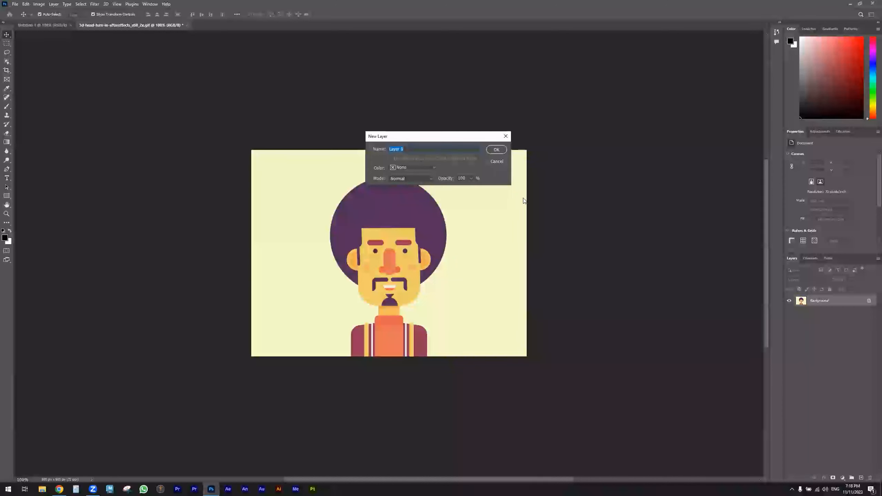
{"action": "left_click", "coordinate": [494, 162]}
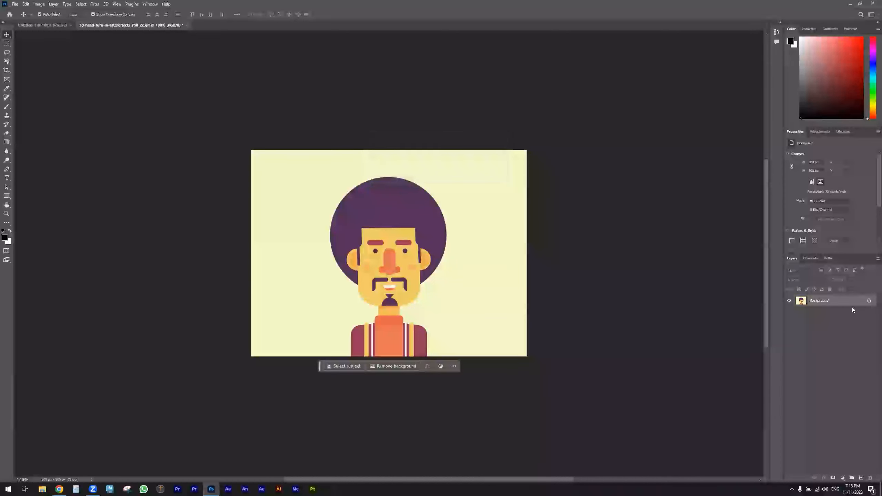
{"action": "left_click", "coordinate": [869, 301]}
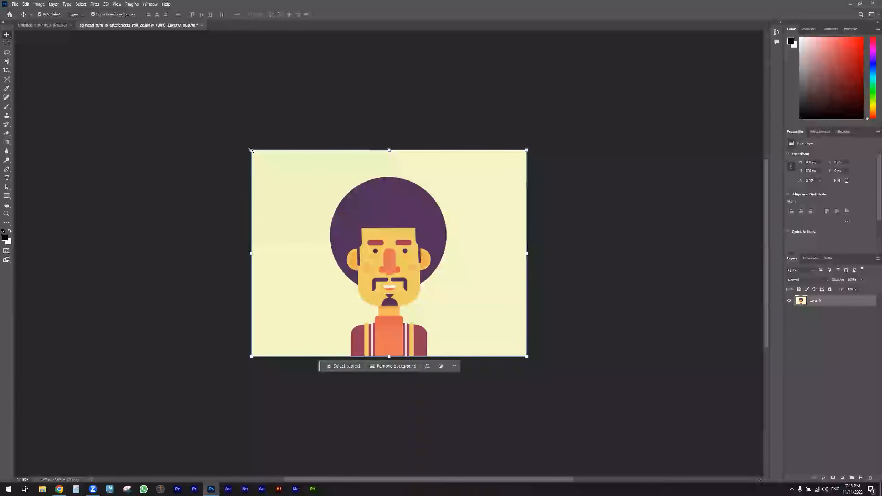
Try resizing and moving the illustration layer with its transform handles, and undo the changes
{"action": "left_click_drag", "start_coordinate": [251, 150], "coordinate": [271, 164]}
{"action": "left_click_drag", "start_coordinate": [349, 254], "coordinate": [295, 250]}
{"action": "left_click_drag", "start_coordinate": [261, 156], "coordinate": [276, 194]}
{"action": "key", "text": "ctrl+z"}
{"action": "key", "text": "ctrl+z"}
{"action": "key", "text": "ctrl+z"}
{"action": "key", "text": "ctrl+z"}
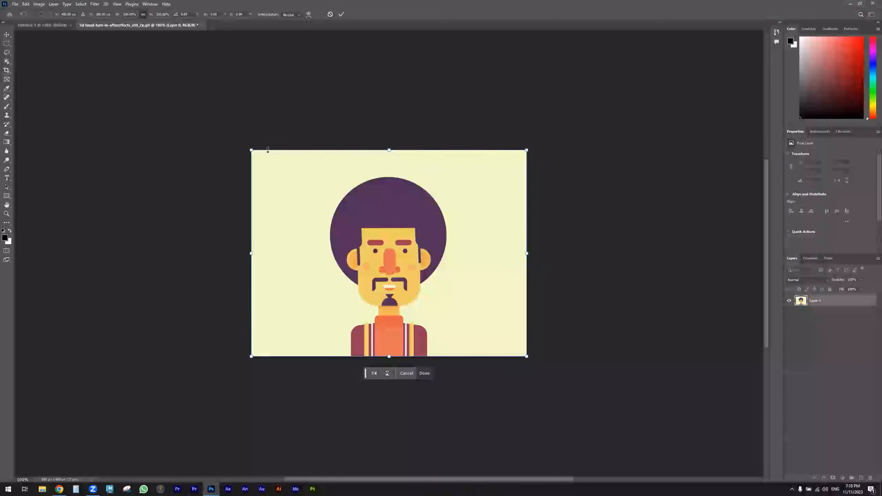
{"action": "left_click_drag", "start_coordinate": [248, 148], "coordinate": [274, 167]}
{"action": "key", "text": "ctrl+z"}
Toggle the Move tool's Show Transform Controls option off and on several times, leaving it enabled
{"action": "left_click", "coordinate": [8, 36]}
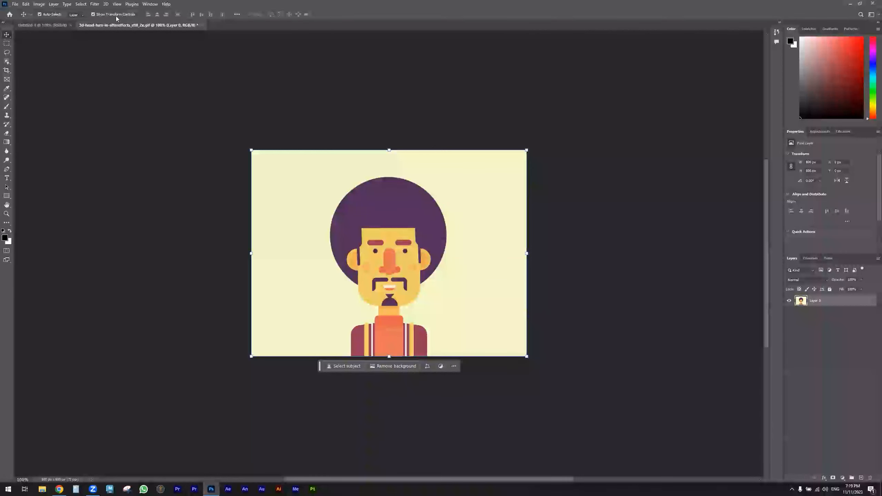
{"action": "left_click", "coordinate": [93, 14]}
{"action": "left_click", "coordinate": [93, 15]}
{"action": "left_click", "coordinate": [93, 14]}
{"action": "left_click", "coordinate": [93, 14]}
{"action": "left_click", "coordinate": [93, 15]}
{"action": "left_click", "coordinate": [93, 14]}
{"action": "left_click", "coordinate": [93, 14]}
{"action": "left_click", "coordinate": [93, 15]}
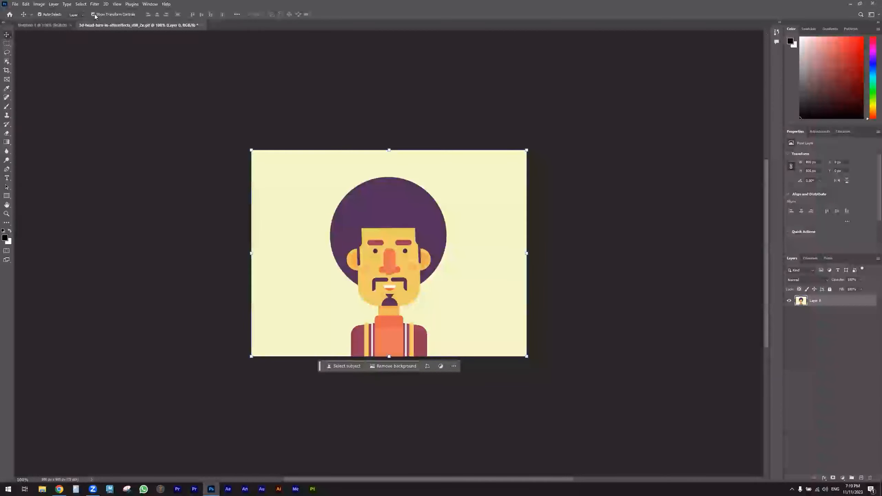
Draw a rectangular marquee selection about 455 by 430 px around the character's head
{"action": "left_click", "coordinate": [6, 44]}
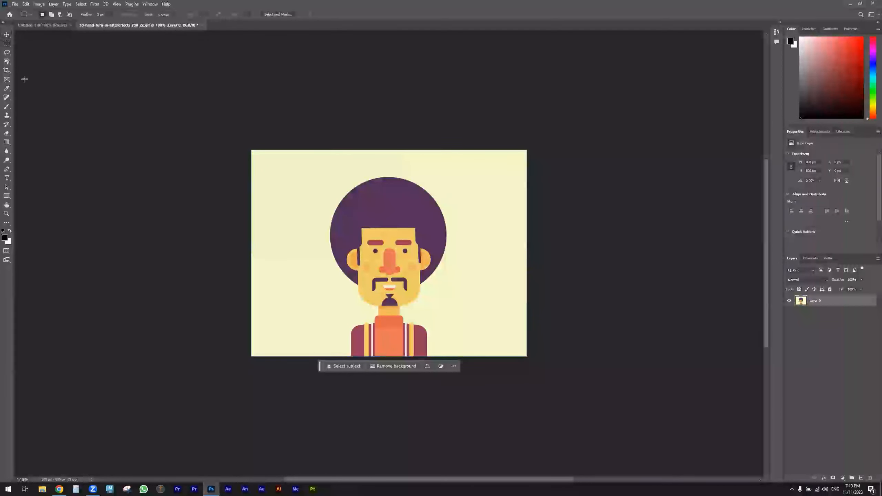
{"action": "left_click", "coordinate": [7, 53]}
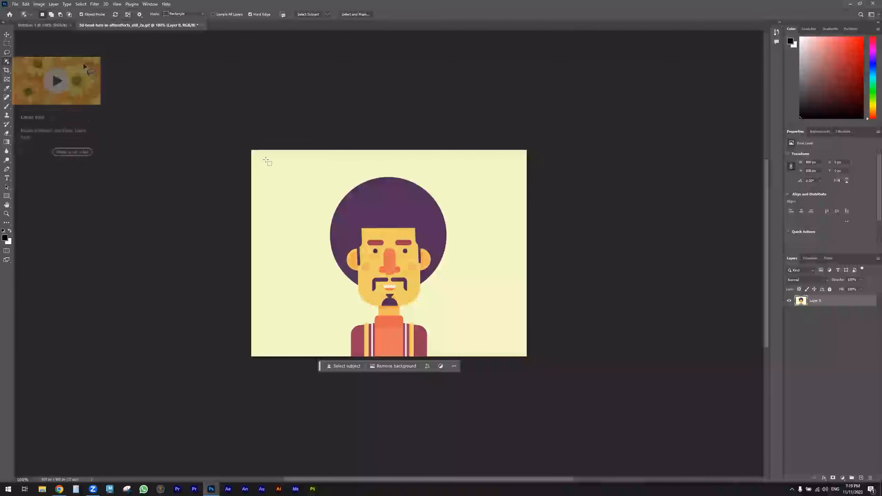
{"action": "key", "text": "m"}
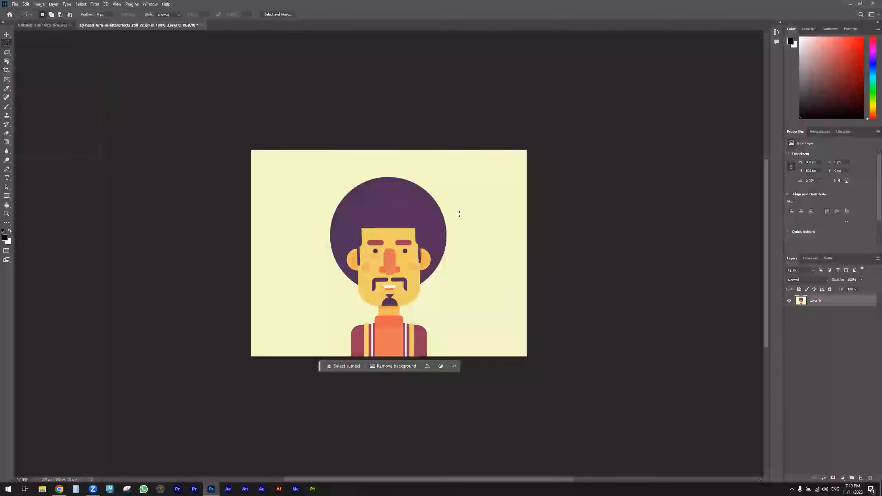
{"action": "right_click", "coordinate": [6, 44]}
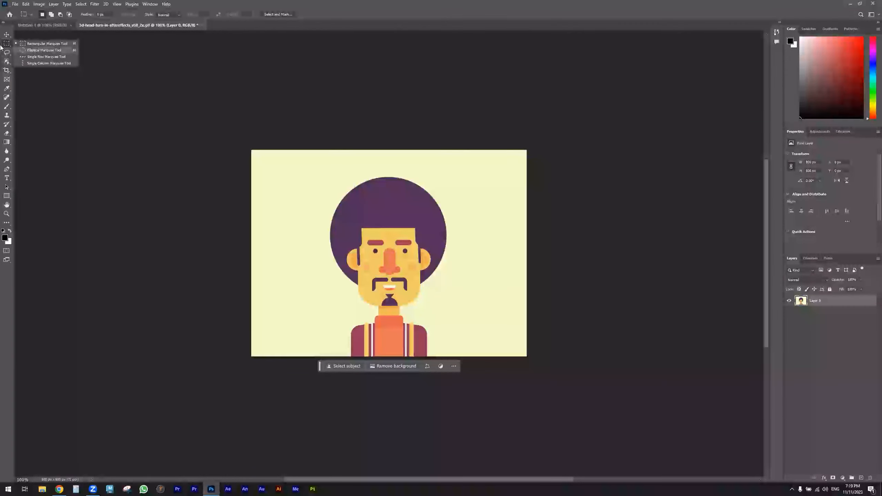
{"action": "left_click_drag", "start_coordinate": [312, 178], "coordinate": [468, 326]}
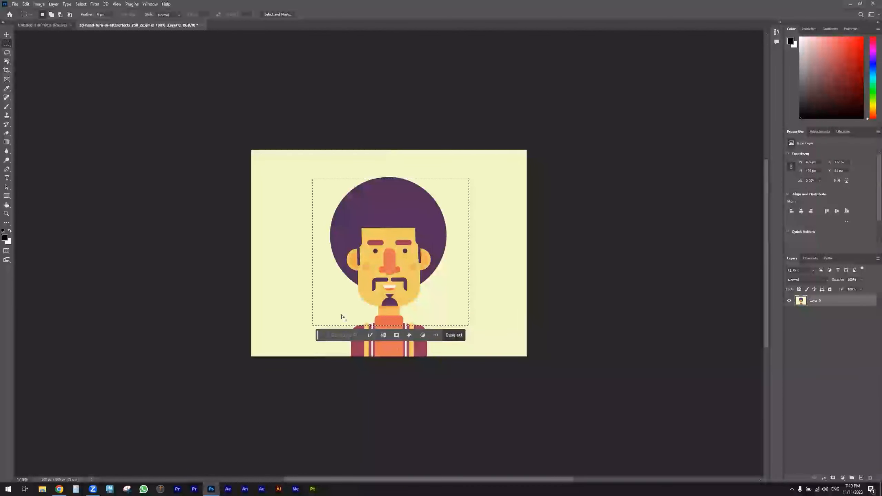
Replace the selection with a circular Elliptical Marquee selection about 415 px across, positioned around the character's head
{"action": "left_click", "coordinate": [6, 44]}
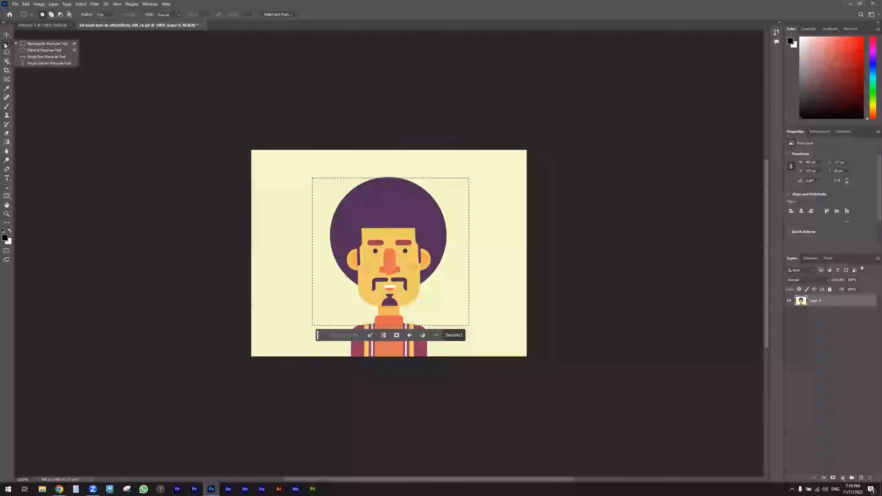
{"action": "left_click", "coordinate": [45, 50]}
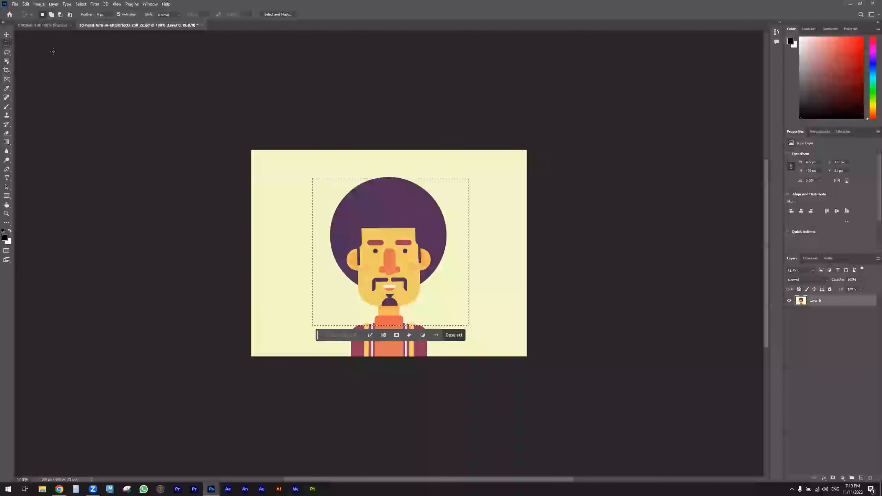
{"action": "left_click", "coordinate": [310, 188]}
{"action": "left_click_drag", "start_coordinate": [322, 174], "coordinate": [466, 317]}
{"action": "left_click_drag", "start_coordinate": [424, 263], "coordinate": [418, 255]}
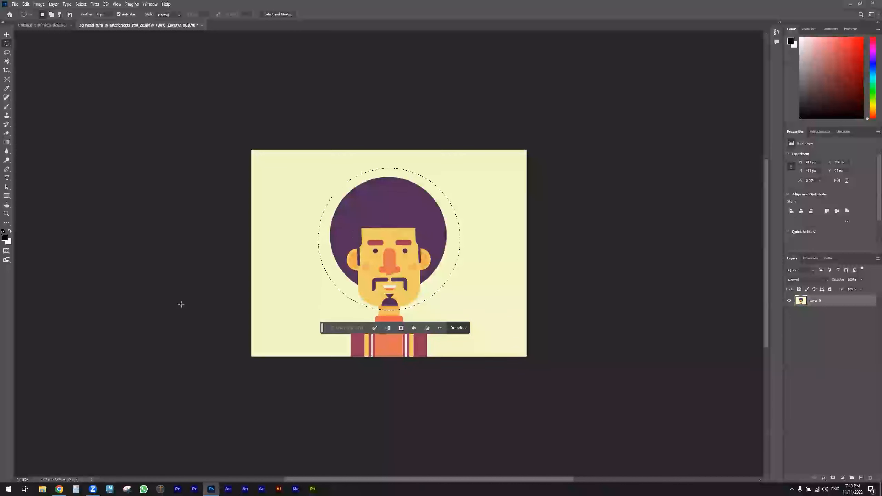
Try erasing part of the hair inside the circular selection, and enlarge the Eraser brush
{"action": "left_click", "coordinate": [6, 134]}
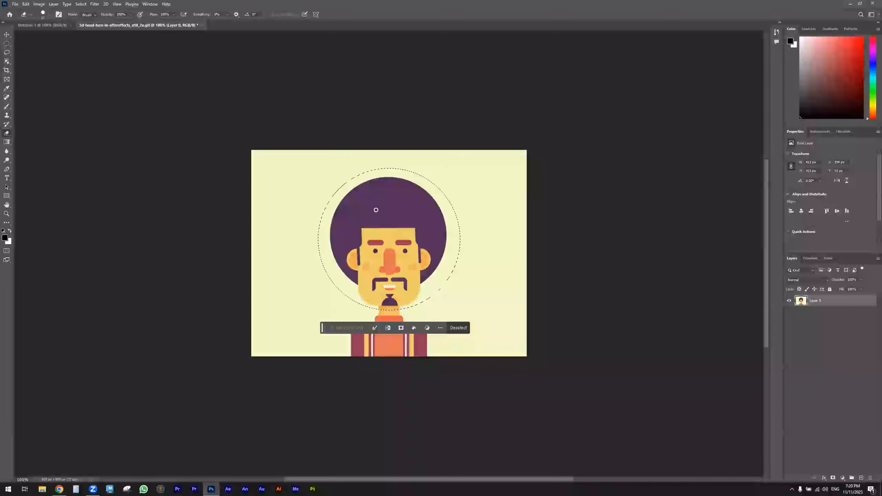
{"action": "left_click_drag", "start_coordinate": [377, 209], "coordinate": [361, 208]}
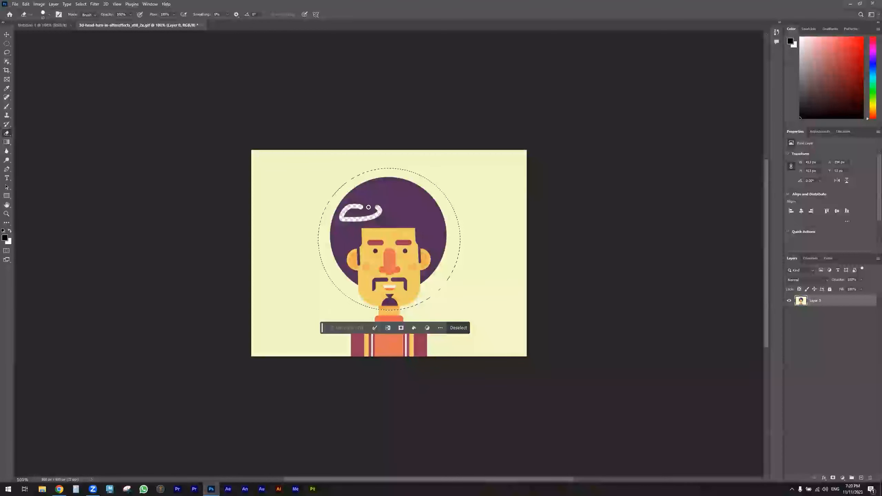
{"action": "key", "text": "bracketright"}
{"action": "key", "text": "bracketright"}
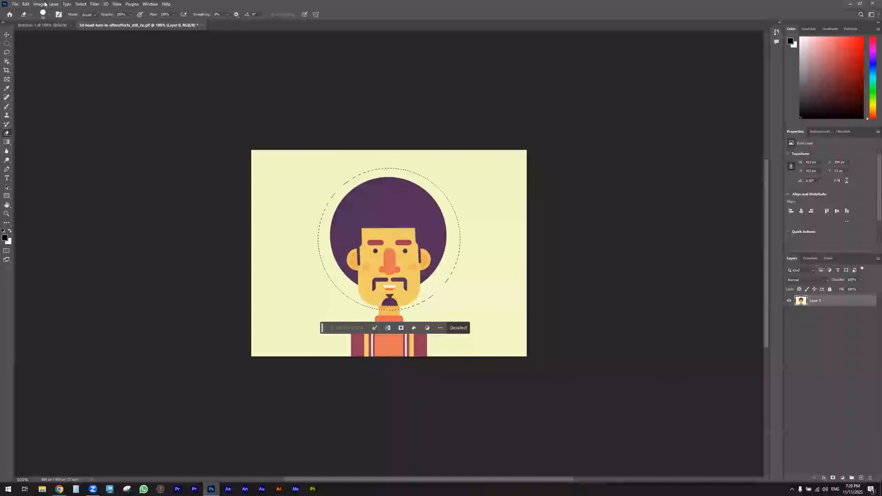
Invert the circular selection, try an Eraser stroke across its edge, and undo the stroke
{"action": "left_click", "coordinate": [76, 4]}
{"action": "left_click", "coordinate": [88, 30]}
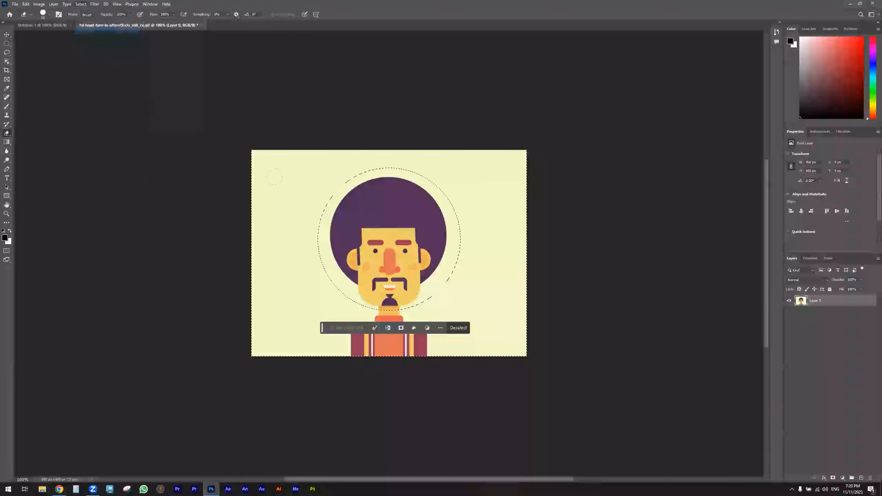
{"action": "mouse_move", "coordinate": [311, 178]}
{"action": "left_mouse_down"}
{"action": "mouse_move", "coordinate": [338, 229]}
{"action": "mouse_move", "coordinate": [343, 181]}
{"action": "mouse_move", "coordinate": [364, 219]}
{"action": "left_mouse_up"}
{"action": "key", "text": "ctrl+z"}
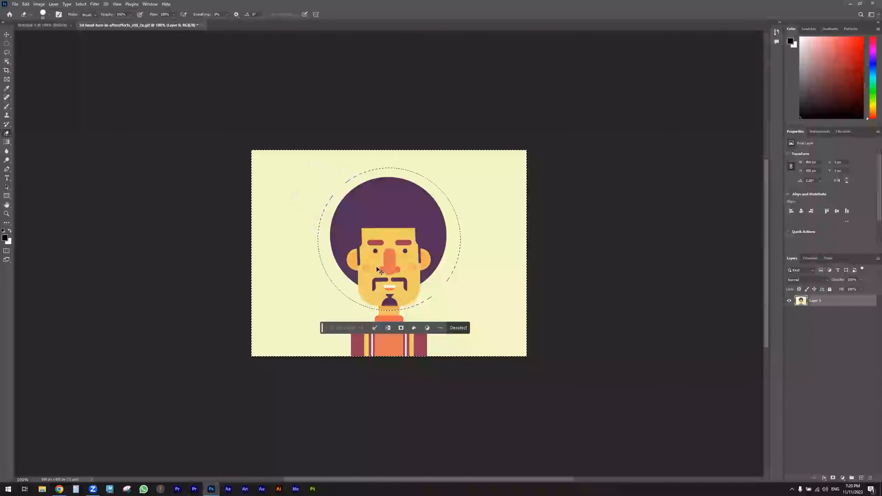
Clear the current selection and draw a freehand Lasso selection about 374 by 400 px around the character's head
{"action": "left_click", "coordinate": [7, 44]}
{"action": "left_click", "coordinate": [7, 52]}
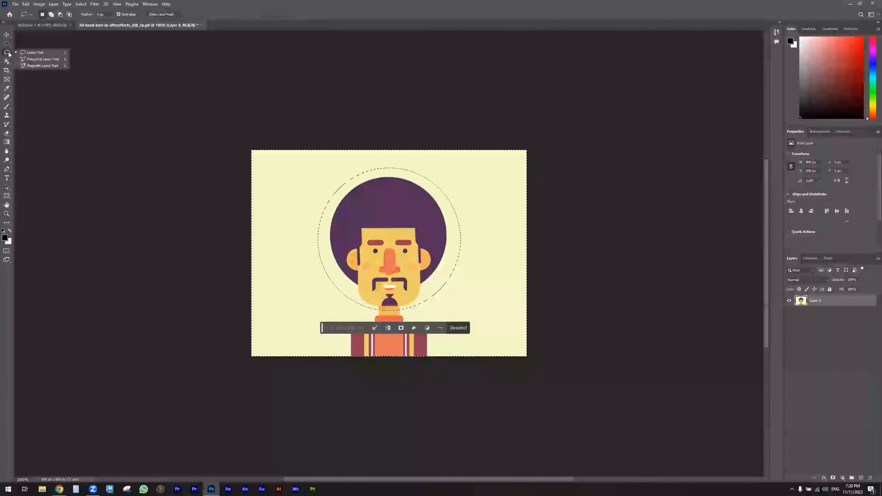
{"action": "left_click", "coordinate": [33, 53]}
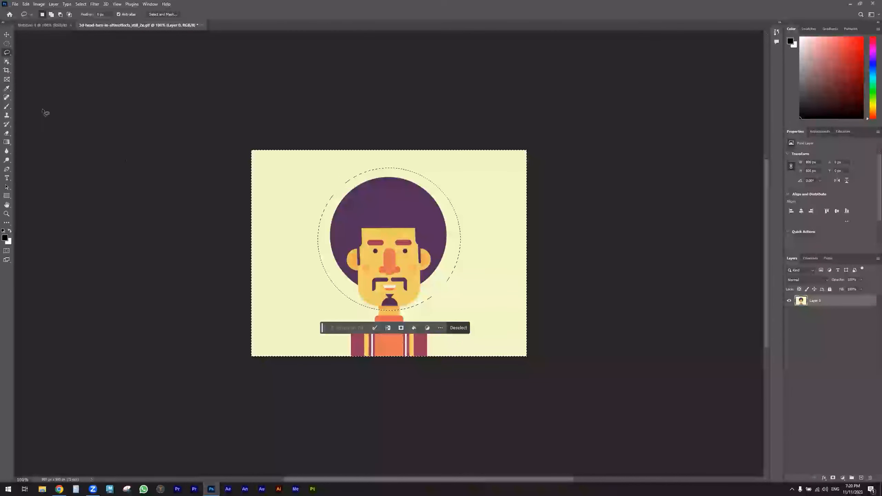
{"action": "left_click", "coordinate": [339, 184]}
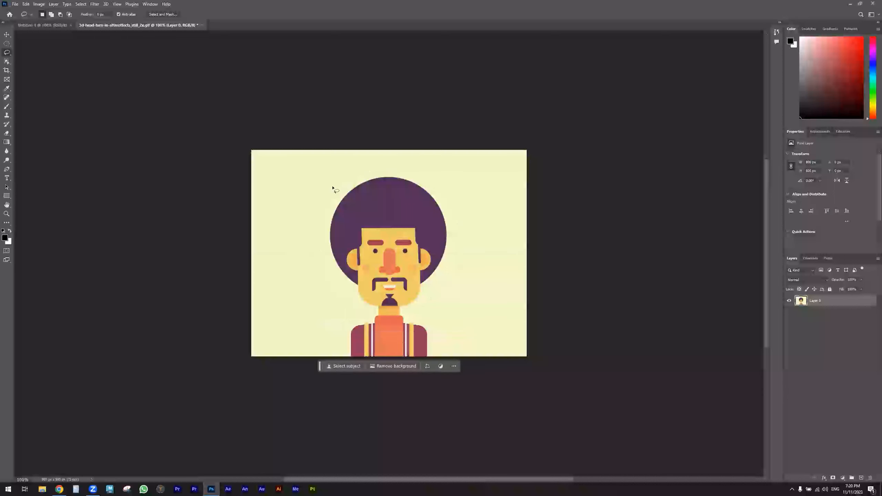
{"action": "left_click_drag", "start_coordinate": [343, 192], "coordinate": [351, 189]}
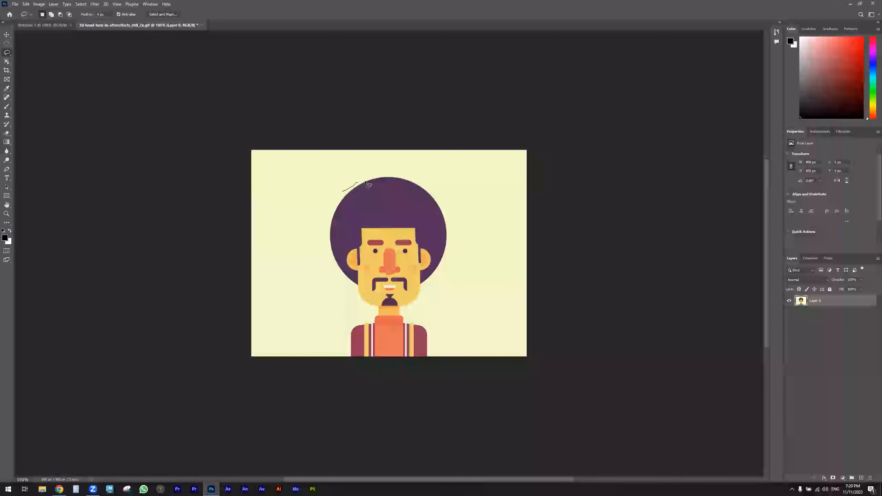
{"action": "left_click_drag", "start_coordinate": [403, 177], "coordinate": [431, 189]}
{"action": "left_click_drag", "start_coordinate": [453, 233], "coordinate": [440, 301]}
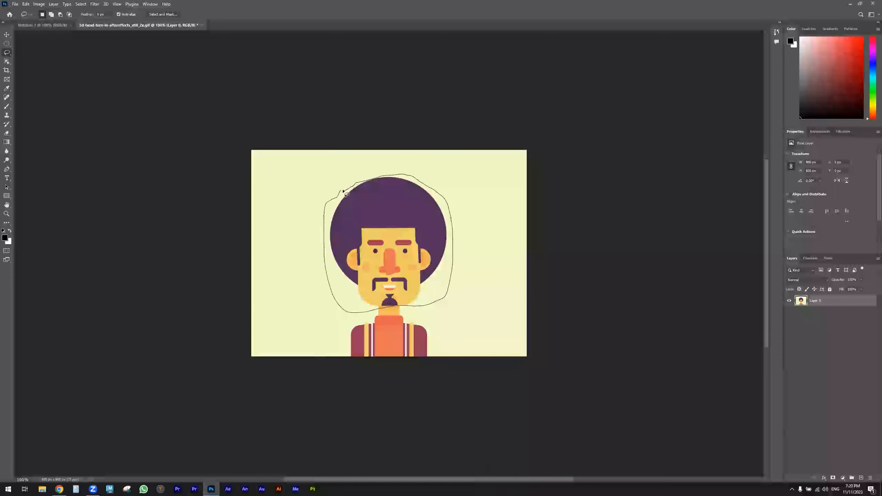
{"action": "left_click_drag", "start_coordinate": [344, 191], "coordinate": [345, 192]}
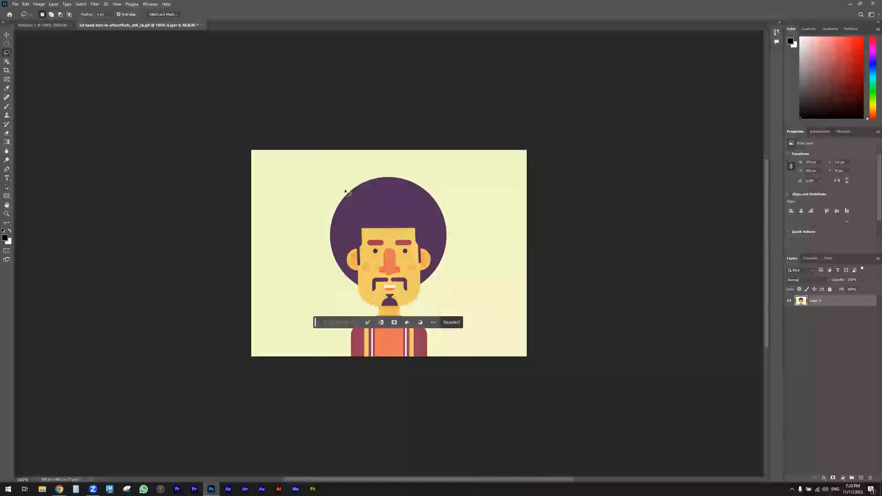
Switch to the Polygonal Lasso tool for straight-edged selections
{"action": "right_click", "coordinate": [7, 54]}
{"action": "left_click", "coordinate": [35, 61]}
{"action": "left_click", "coordinate": [311, 220]}
{"action": "left_click", "coordinate": [337, 192]}
{"action": "left_click", "coordinate": [429, 168]}
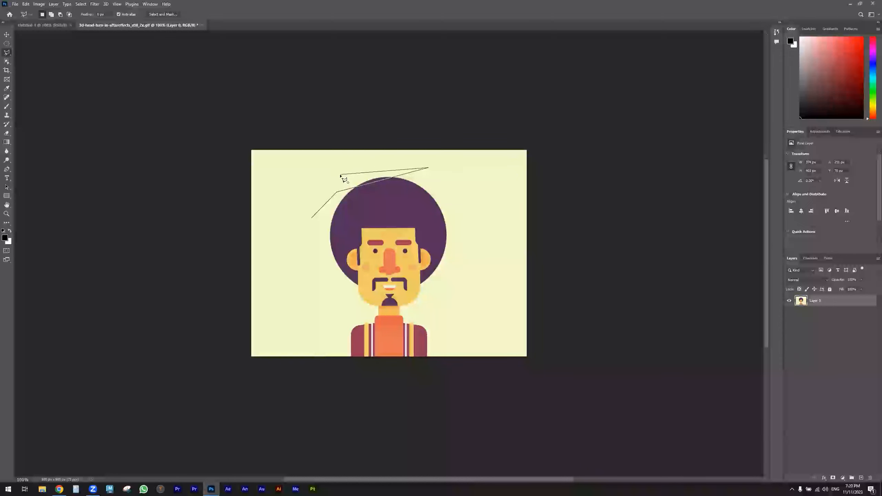
{"action": "double_click", "coordinate": [327, 177]}
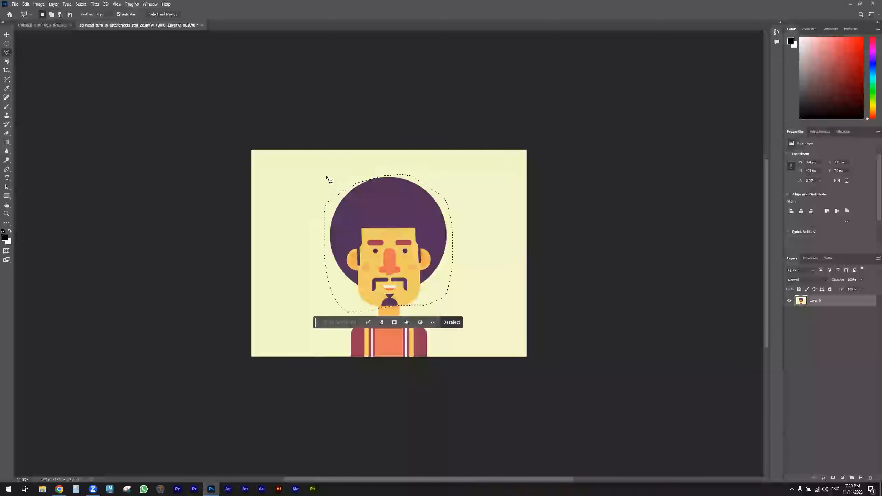
Draw a closed Polygonal Lasso selection about 545 by 445 px around the character's head, and shift the selection outline slightly
{"action": "left_click", "coordinate": [313, 179]}
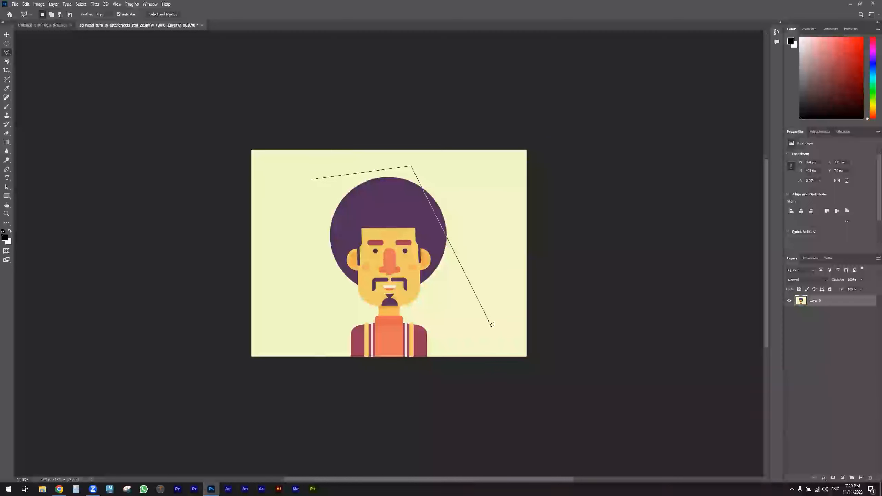
{"action": "left_click", "coordinate": [440, 230]}
{"action": "key", "text": "BackSpace"}
{"action": "left_click", "coordinate": [469, 218]}
{"action": "left_click", "coordinate": [449, 296]}
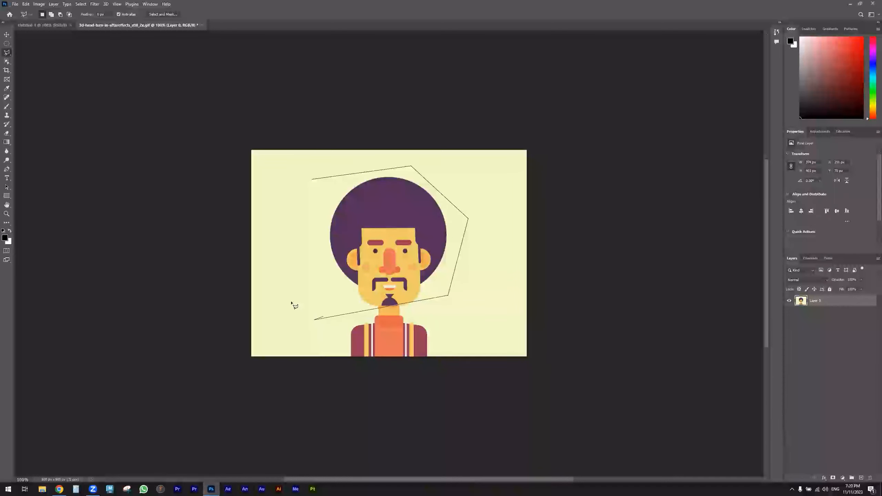
{"action": "left_click", "coordinate": [281, 226]}
{"action": "left_click", "coordinate": [324, 184]}
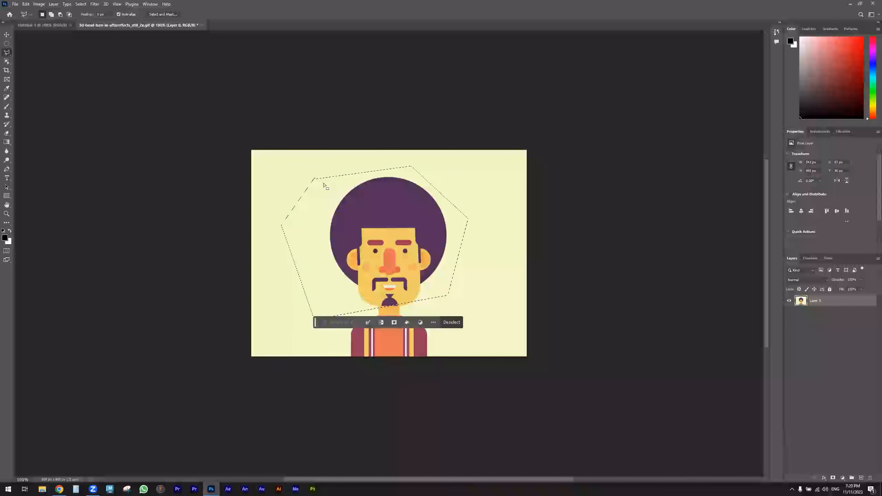
{"action": "left_click_drag", "start_coordinate": [317, 208], "coordinate": [336, 200]}
Clear the selection and trace the character's head with the Magnetic Lasso, closing an outline about 350 by 375 px
{"action": "left_click", "coordinate": [6, 54]}
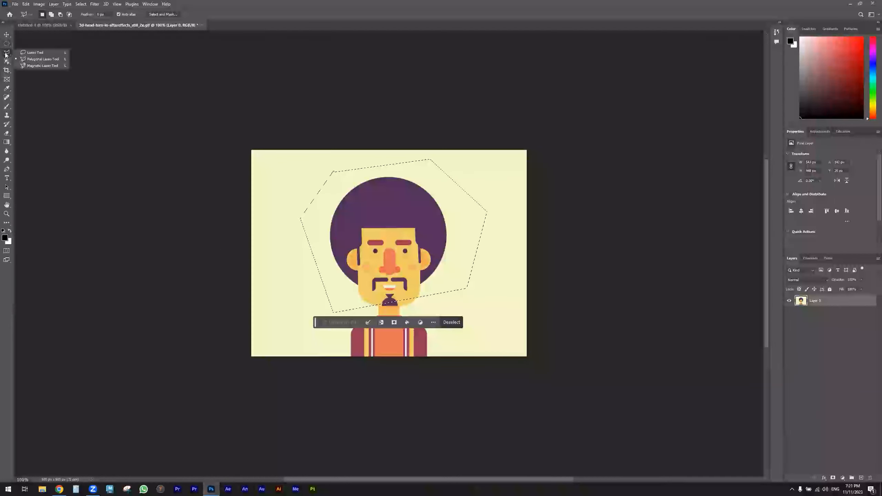
{"action": "left_click", "coordinate": [32, 65]}
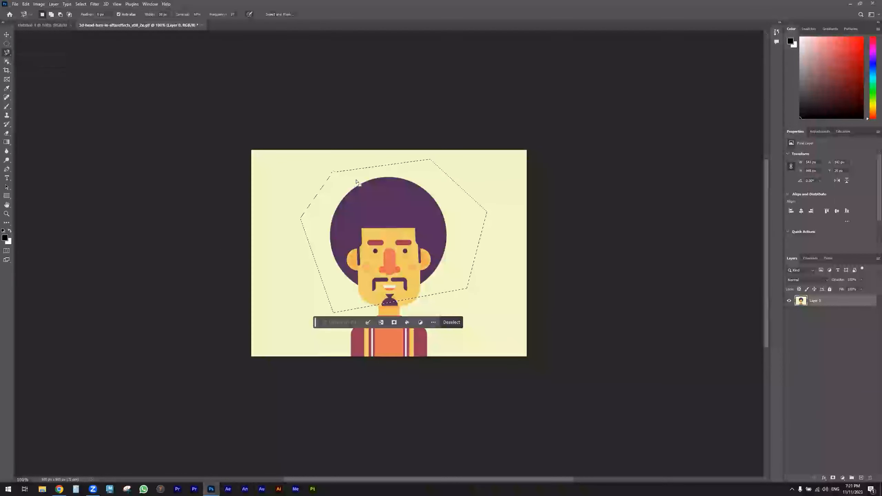
{"action": "key", "text": "ctrl+d"}
{"action": "left_click", "coordinate": [337, 207]}
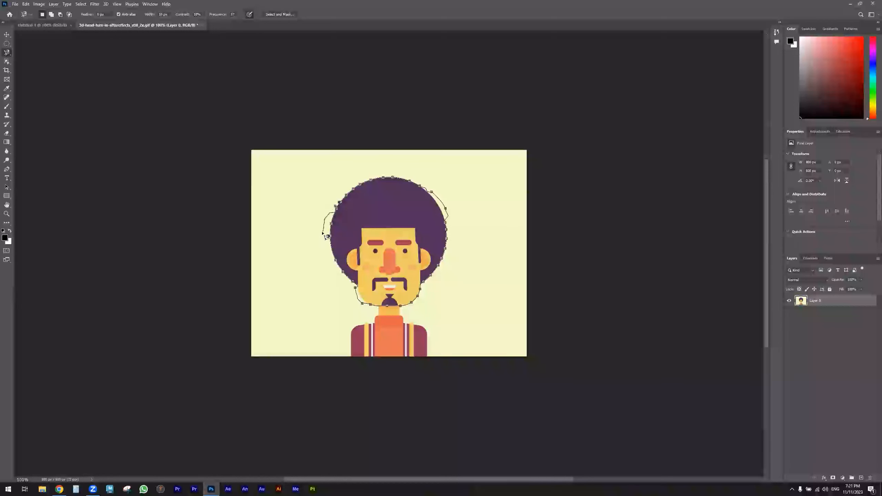
{"action": "left_click", "coordinate": [328, 193]}
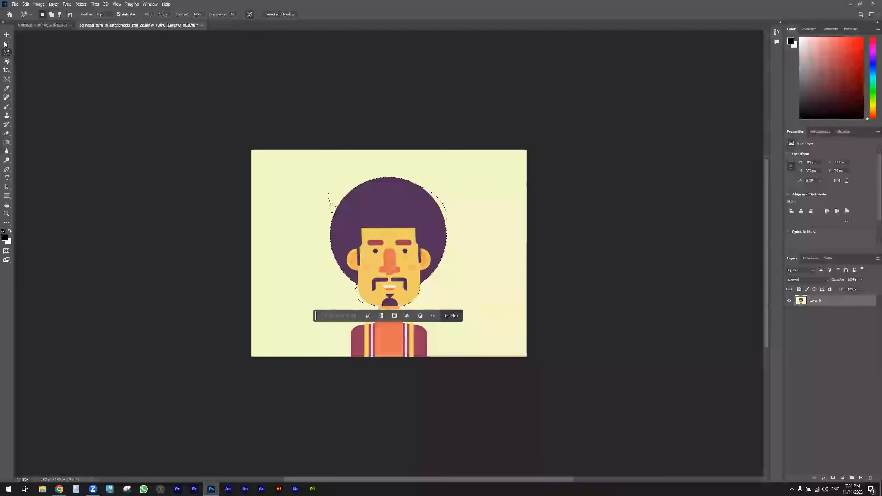
Use the Object Selection tool to select the pale background, and replace that selection with the whole character
{"action": "left_click", "coordinate": [7, 62]}
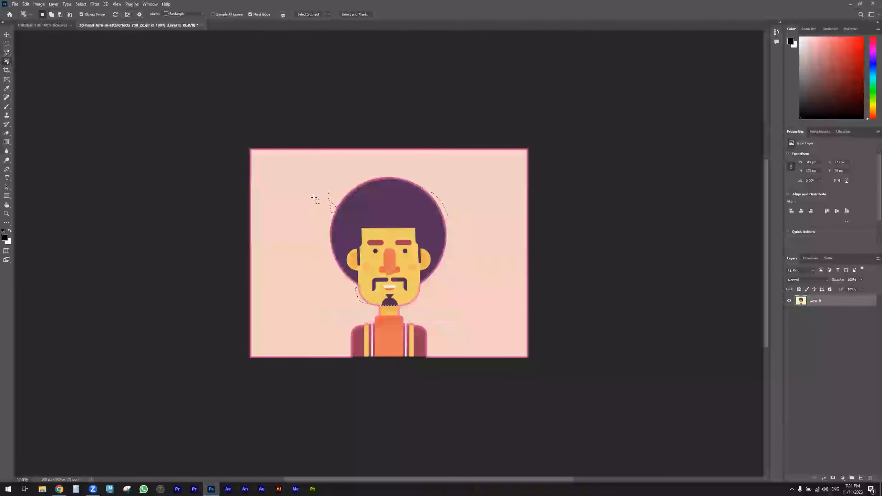
{"action": "left_click", "coordinate": [313, 218]}
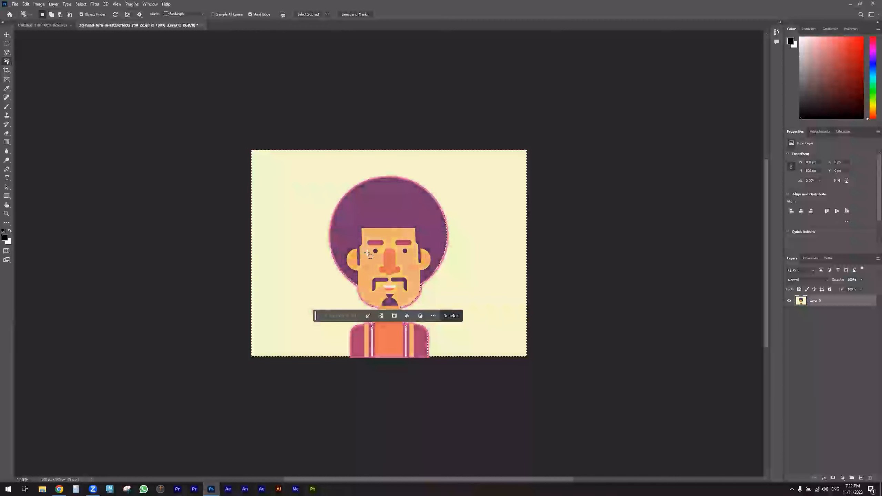
{"action": "left_click", "coordinate": [411, 259]}
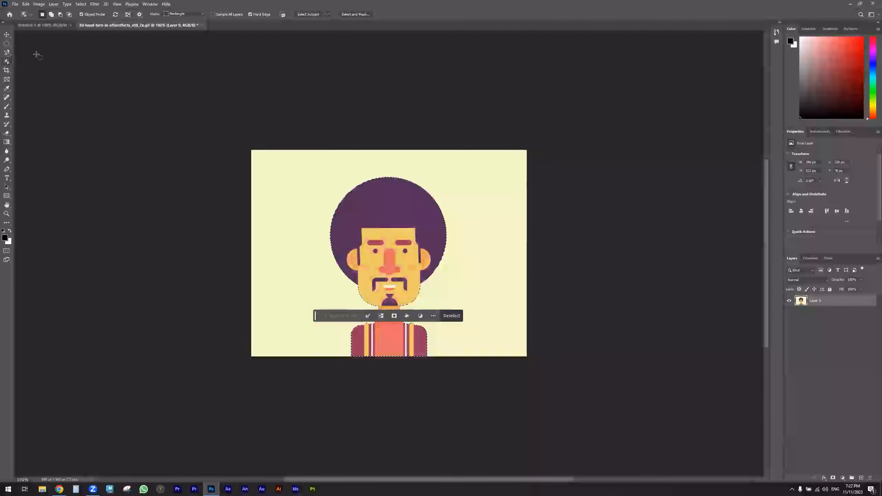
Switch to the Quick Selection tool, look through the contextual selection options, and clear the character selection
{"action": "right_click", "coordinate": [7, 62]}
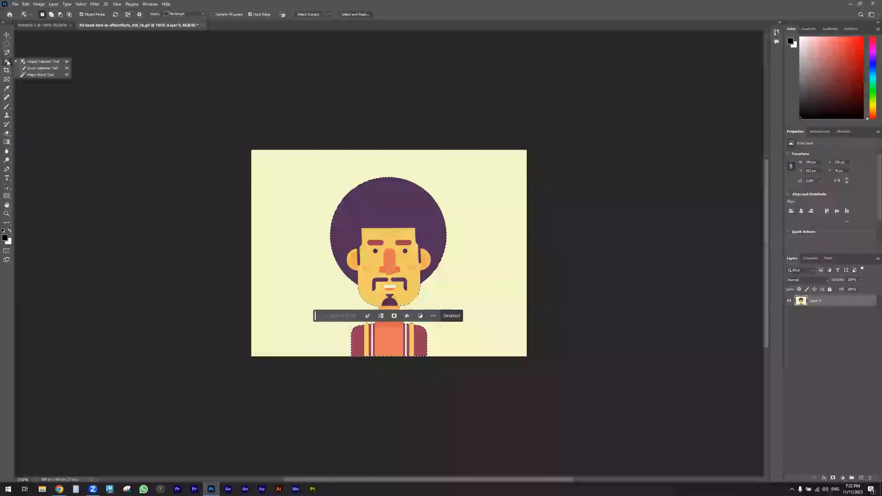
{"action": "left_click", "coordinate": [37, 69]}
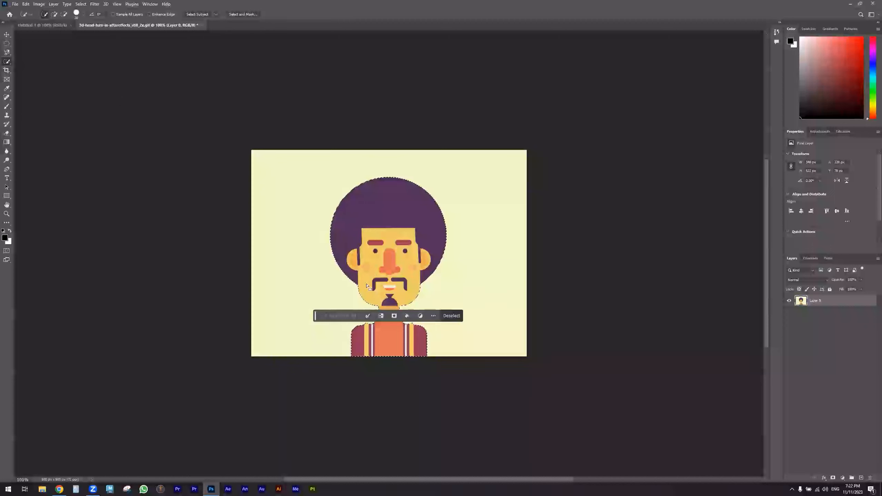
{"action": "left_click", "coordinate": [433, 316]}
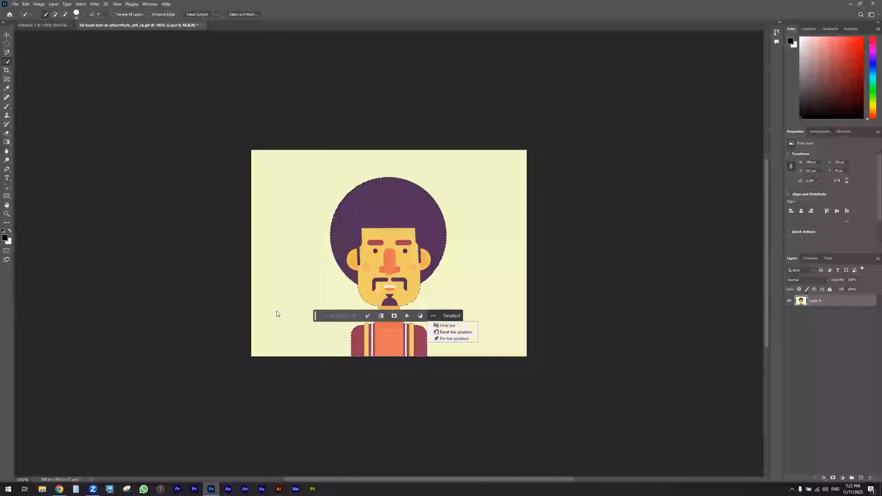
{"action": "left_click", "coordinate": [359, 319]}
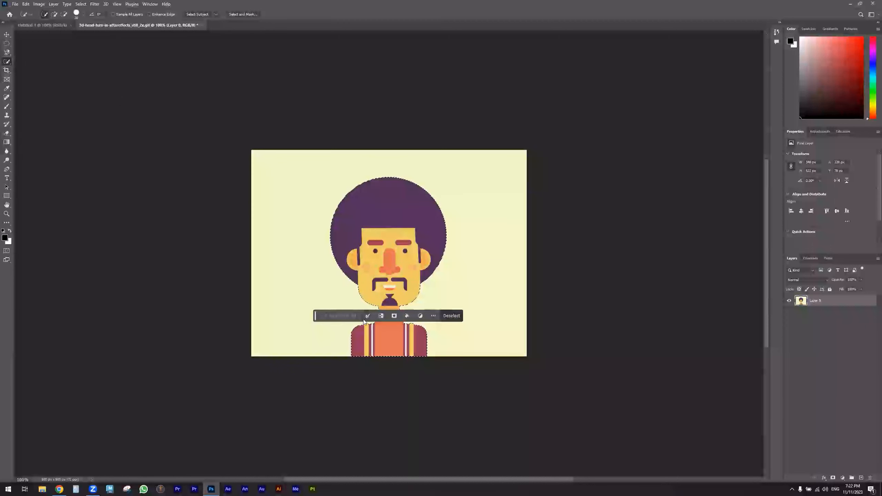
{"action": "left_click", "coordinate": [396, 318]}
{"action": "left_click", "coordinate": [434, 317]}
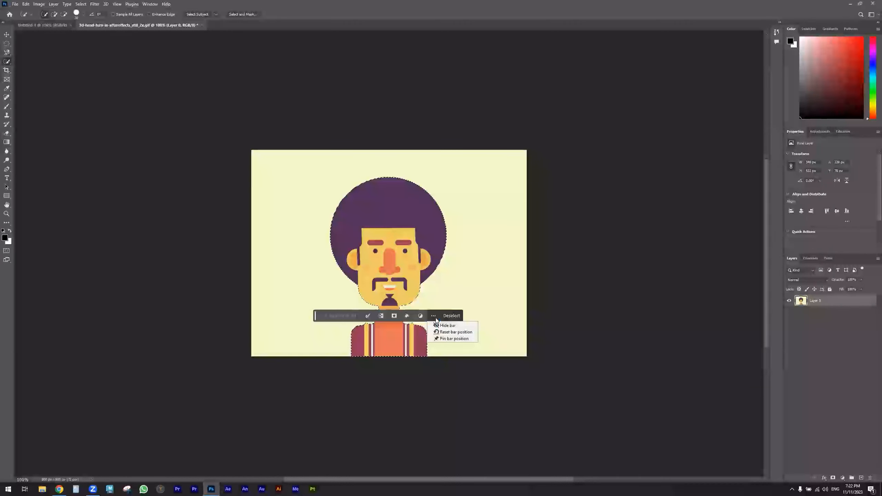
{"action": "left_click", "coordinate": [456, 316]}
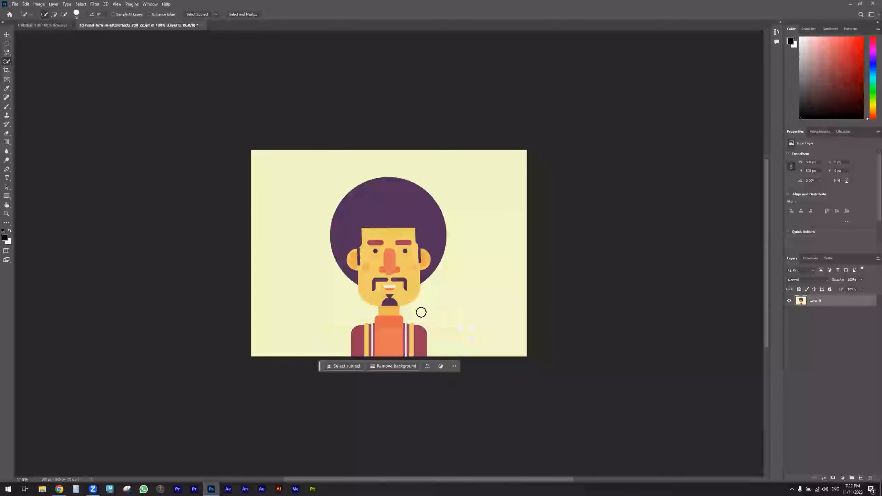
Select the whole character again with the Object Selection tool
{"action": "right_click", "coordinate": [7, 62]}
{"action": "left_click", "coordinate": [32, 62]}
{"action": "left_click", "coordinate": [348, 210]}
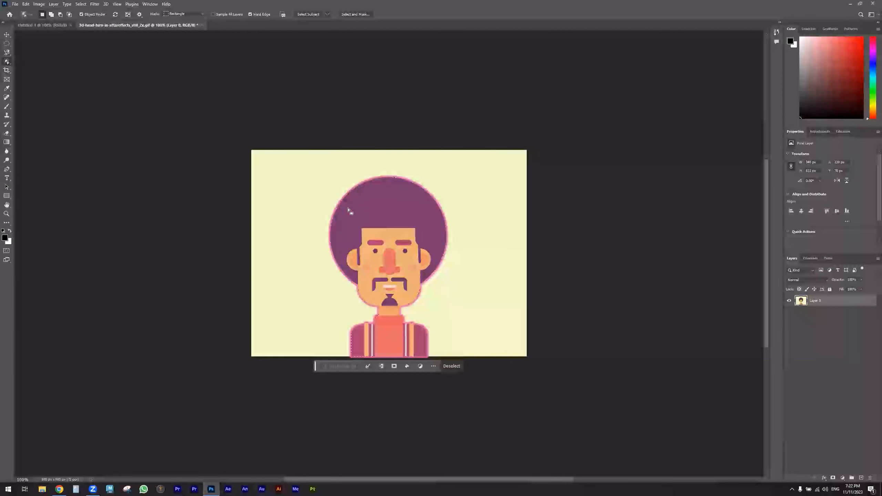
Paint a Quick Selection over one side of the jacket, and subtract the stray background area beside the neck
{"action": "left_click", "coordinate": [32, 72]}
{"action": "left_click_drag", "start_coordinate": [365, 323], "coordinate": [358, 339]}
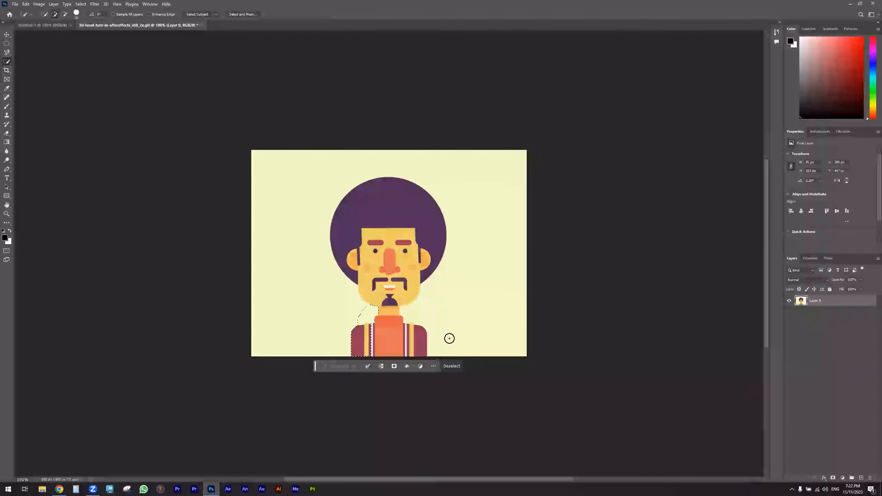
{"action": "left_click", "coordinate": [65, 15]}
{"action": "left_click_drag", "start_coordinate": [357, 312], "coordinate": [360, 315]}
Paint a new Quick Selection from the hair down to the orange shirt, and subtract the hair and face from it
{"action": "right_click", "coordinate": [9, 64]}
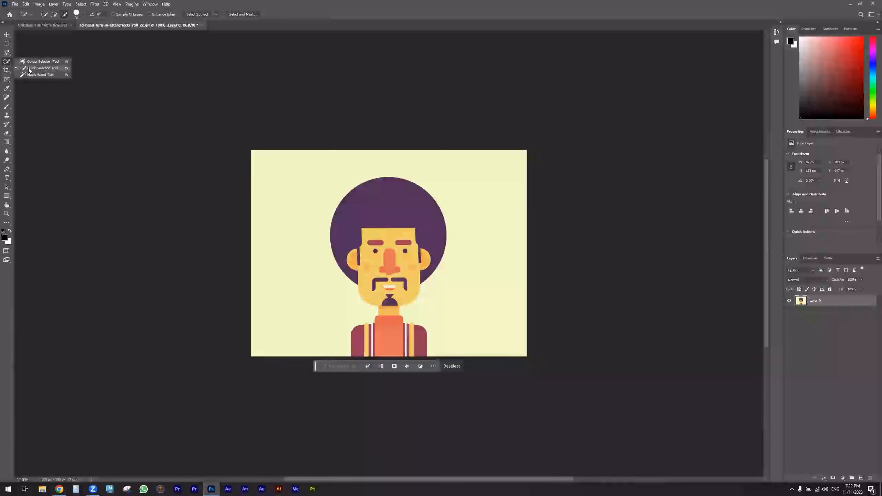
{"action": "left_click", "coordinate": [28, 69]}
{"action": "left_click", "coordinate": [44, 14]}
{"action": "mouse_move", "coordinate": [364, 193]}
{"action": "left_mouse_down"}
{"action": "mouse_move", "coordinate": [418, 211]}
{"action": "mouse_move", "coordinate": [429, 231]}
{"action": "mouse_move", "coordinate": [391, 277]}
{"action": "mouse_move", "coordinate": [388, 328]}
{"action": "left_mouse_up"}
{"action": "left_click", "coordinate": [64, 15]}
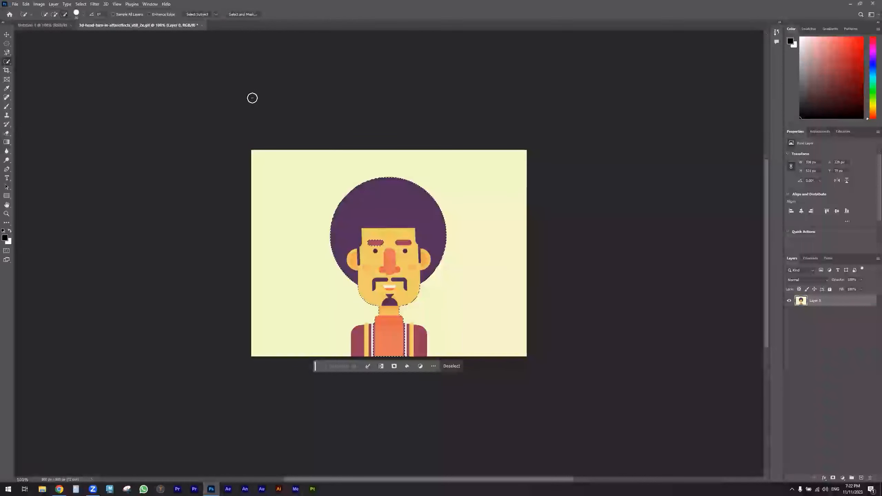
{"action": "left_click_drag", "start_coordinate": [373, 247], "coordinate": [376, 281]}
{"action": "key", "text": "ctrl+z"}
Use the Magic Wand to select the neck, the facial skin and the purple hair in turn
{"action": "right_click", "coordinate": [7, 62]}
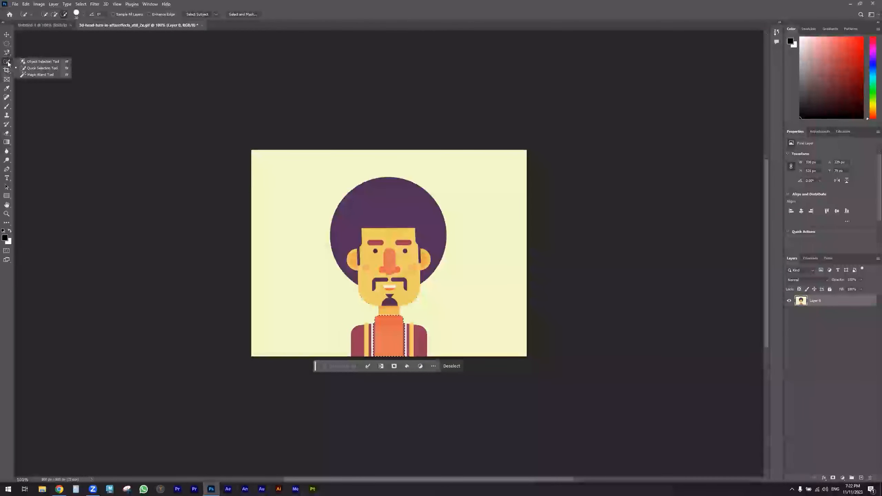
{"action": "left_click", "coordinate": [40, 75]}
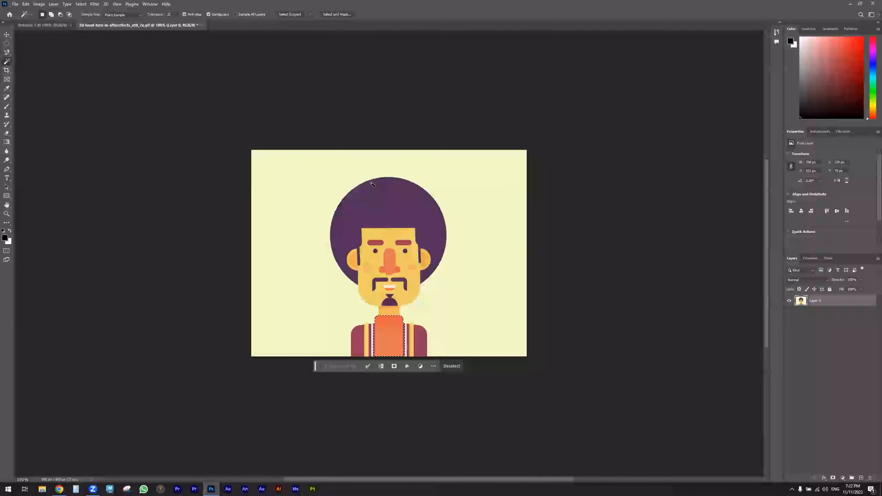
{"action": "left_click", "coordinate": [397, 251]}
{"action": "left_click", "coordinate": [392, 314]}
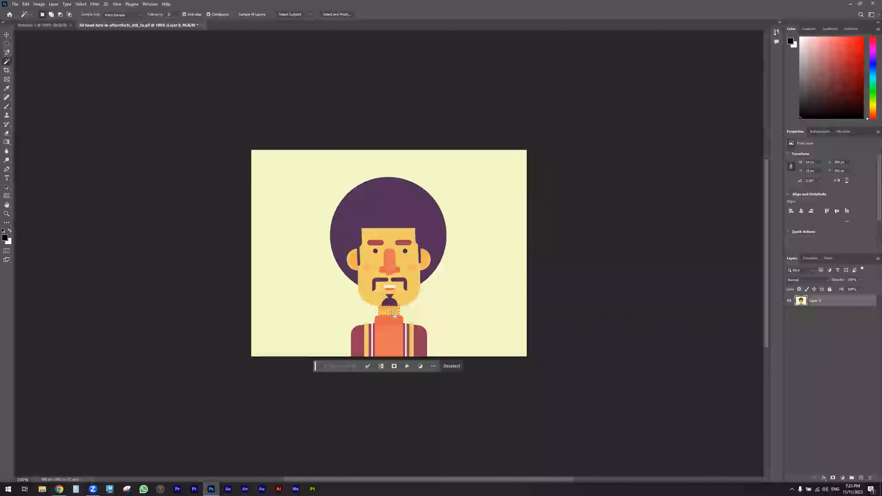
{"action": "left_click", "coordinate": [385, 198]}
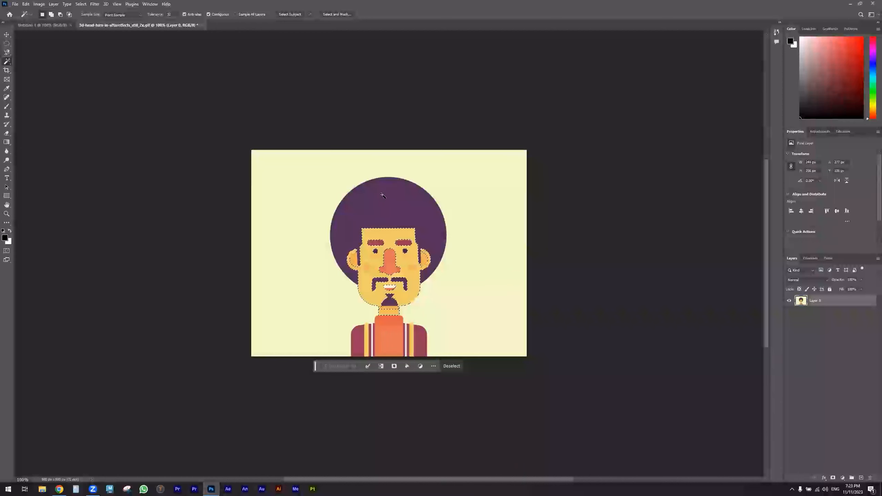
{"action": "left_click", "coordinate": [382, 212]}
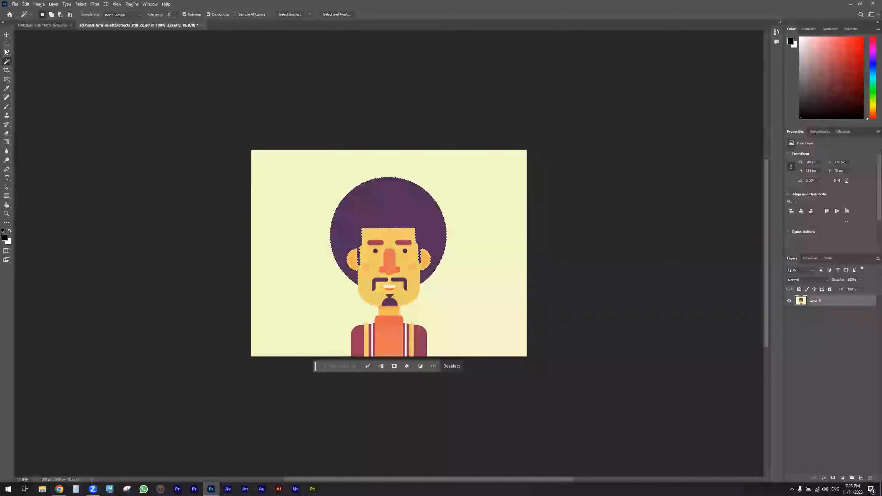
Return to the Quick Selection tool in subtract mode and try a short stroke across the hairline
{"action": "right_click", "coordinate": [9, 63]}
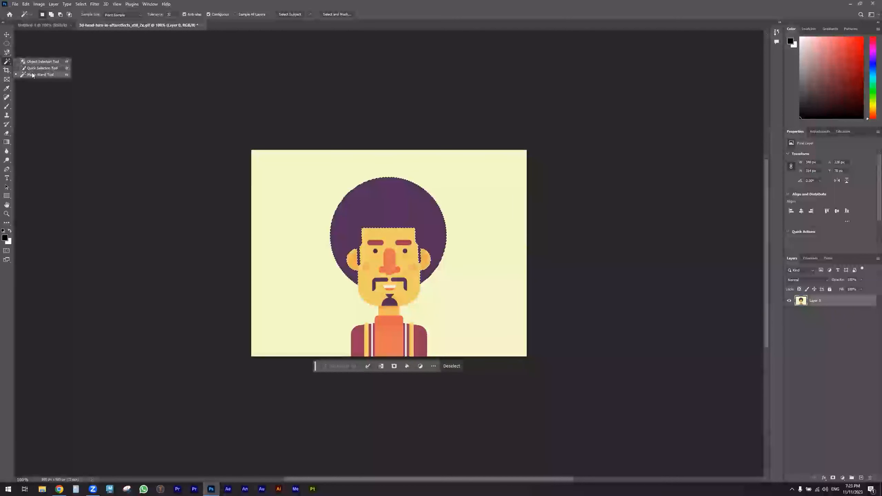
{"action": "left_click", "coordinate": [41, 68]}
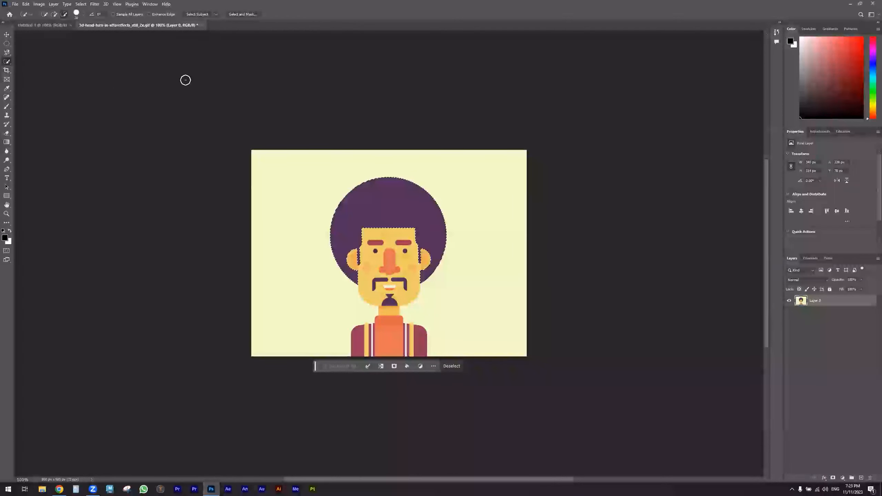
{"action": "left_click", "coordinate": [64, 14]}
{"action": "left_click_drag", "start_coordinate": [383, 219], "coordinate": [381, 238]}
Crop the image to a portrait frame of 364 by 534 px around the character's head and shoulders
{"action": "left_click", "coordinate": [7, 71]}
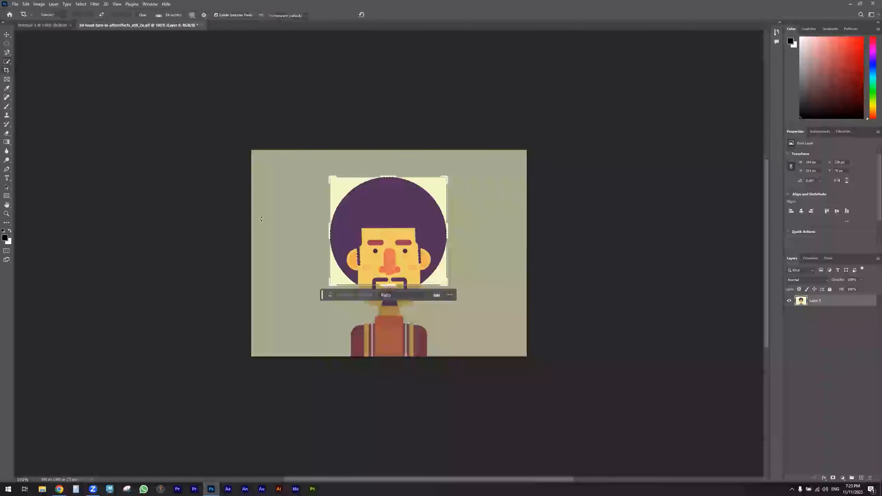
{"action": "left_click_drag", "start_coordinate": [389, 229], "coordinate": [347, 229]}
{"action": "key", "text": "ctrl+z"}
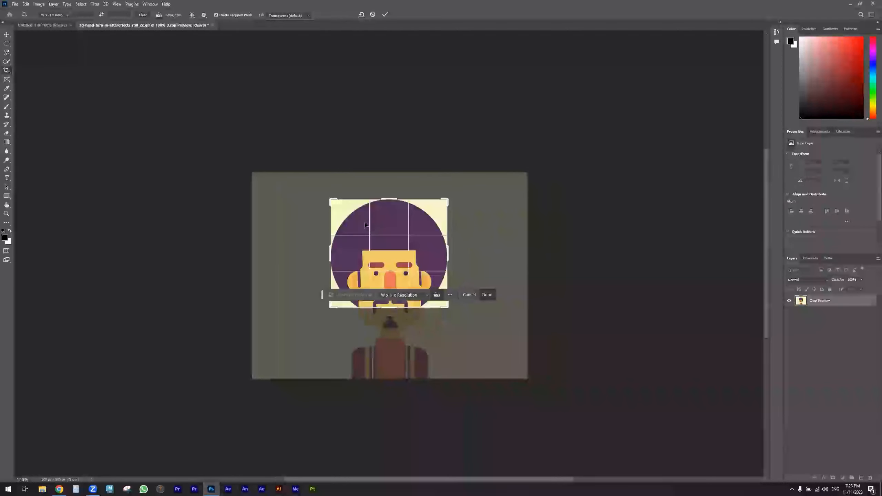
{"action": "mouse_move", "coordinate": [332, 197]}
{"action": "left_mouse_down"}
{"action": "mouse_move", "coordinate": [284, 190]}
{"action": "mouse_move", "coordinate": [334, 176]}
{"action": "mouse_move", "coordinate": [329, 184]}
{"action": "left_mouse_up"}
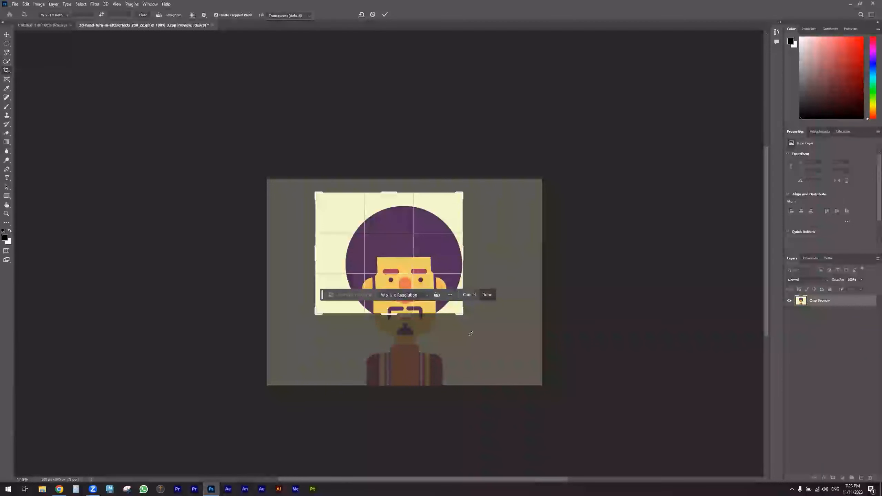
{"action": "left_click_drag", "start_coordinate": [460, 314], "coordinate": [466, 350]}
{"action": "left_click_drag", "start_coordinate": [314, 253], "coordinate": [327, 249]}
{"action": "left_click_drag", "start_coordinate": [389, 157], "coordinate": [390, 161]}
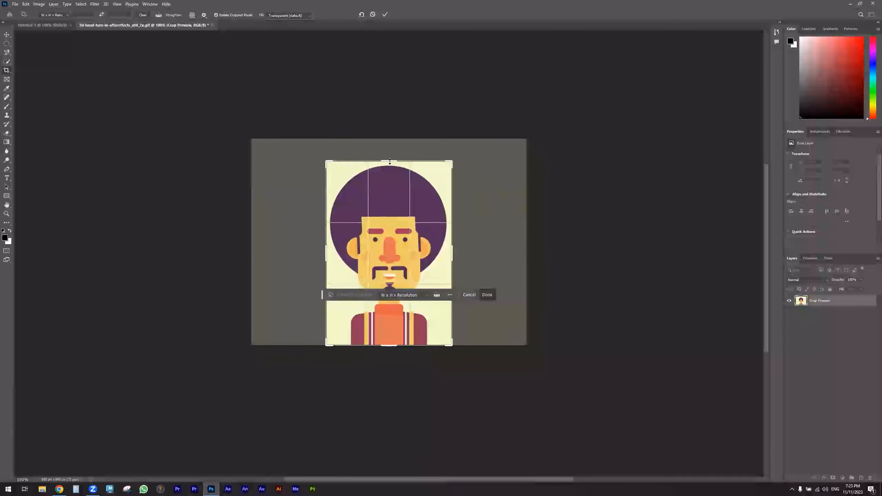
{"action": "left_click", "coordinate": [487, 295]}
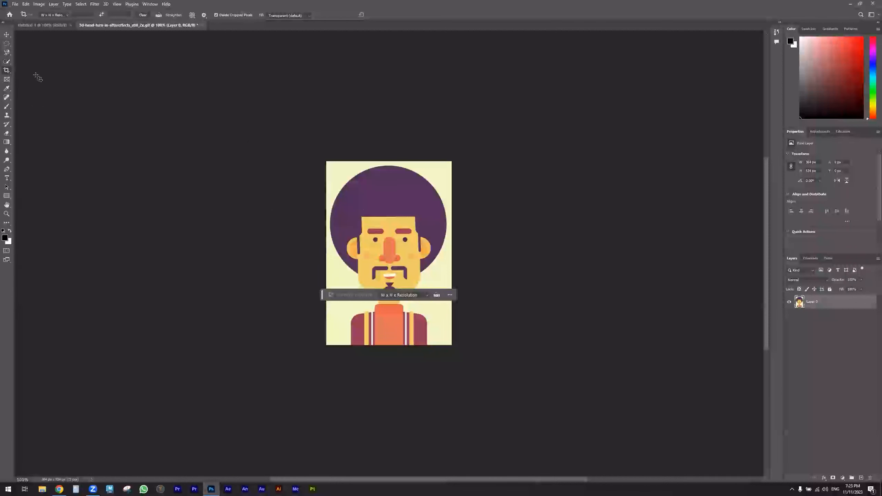
Sample the purple hair colour with the Eyedropper, and then the yellow skin colour as the foreground colour
{"action": "left_click", "coordinate": [6, 89]}
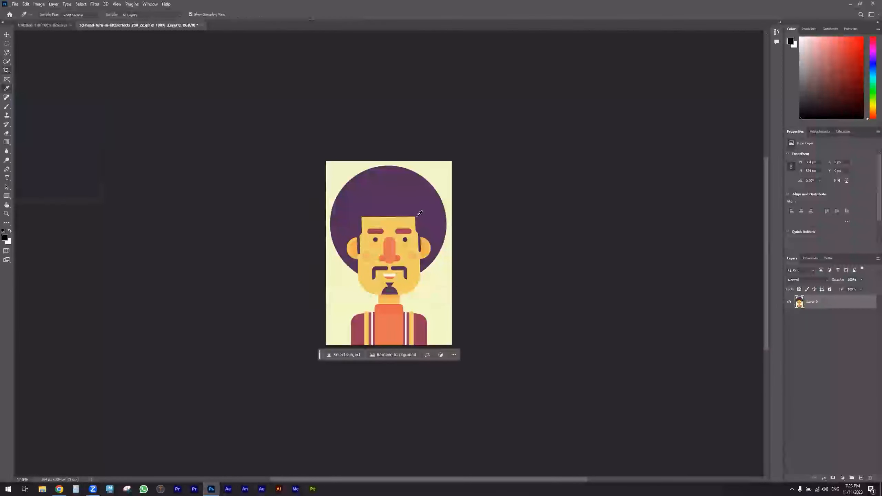
{"action": "left_click", "coordinate": [380, 197]}
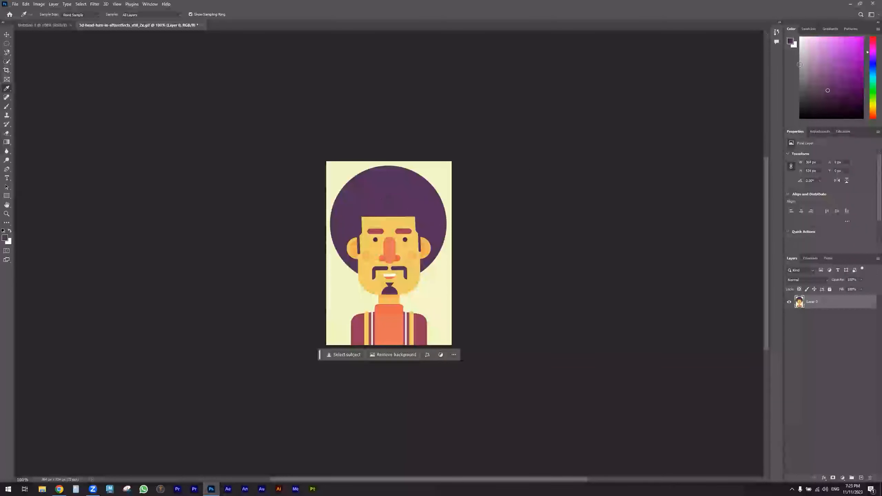
{"action": "left_click", "coordinate": [416, 256]}
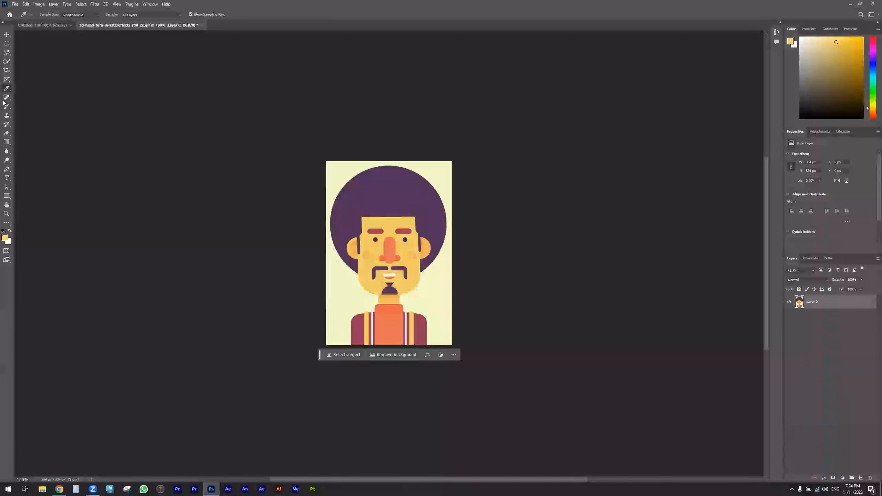
Sample the purple hair colour as the foreground colour and activate the Brush tool, keeping its blend mode at Normal
{"action": "left_click", "coordinate": [382, 185]}
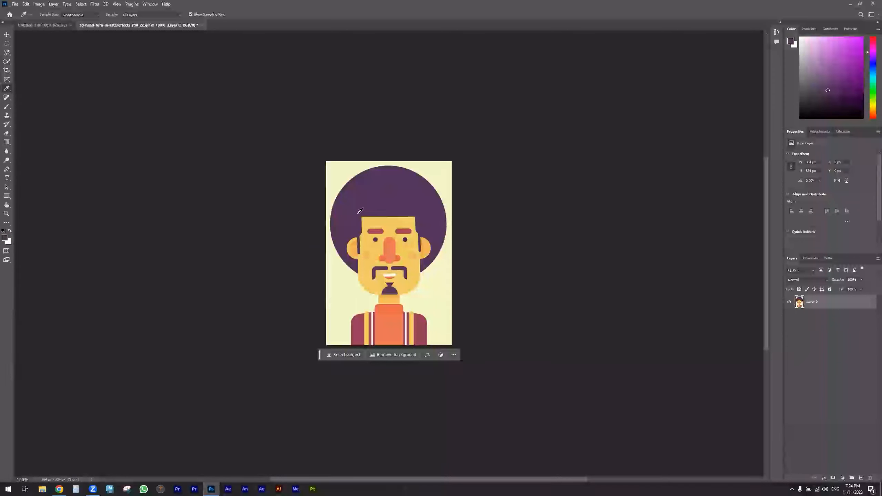
{"action": "left_click", "coordinate": [6, 107]}
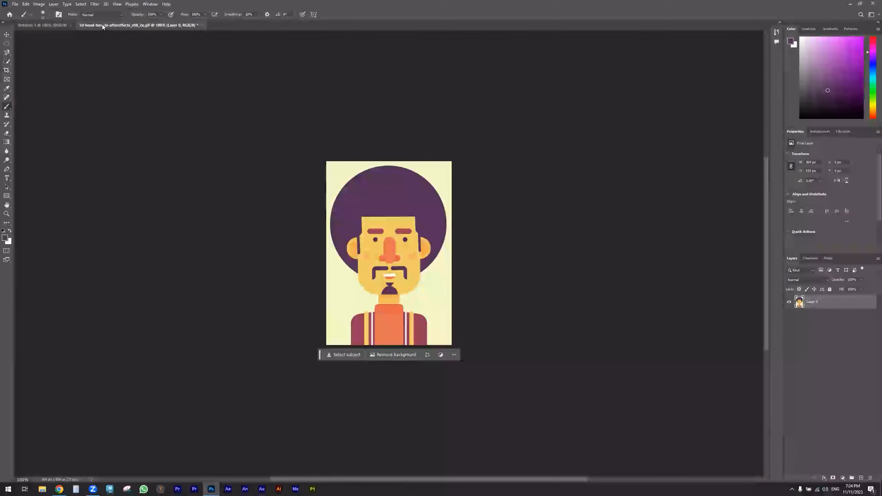
{"action": "left_click", "coordinate": [109, 15]}
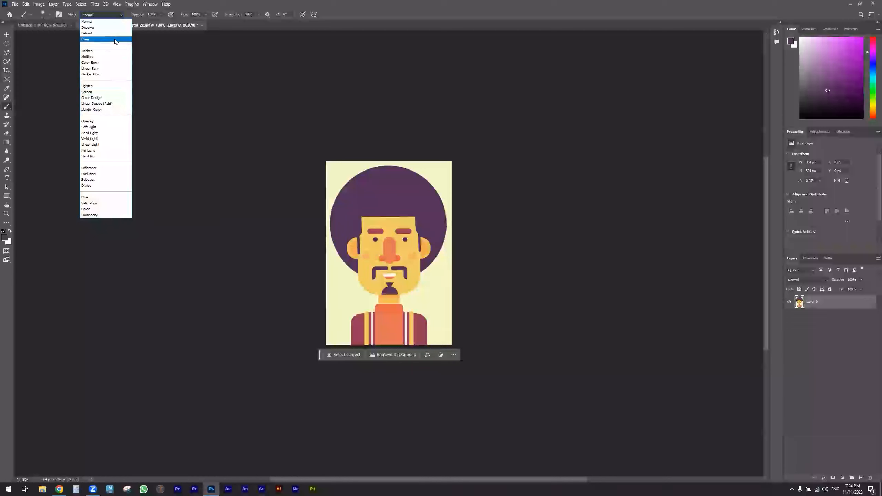
{"action": "left_click", "coordinate": [121, 15]}
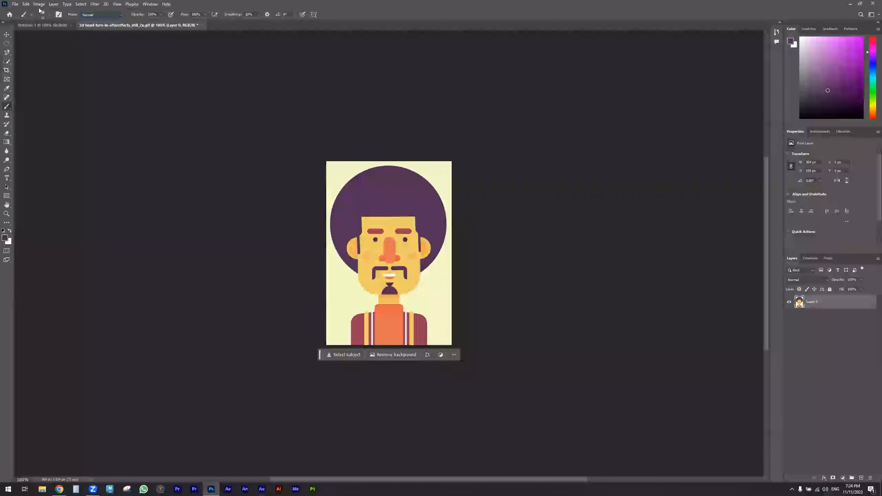
Slightly enlarge the brush tip to about 26 px and raise its hardness to about 17%
{"action": "left_click", "coordinate": [50, 14]}
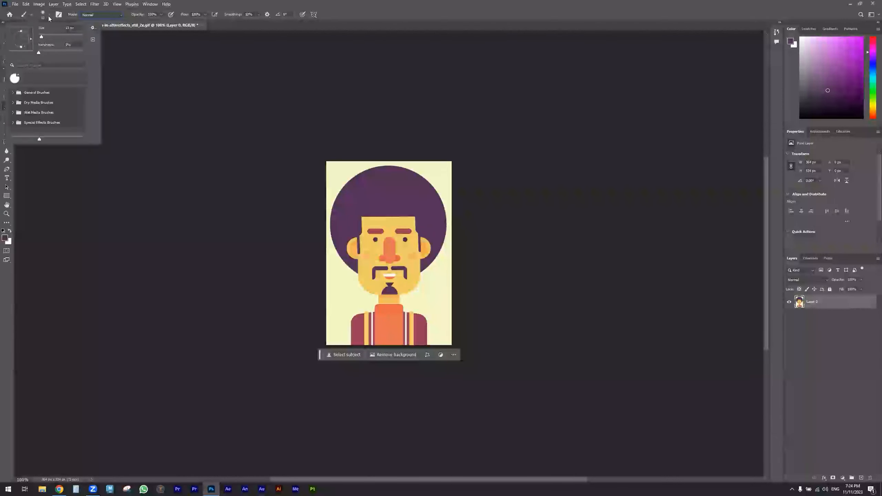
{"action": "mouse_move", "coordinate": [68, 40]}
{"action": "left_mouse_down"}
{"action": "mouse_move", "coordinate": [44, 38]}
{"action": "mouse_move", "coordinate": [51, 52]}
{"action": "left_mouse_up"}
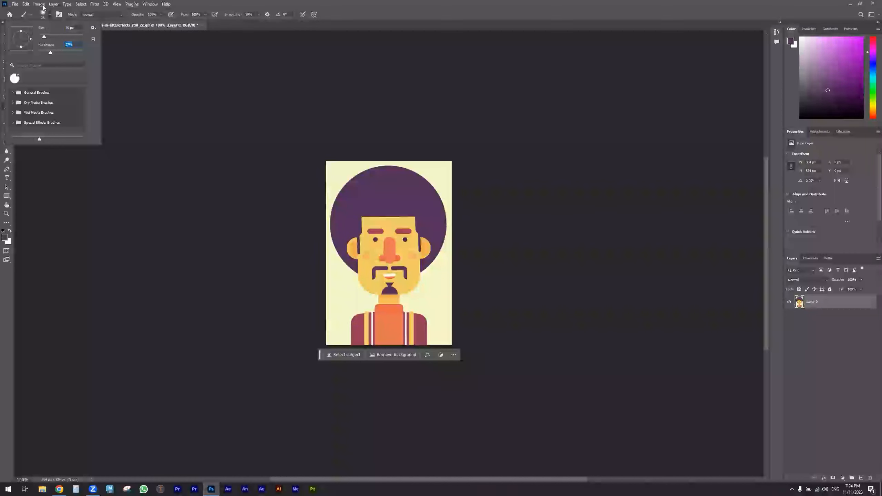
{"action": "mouse_move", "coordinate": [51, 52]}
{"action": "left_mouse_down"}
{"action": "mouse_move", "coordinate": [93, 55]}
{"action": "mouse_move", "coordinate": [48, 51]}
{"action": "left_mouse_up"}
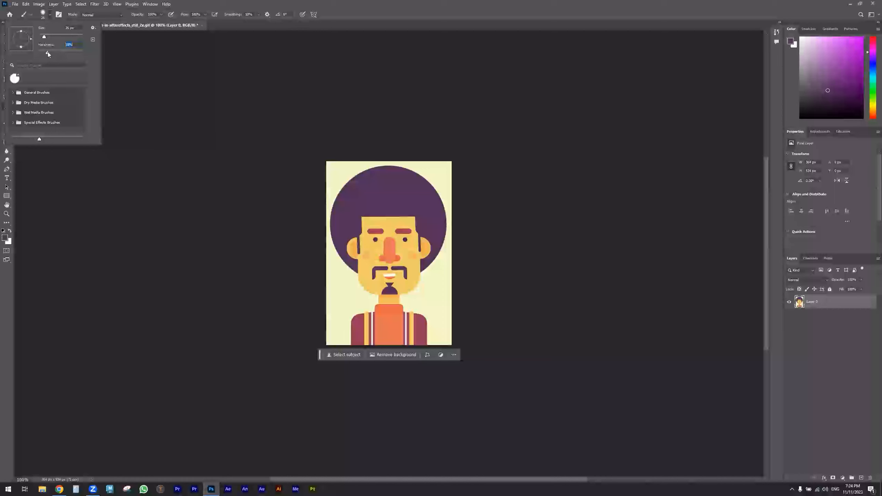
Choose the Foliage Mix preset from Special Effects Brushes and paint leaf-shaped strokes over the character's head and shoulders
{"action": "left_click", "coordinate": [14, 123]}
{"action": "scroll", "coordinate": [42, 119], "scroll_direction": "down", "scroll_amount": 4}
{"action": "scroll", "coordinate": [42, 119], "scroll_direction": "down", "scroll_amount": 3}
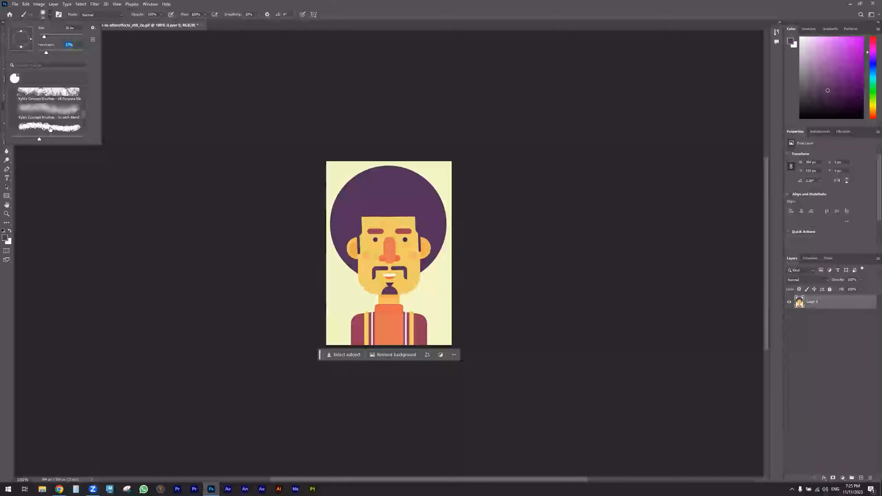
{"action": "left_click", "coordinate": [50, 129]}
{"action": "mouse_move", "coordinate": [366, 180]}
{"action": "left_mouse_down"}
{"action": "mouse_move", "coordinate": [354, 199]}
{"action": "mouse_move", "coordinate": [357, 287]}
{"action": "mouse_move", "coordinate": [412, 311]}
{"action": "mouse_move", "coordinate": [427, 298]}
{"action": "mouse_move", "coordinate": [434, 217]}
{"action": "mouse_move", "coordinate": [424, 191]}
{"action": "mouse_move", "coordinate": [403, 194]}
{"action": "left_mouse_up"}
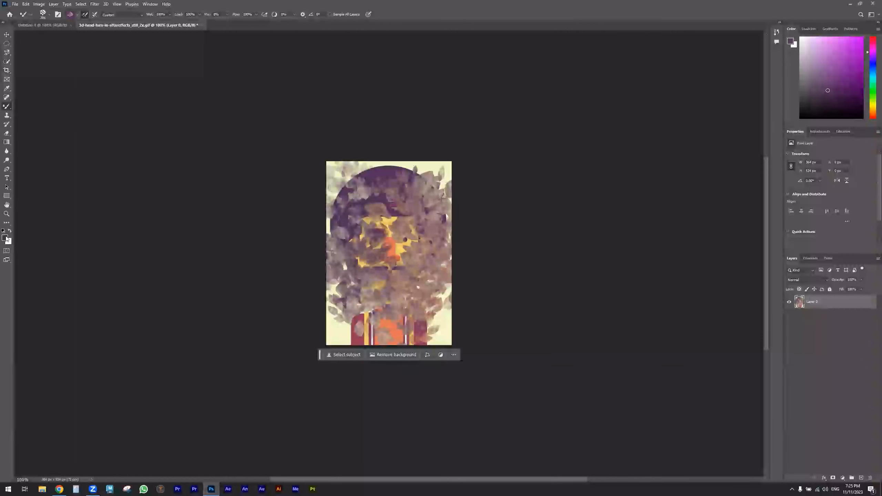
Try a recent round brush preset with a short eraser stroke across the painted hair, and undo that stroke
{"action": "left_click", "coordinate": [69, 14]}
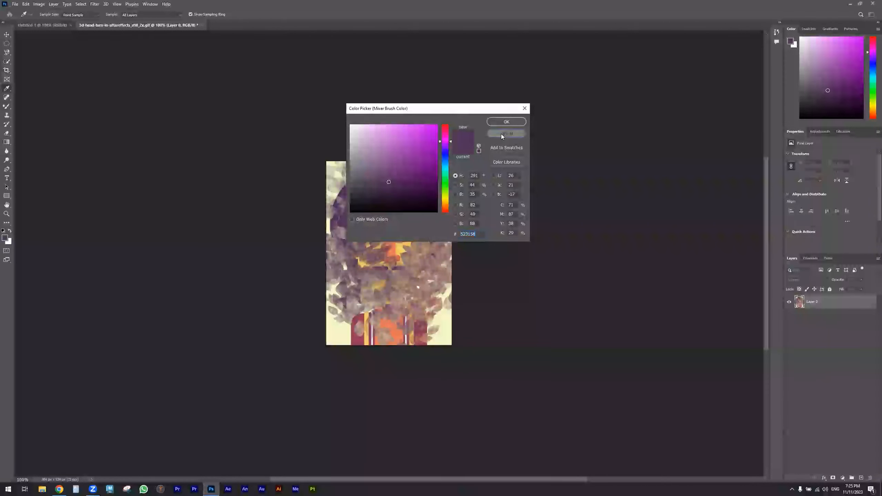
{"action": "left_click", "coordinate": [501, 134]}
{"action": "left_click", "coordinate": [44, 14]}
{"action": "scroll", "coordinate": [57, 67], "scroll_direction": "up", "scroll_amount": 1}
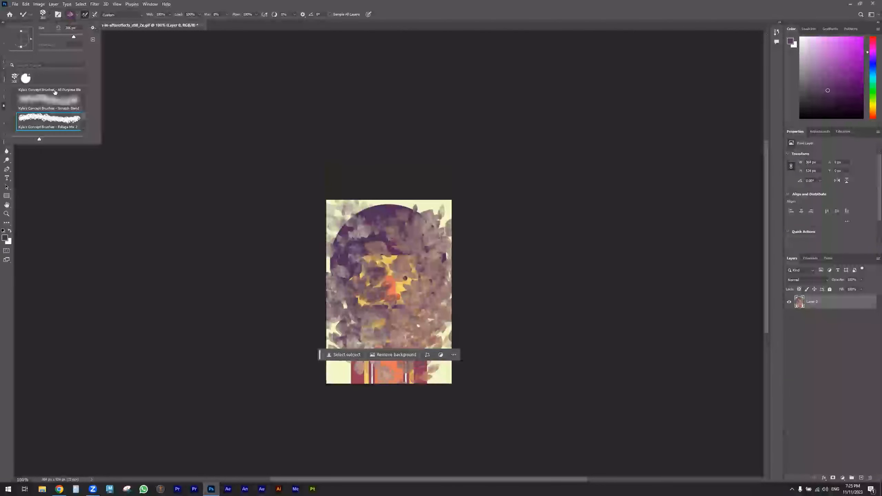
{"action": "scroll", "coordinate": [55, 95], "scroll_direction": "up", "scroll_amount": 1}
{"action": "left_click", "coordinate": [26, 78]}
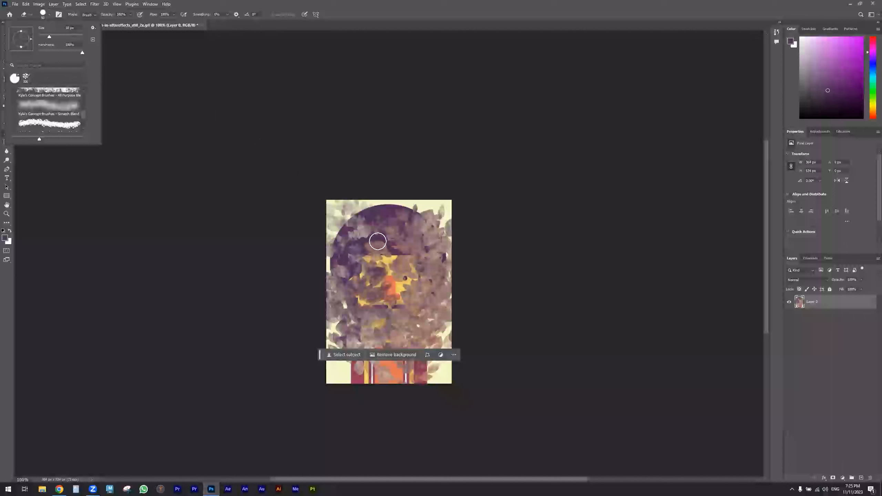
{"action": "left_click_drag", "start_coordinate": [362, 220], "coordinate": [352, 248]}
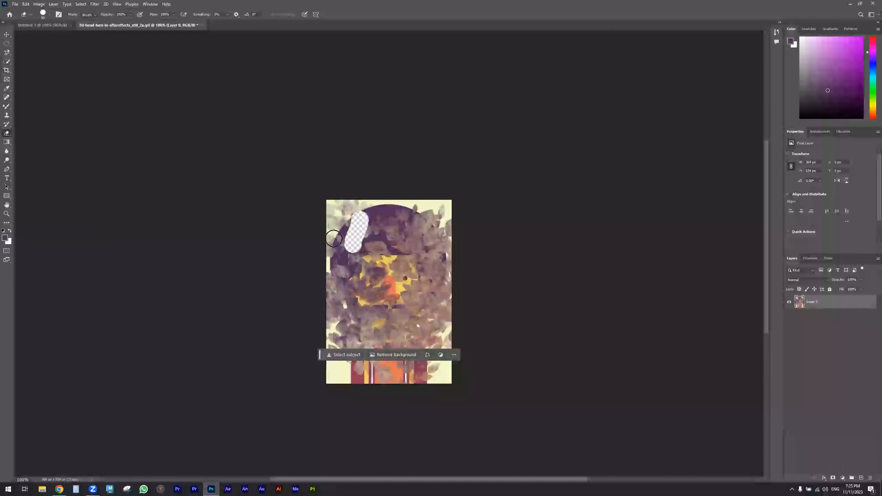
{"action": "key", "text": "ctrl+z"}
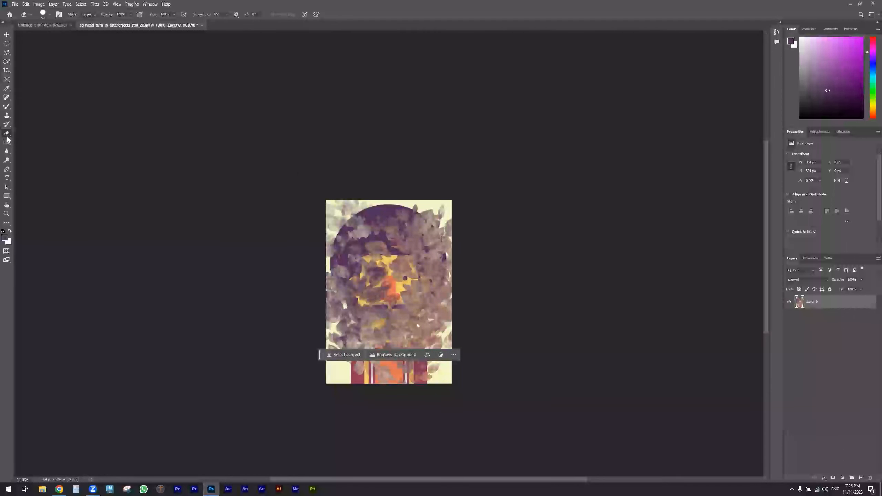
Add another Mixer Brush foliage stroke over the hair, and smear the hair and face using the Hard Round preset from General Brushes
{"action": "left_click", "coordinate": [6, 107]}
{"action": "mouse_move", "coordinate": [359, 199]}
{"action": "left_mouse_down"}
{"action": "mouse_move", "coordinate": [343, 206]}
{"action": "mouse_move", "coordinate": [359, 223]}
{"action": "left_mouse_up"}
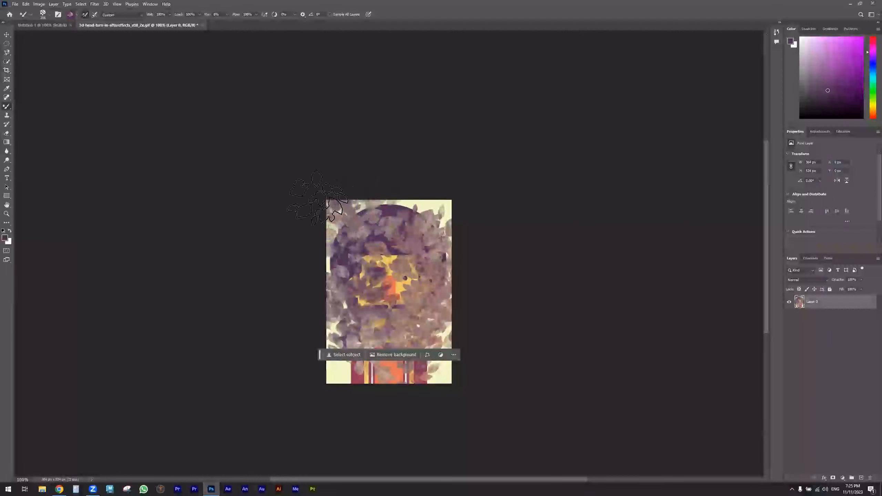
{"action": "left_click", "coordinate": [49, 15]}
{"action": "scroll", "coordinate": [30, 102], "scroll_direction": "up", "scroll_amount": 5}
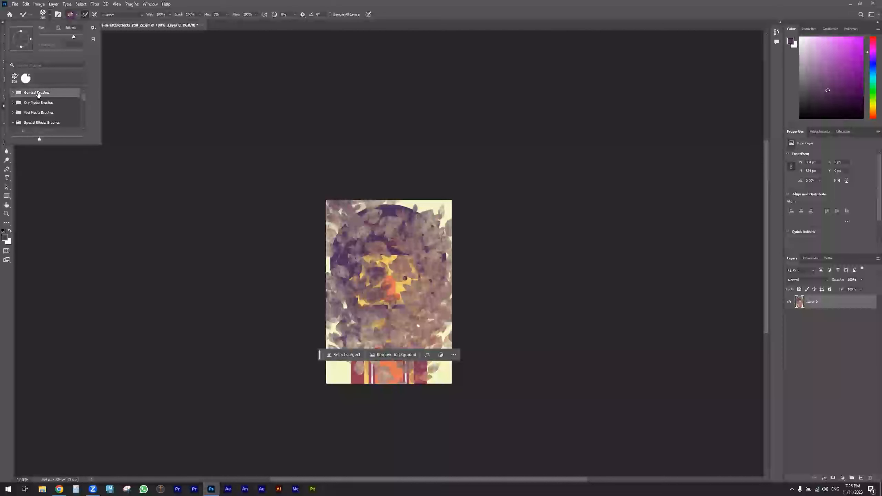
{"action": "left_click", "coordinate": [13, 93]}
{"action": "left_click", "coordinate": [53, 127]}
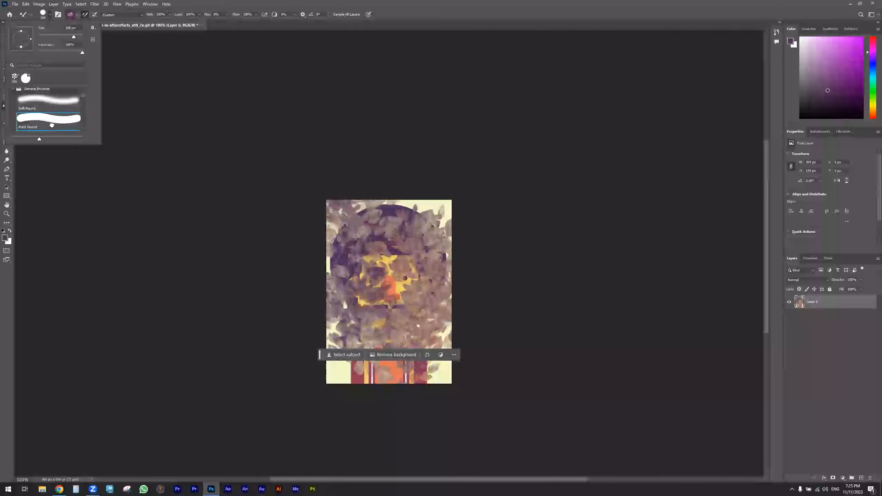
{"action": "left_click", "coordinate": [384, 257]}
{"action": "left_click_drag", "start_coordinate": [380, 251], "coordinate": [377, 269]}
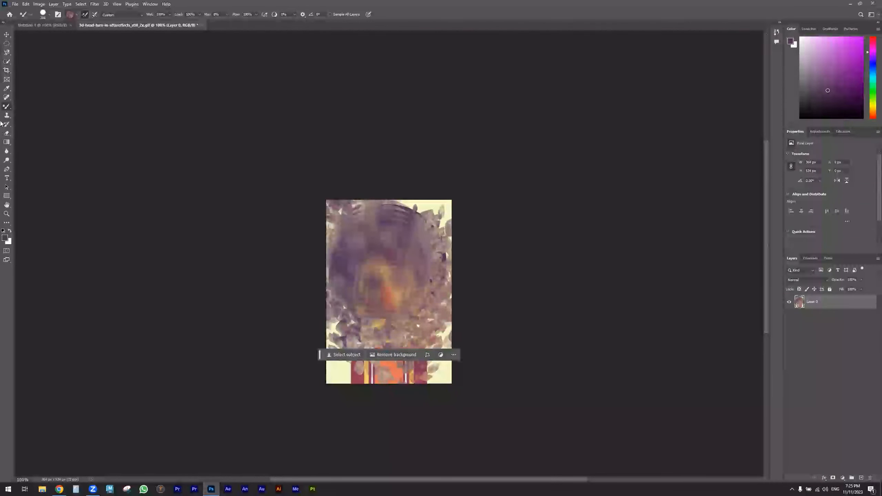
Paint purple strokes over the hair and face with the regular Brush tool, enlarging the tip and adjusting its settings between strokes
{"action": "right_click", "coordinate": [7, 111]}
{"action": "left_click", "coordinate": [35, 107]}
{"action": "mouse_move", "coordinate": [332, 196]}
{"action": "left_mouse_down"}
{"action": "mouse_move", "coordinate": [349, 237]}
{"action": "mouse_move", "coordinate": [378, 256]}
{"action": "mouse_move", "coordinate": [368, 253]}
{"action": "mouse_move", "coordinate": [360, 236]}
{"action": "mouse_move", "coordinate": [346, 235]}
{"action": "mouse_move", "coordinate": [350, 226]}
{"action": "mouse_move", "coordinate": [383, 227]}
{"action": "mouse_move", "coordinate": [358, 234]}
{"action": "left_mouse_up"}
{"action": "key", "text": "bracketright"}
{"action": "key", "text": "bracketright"}
{"action": "key", "text": "bracketright"}
{"action": "key", "text": "bracketright"}
{"action": "key", "text": "bracketright"}
{"action": "key", "text": "bracketright"}
{"action": "key", "text": "bracketright"}
{"action": "left_click", "coordinate": [50, 15]}
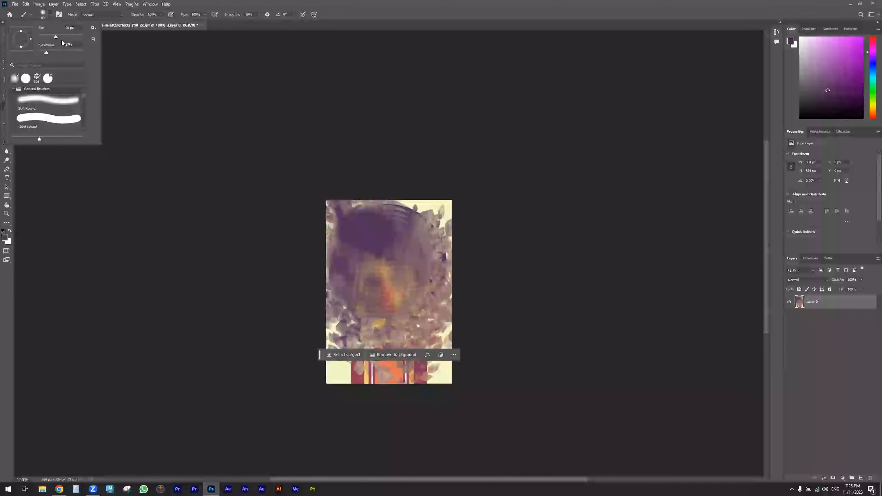
{"action": "mouse_move", "coordinate": [403, 230]}
{"action": "left_mouse_down"}
{"action": "mouse_move", "coordinate": [375, 240]}
{"action": "mouse_move", "coordinate": [362, 263]}
{"action": "mouse_move", "coordinate": [396, 297]}
{"action": "mouse_move", "coordinate": [404, 334]}
{"action": "mouse_move", "coordinate": [418, 244]}
{"action": "mouse_move", "coordinate": [371, 274]}
{"action": "left_mouse_up"}
Undo all the painted strokes and the crop, and clear the restored selection around the hair
{"action": "key", "text": "ctrl+z"}
{"action": "key", "text": "ctrl+z"}
{"action": "key", "text": "ctrl+z"}
{"action": "key", "text": "ctrl+z"}
{"action": "key", "text": "ctrl+z"}
{"action": "key", "text": "ctrl+z"}
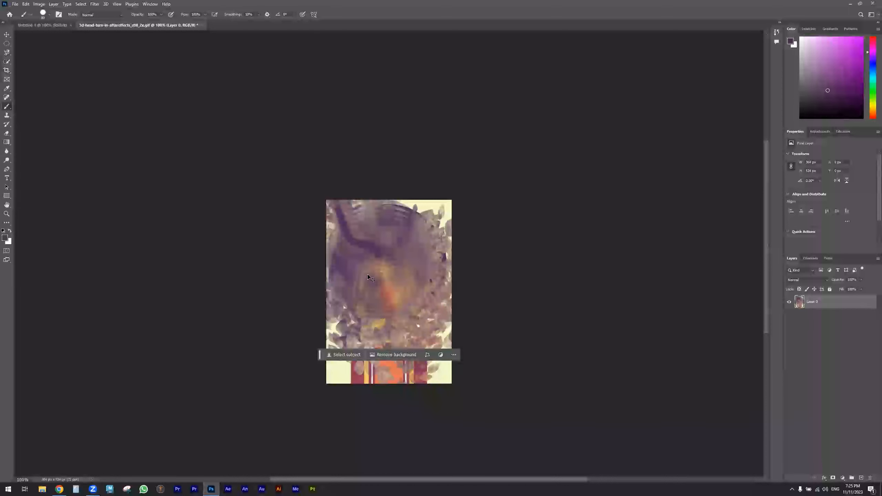
{"action": "key", "text": "ctrl+z"}
{"action": "key", "text": "ctrl+z"}
{"action": "key", "text": "ctrl+z"}
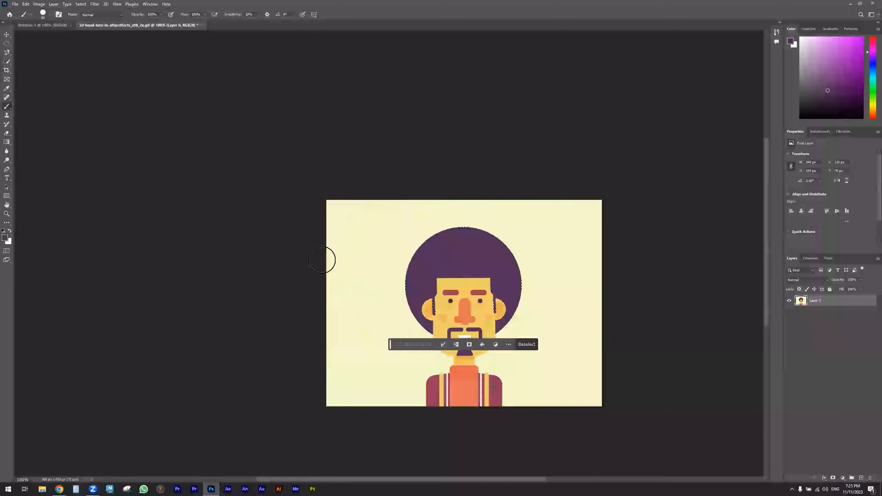
{"action": "left_click", "coordinate": [6, 44]}
{"action": "left_click", "coordinate": [530, 343]}
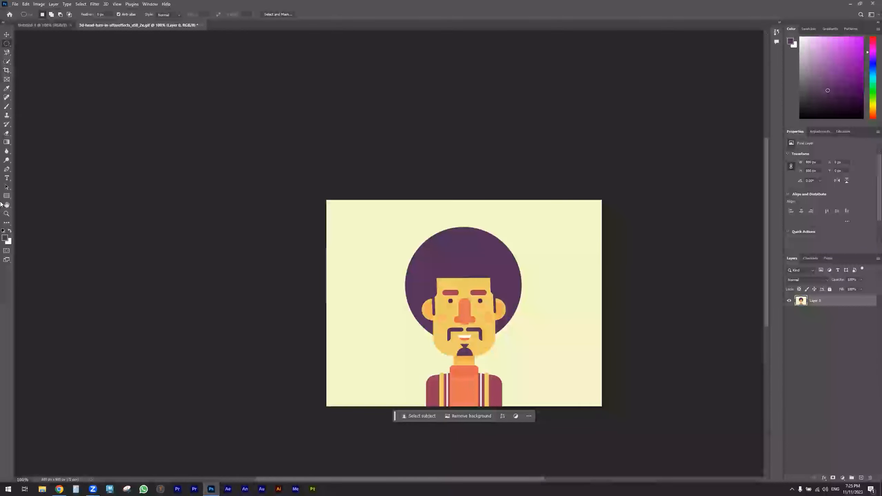
Try the Pencil tool beside the head with a thin scribble and a very large purple dot, and undo both
{"action": "right_click", "coordinate": [6, 106]}
{"action": "left_click", "coordinate": [35, 112]}
{"action": "mouse_move", "coordinate": [396, 214]}
{"action": "left_mouse_down"}
{"action": "mouse_move", "coordinate": [379, 232]}
{"action": "mouse_move", "coordinate": [368, 276]}
{"action": "mouse_move", "coordinate": [389, 244]}
{"action": "left_mouse_up"}
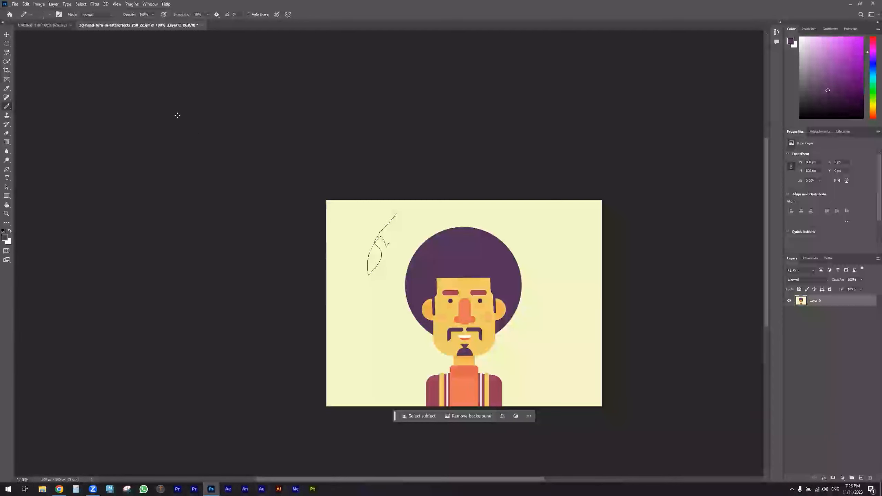
{"action": "left_click", "coordinate": [49, 14]}
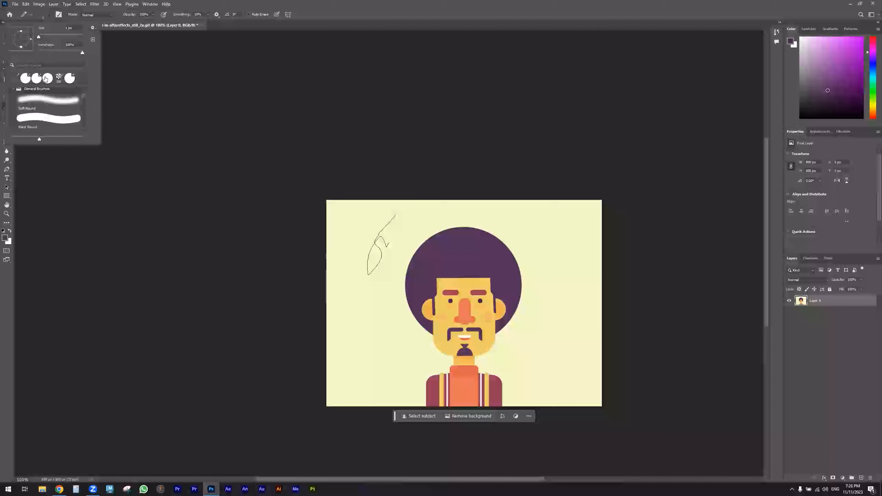
{"action": "left_click", "coordinate": [387, 235]}
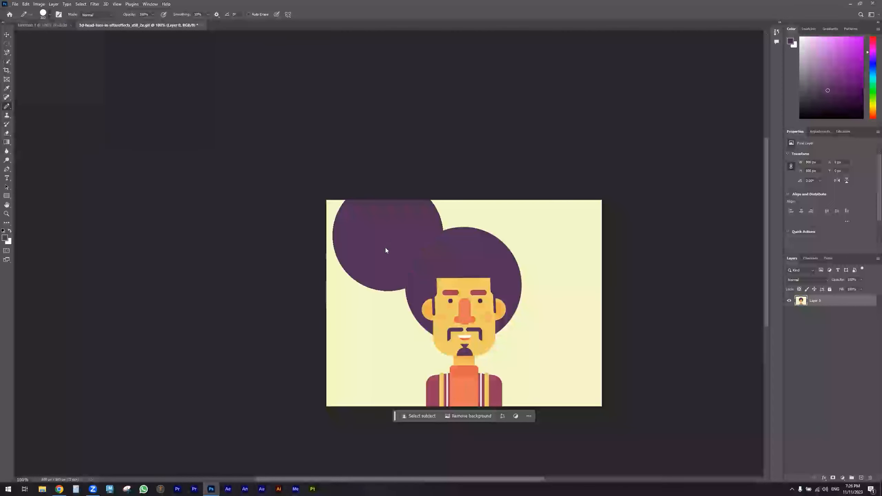
{"action": "key", "text": "ctrl+z"}
{"action": "key", "text": "ctrl+z"}
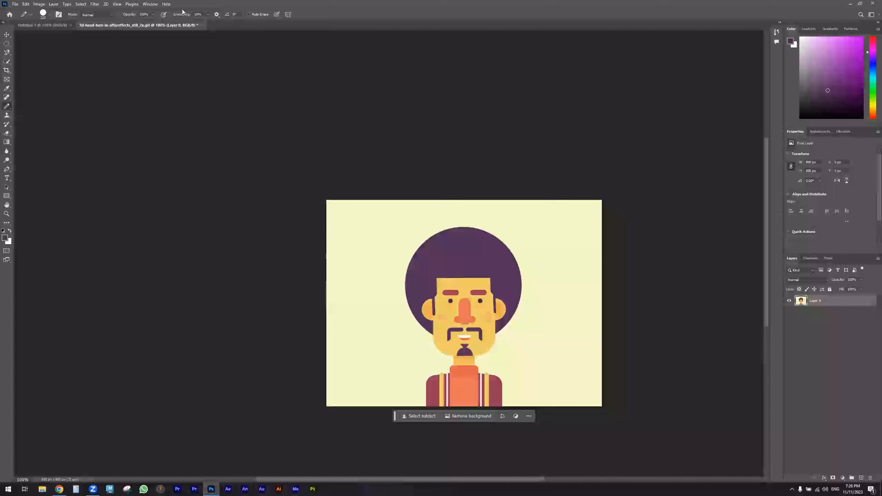
Recolour the character's face and ears with purple using an enlarged Color Replacement tip in Color mode
{"action": "right_click", "coordinate": [6, 108]}
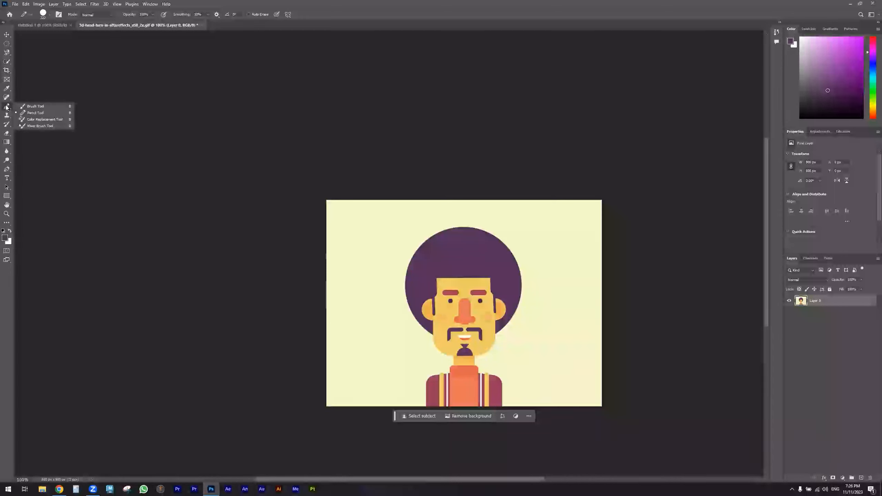
{"action": "left_click", "coordinate": [45, 119]}
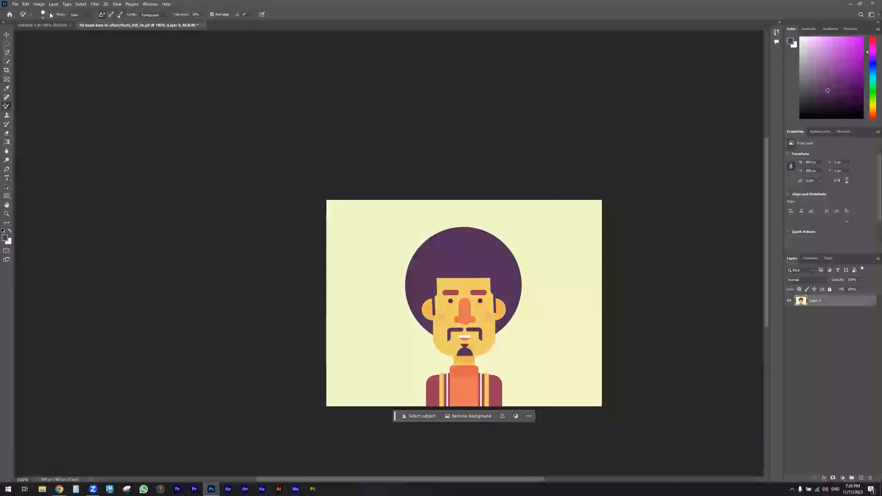
{"action": "left_click", "coordinate": [50, 14]}
{"action": "left_click_drag", "start_coordinate": [13, 36], "coordinate": [25, 33]}
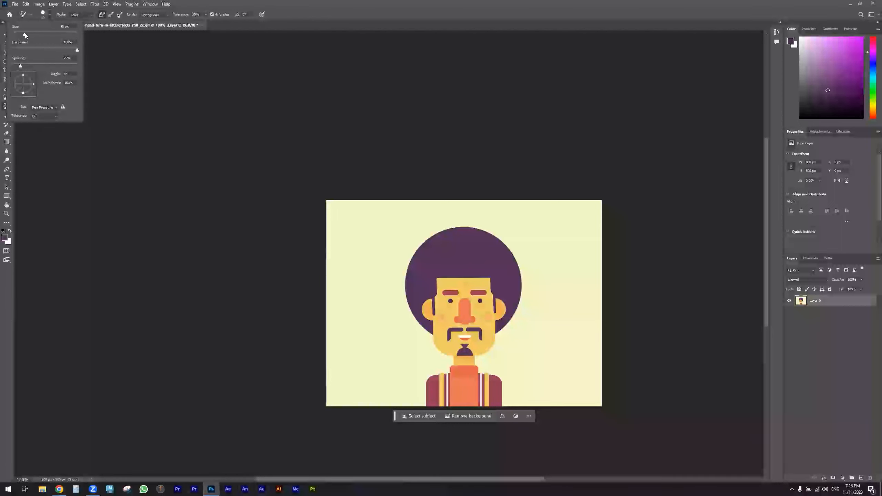
{"action": "left_click", "coordinate": [479, 334]}
{"action": "left_click", "coordinate": [484, 323]}
{"action": "mouse_move", "coordinate": [482, 331]}
{"action": "left_mouse_down"}
{"action": "mouse_move", "coordinate": [446, 340]}
{"action": "mouse_move", "coordinate": [442, 297]}
{"action": "mouse_move", "coordinate": [445, 288]}
{"action": "mouse_move", "coordinate": [480, 291]}
{"action": "mouse_move", "coordinate": [471, 308]}
{"action": "mouse_move", "coordinate": [487, 301]}
{"action": "mouse_move", "coordinate": [492, 311]}
{"action": "mouse_move", "coordinate": [479, 341]}
{"action": "mouse_move", "coordinate": [460, 341]}
{"action": "mouse_move", "coordinate": [429, 305]}
{"action": "left_mouse_up"}
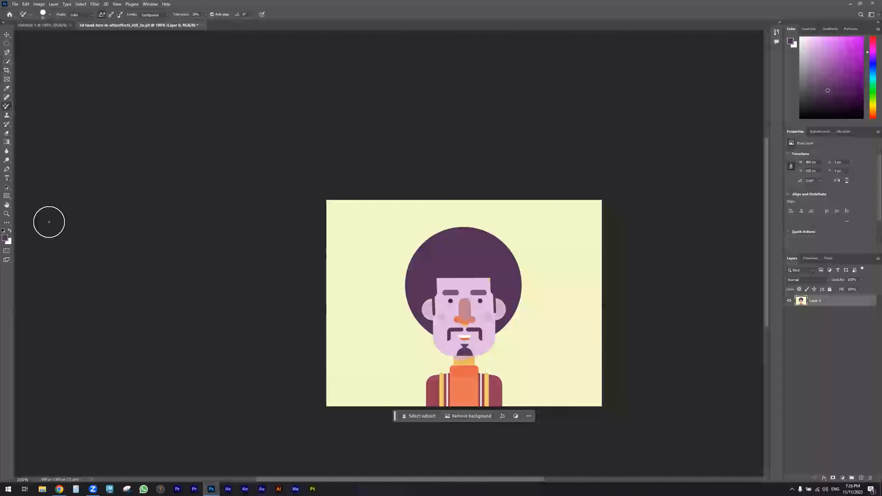
Blend the colours of the orange collar and striped clothing, and the forehead and hairline, using a reduced Mixer Brush tip
{"action": "right_click", "coordinate": [7, 107]}
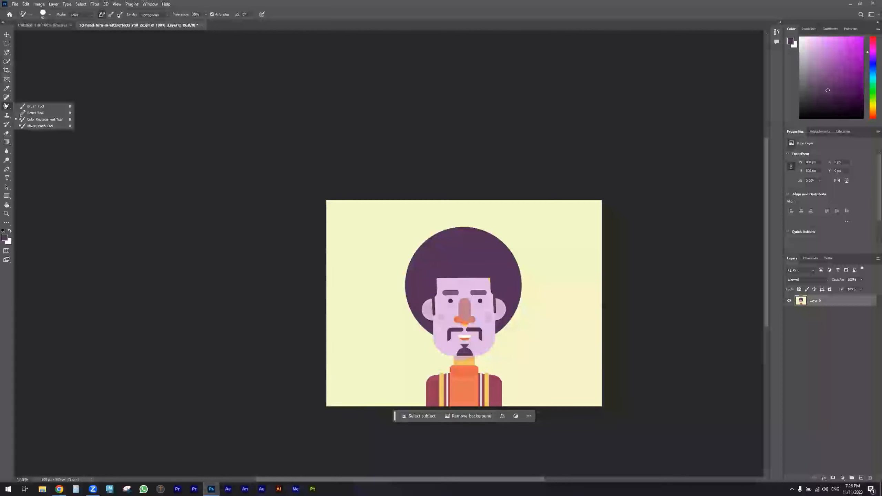
{"action": "left_click", "coordinate": [42, 125]}
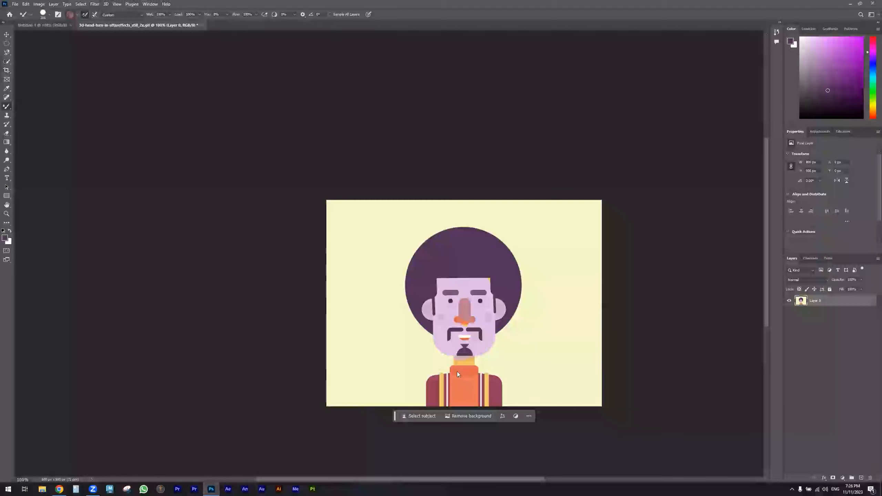
{"action": "key", "text": "bracketleft"}
{"action": "key", "text": "bracketleft"}
{"action": "key", "text": "bracketleft"}
{"action": "key", "text": "bracketleft"}
{"action": "key", "text": "bracketleft"}
{"action": "left_click_drag", "start_coordinate": [463, 379], "coordinate": [476, 384]}
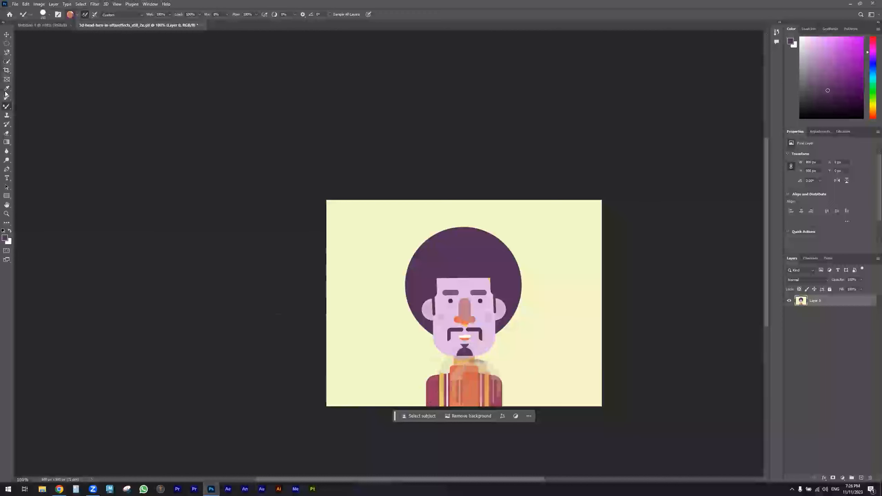
{"action": "right_click", "coordinate": [6, 106]}
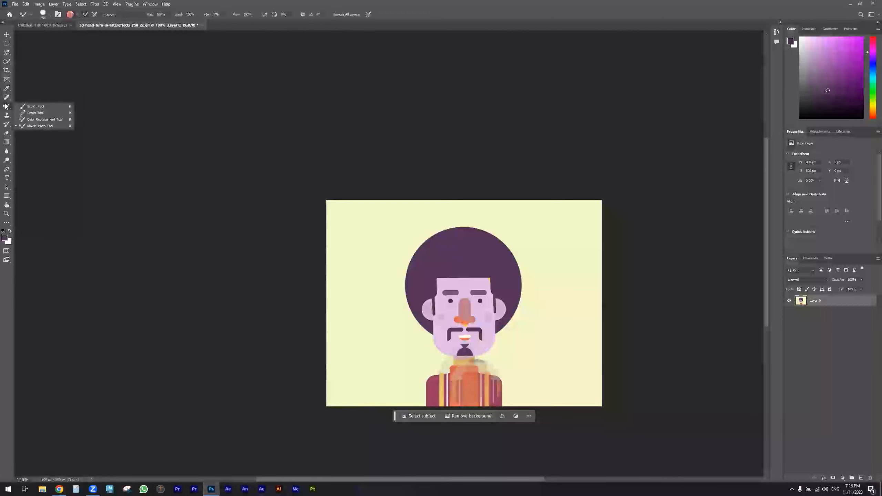
{"action": "left_click", "coordinate": [451, 279]}
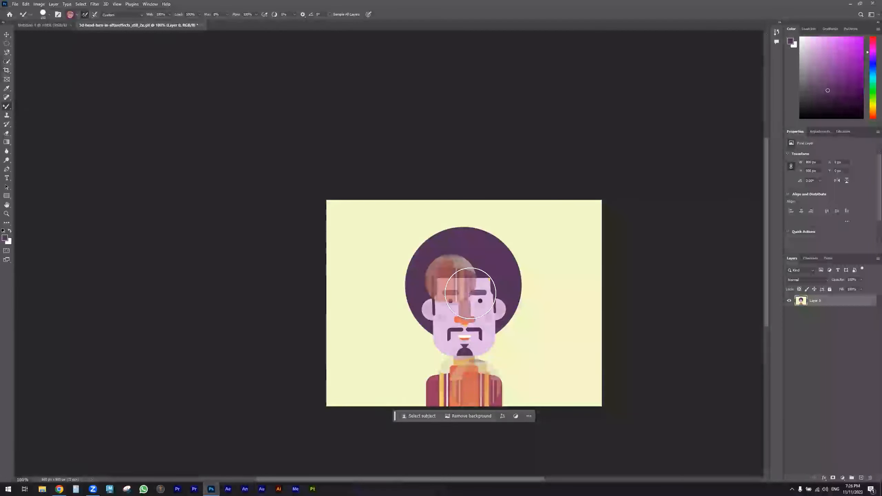
Undo the Mixer Brush blending and the purple recolouring of the character's face
{"action": "key", "text": "ctrl+z"}
{"action": "key", "text": "ctrl+z"}
{"action": "key", "text": "ctrl+z"}
Try the Mixer Brush with large blended dabs over the face, chin, ear and hair
{"action": "mouse_move", "coordinate": [472, 292]}
{"action": "left_mouse_down"}
{"action": "mouse_move", "coordinate": [456, 358]}
{"action": "mouse_move", "coordinate": [459, 349]}
{"action": "left_mouse_up"}
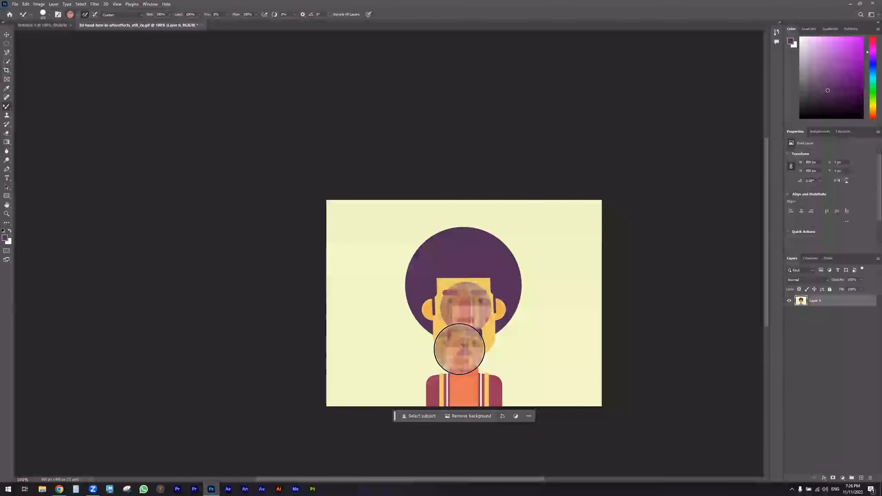
{"action": "left_click", "coordinate": [462, 300]}
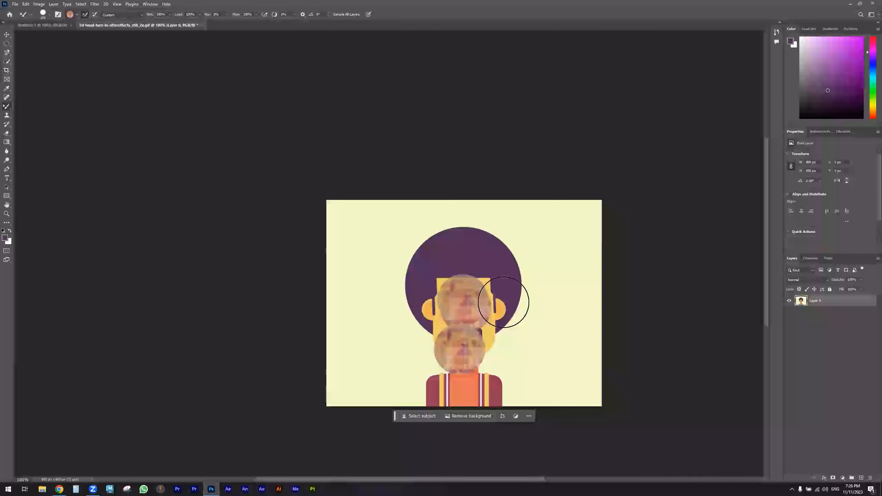
{"action": "left_click", "coordinate": [504, 302]}
{"action": "left_click", "coordinate": [484, 272]}
{"action": "left_click", "coordinate": [466, 256]}
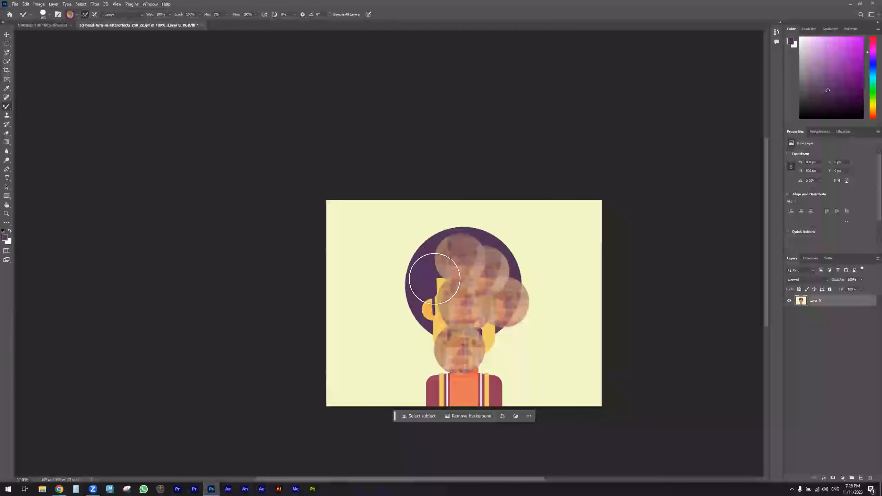
Undo all the Mixer Brush dabs on the head
{"action": "key", "text": "ctrl+z"}
{"action": "key", "text": "ctrl+z"}
{"action": "key", "text": "ctrl+z"}
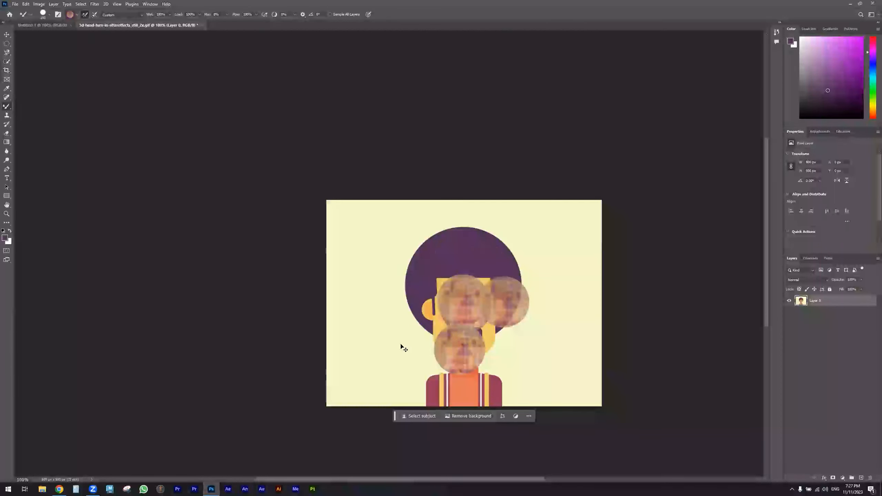
{"action": "key", "text": "ctrl+z"}
{"action": "key", "text": "ctrl+z"}
{"action": "key", "text": "ctrl+z"}
{"action": "key", "text": "ctrl+z"}
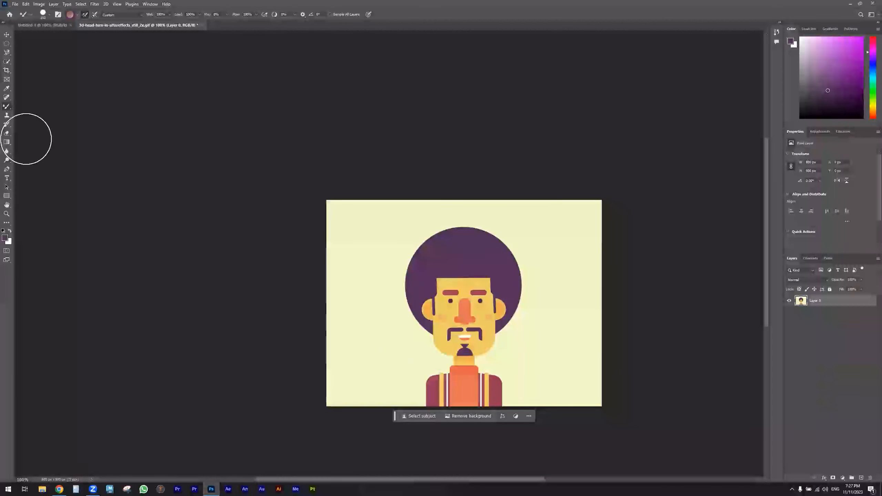
Draw a purple Rectangle shape with fully rounded corners, about 148 px wide, at the upper left of the hair
{"action": "left_click", "coordinate": [6, 198]}
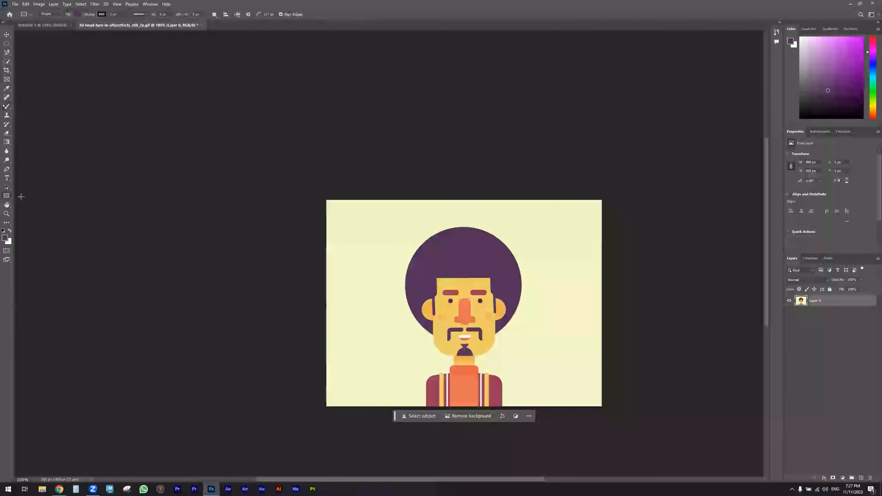
{"action": "left_click_drag", "start_coordinate": [353, 219], "coordinate": [430, 270]}
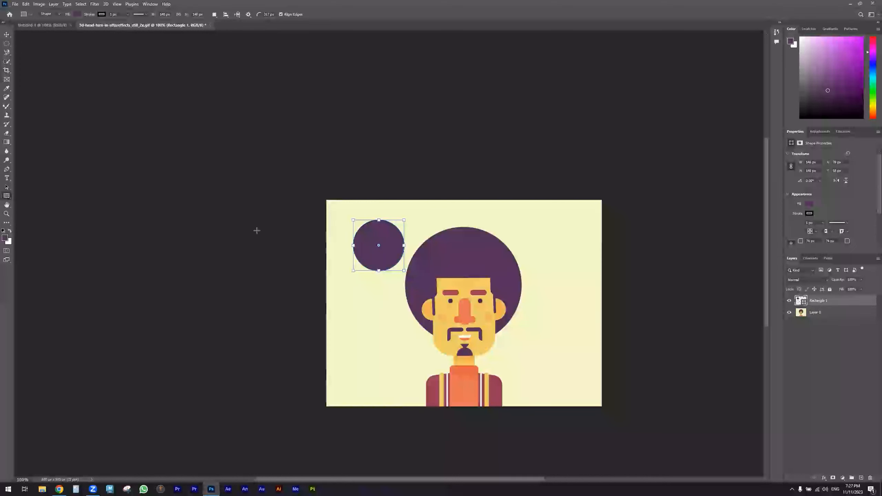
Switch to the Custom Shape tool and choose the triangular sailboat from the Boats shape set
{"action": "right_click", "coordinate": [6, 197]}
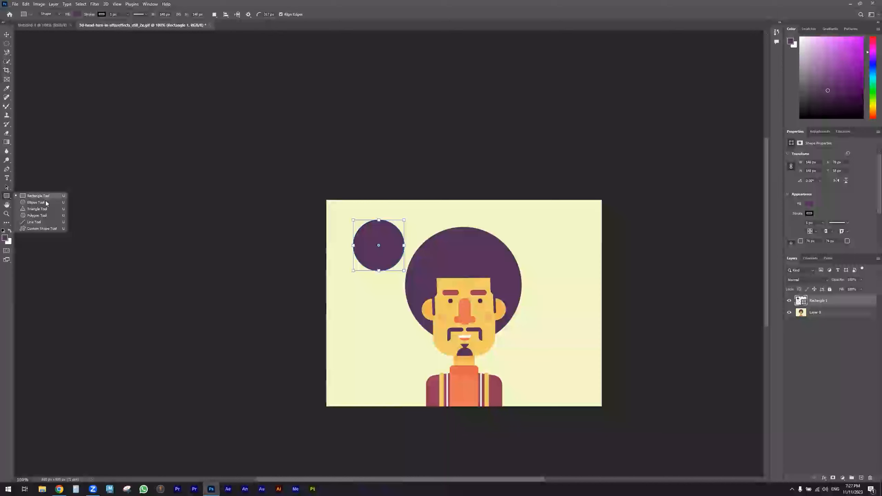
{"action": "left_click", "coordinate": [41, 229]}
{"action": "left_click", "coordinate": [30, 14]}
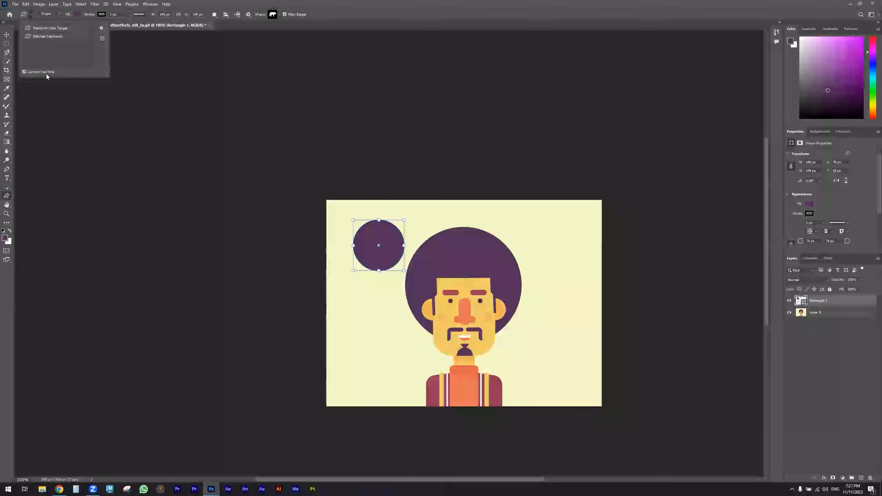
{"action": "left_click", "coordinate": [333, 5]}
{"action": "left_click", "coordinate": [278, 16]}
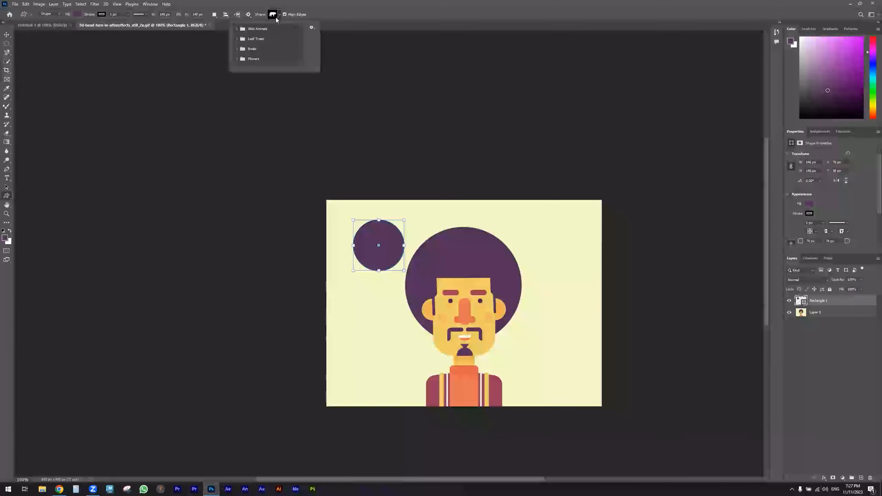
{"action": "left_click", "coordinate": [252, 49]}
{"action": "left_click", "coordinate": [235, 50]}
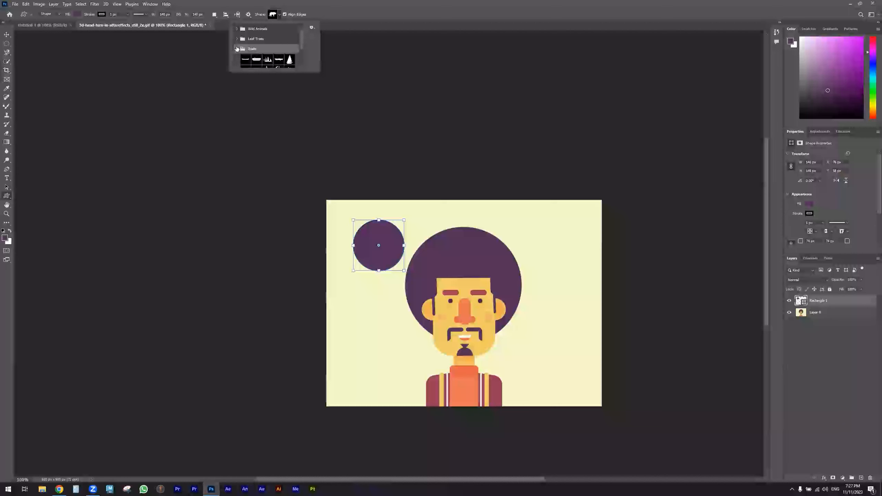
{"action": "left_click", "coordinate": [290, 60]}
Place the sailboat shape about 148 px wide to the right of the head, and delete it together with the circle
{"action": "left_click", "coordinate": [521, 270]}
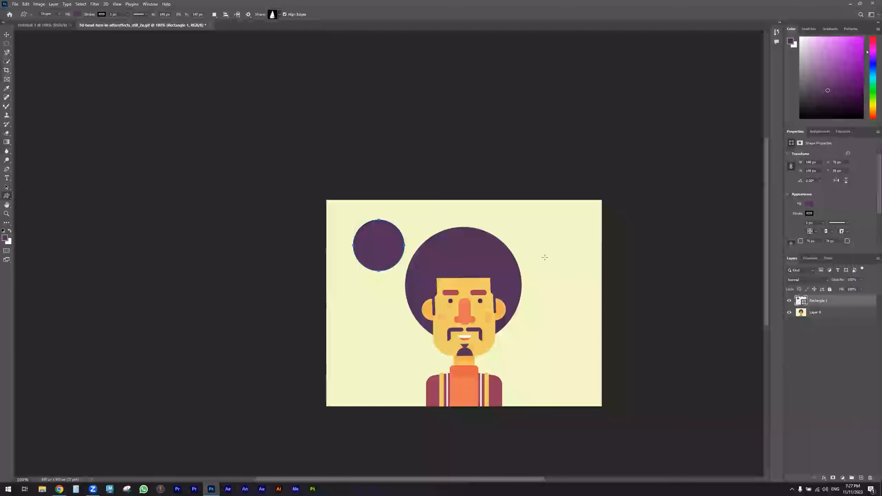
{"action": "left_click", "coordinate": [557, 269]}
{"action": "left_click", "coordinate": [417, 183]}
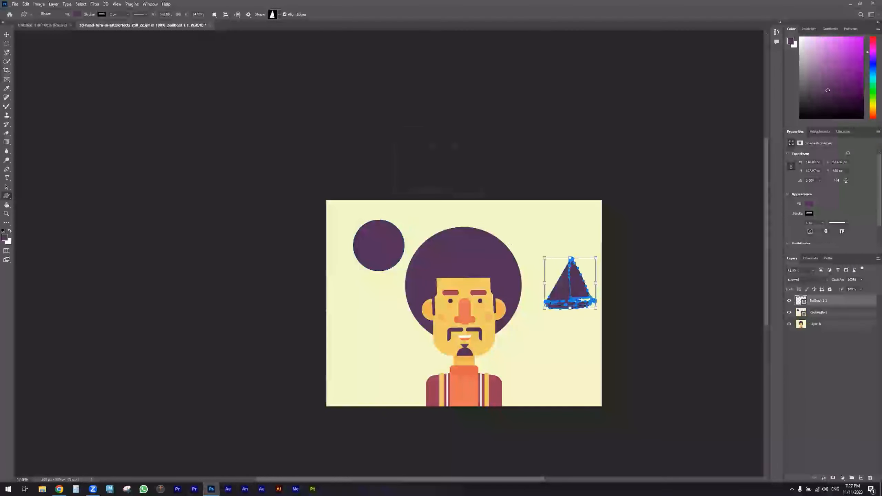
{"action": "key", "text": "Delete"}
{"action": "key", "text": "Delete"}
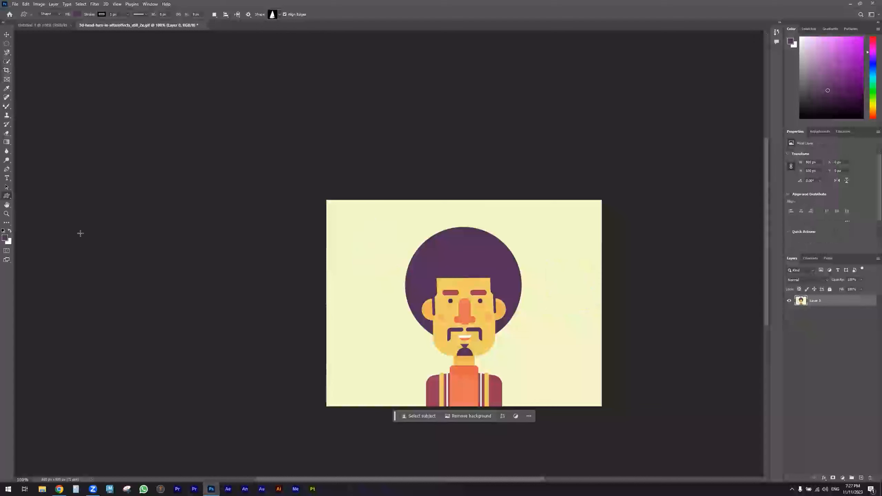
Return to the Rectangle tool, draw a fully rounded shape about 119 px wide beside the hair, and delete it
{"action": "right_click", "coordinate": [4, 196]}
{"action": "left_click", "coordinate": [37, 196]}
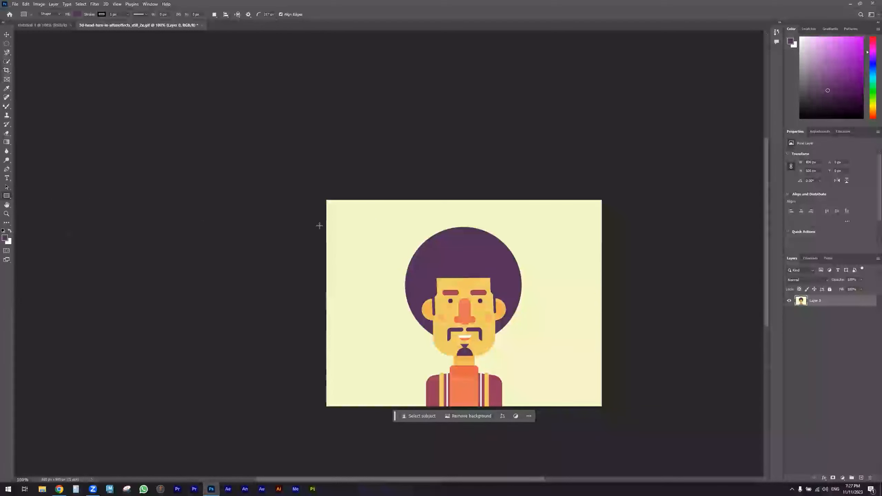
{"action": "left_click_drag", "start_coordinate": [351, 232], "coordinate": [396, 276]}
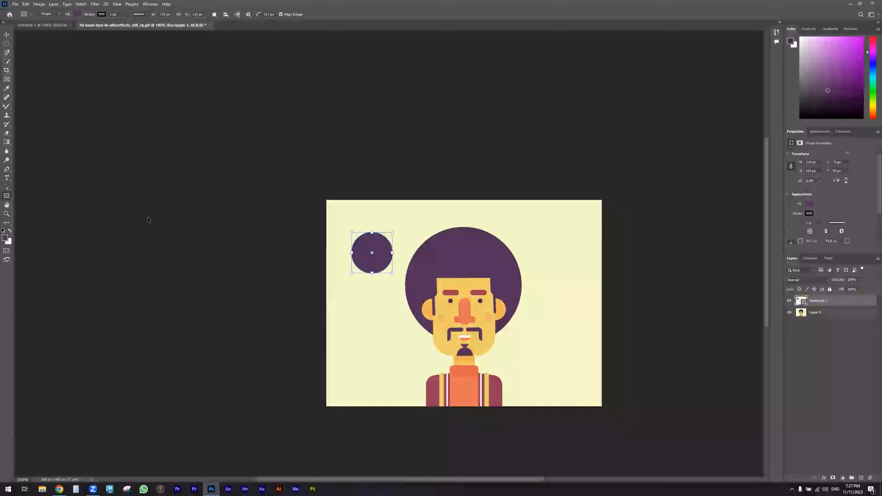
{"action": "key", "text": "Delete"}
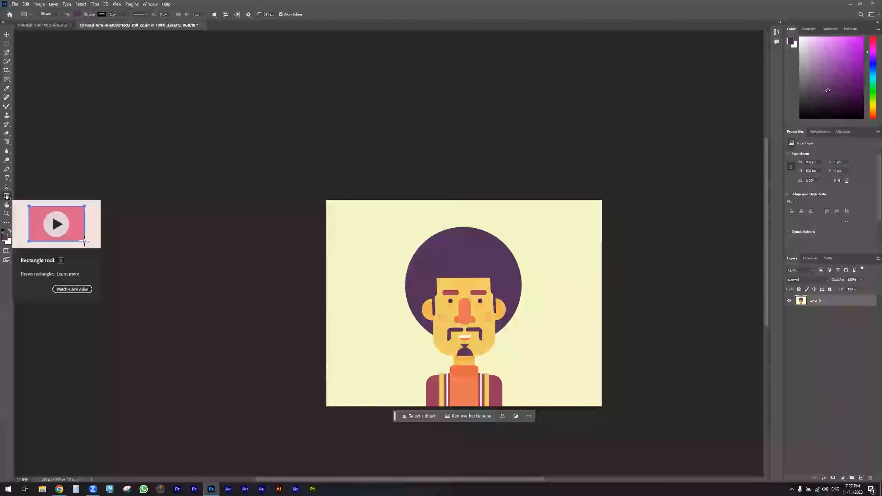
Draw a fully rounded shape left of the hair and a square with 0 px corner radius below it, both about 165 px wide
{"action": "left_click_drag", "start_coordinate": [347, 221], "coordinate": [404, 279]}
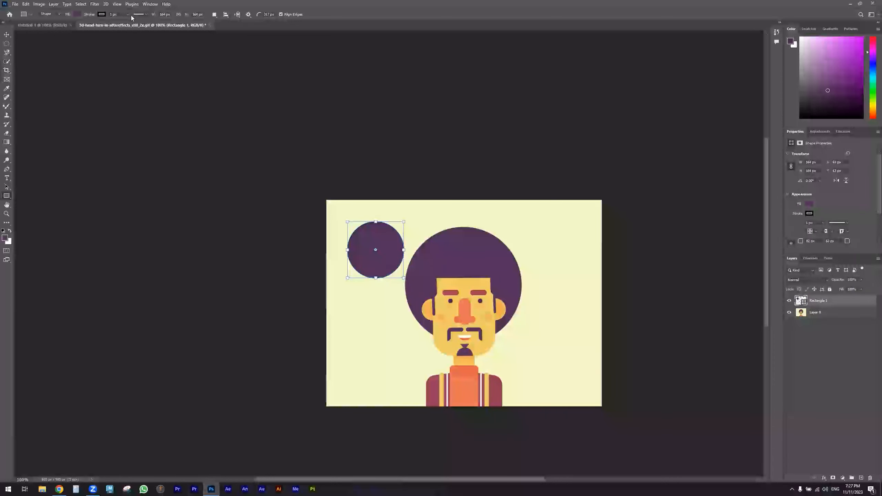
{"action": "left_click_drag", "start_coordinate": [262, 15], "coordinate": [127, 13]}
{"action": "left_click_drag", "start_coordinate": [356, 315], "coordinate": [413, 372]}
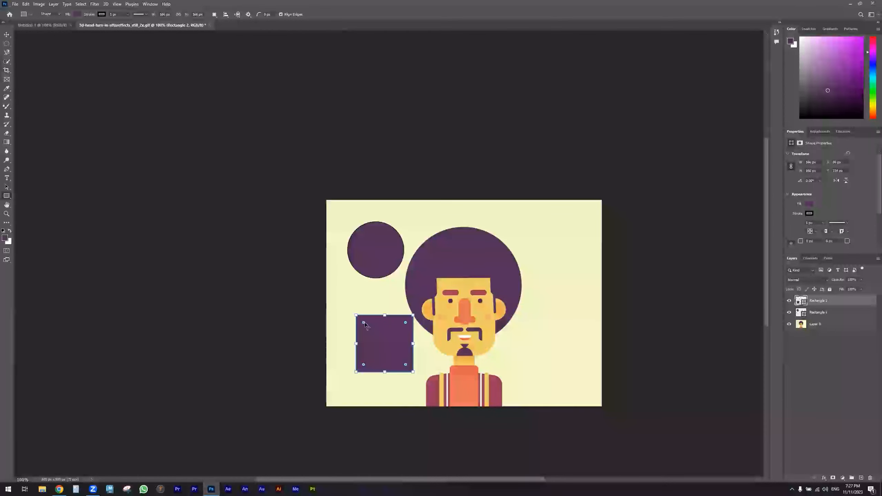
Draw a square about 100 px wide above the hair's right side with a 23 px corner radius and a 7.63 px stroke
{"action": "left_click_drag", "start_coordinate": [262, 16], "coordinate": [270, 16]}
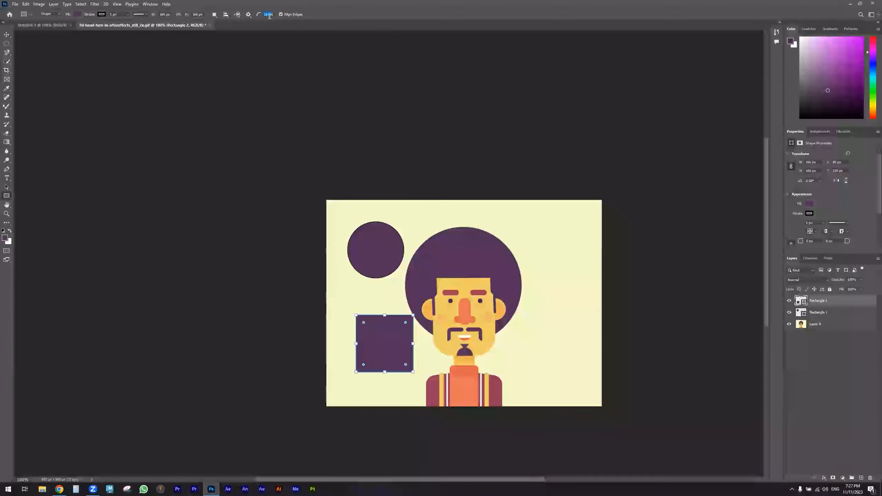
{"action": "left_click_drag", "start_coordinate": [513, 210], "coordinate": [560, 244]}
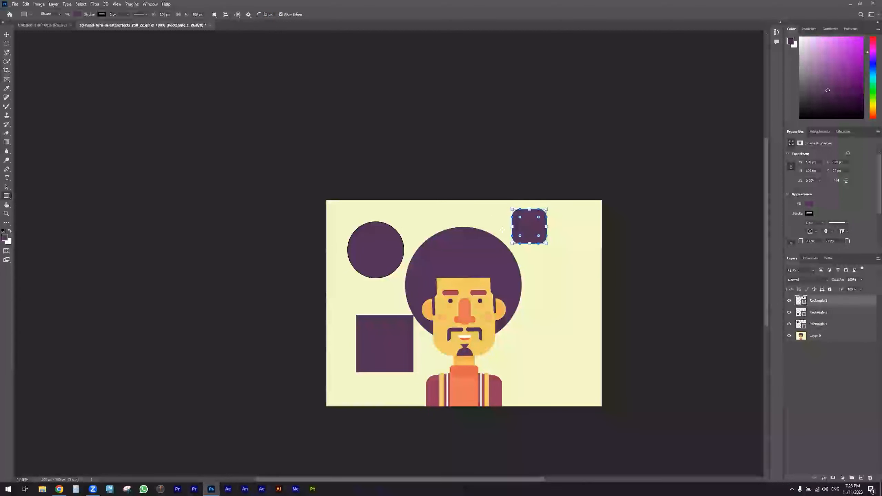
{"action": "left_click", "coordinate": [127, 14]}
{"action": "left_click_drag", "start_coordinate": [131, 24], "coordinate": [131, 24]}
Recolour the small rounded square with the recently used yellow as fill and purple as stroke
{"action": "left_click", "coordinate": [84, 16]}
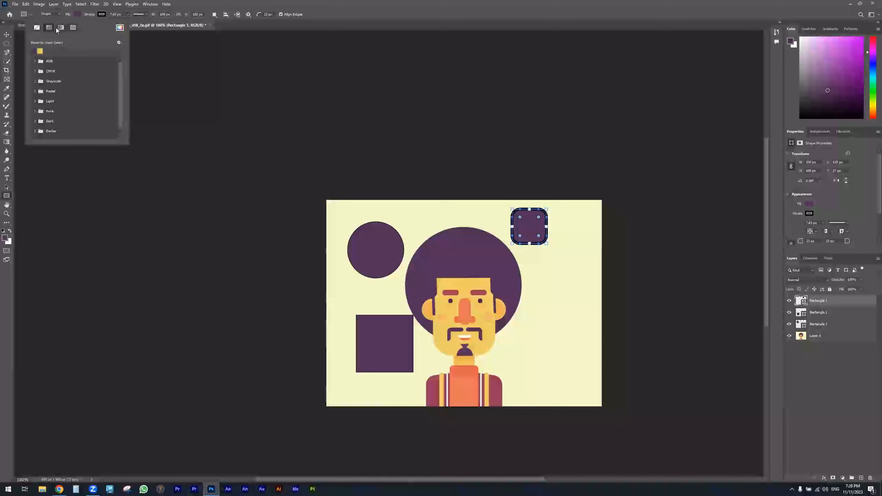
{"action": "left_click", "coordinate": [40, 51]}
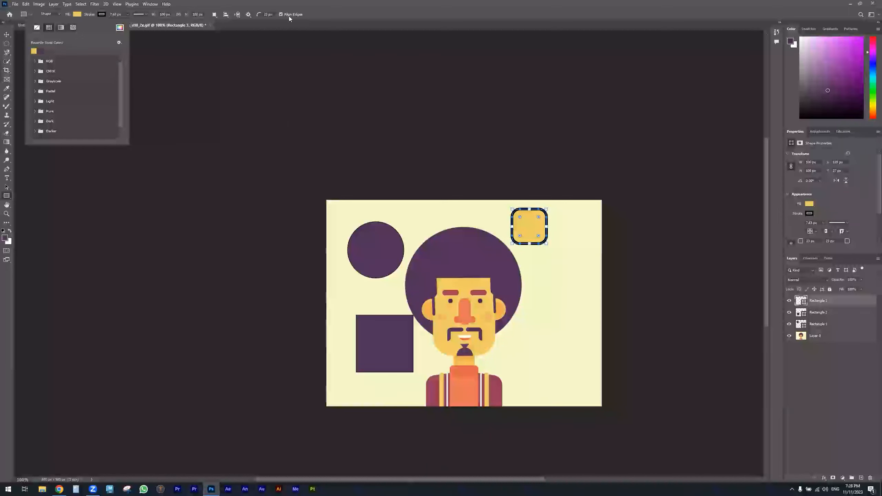
{"action": "left_click", "coordinate": [360, 18]}
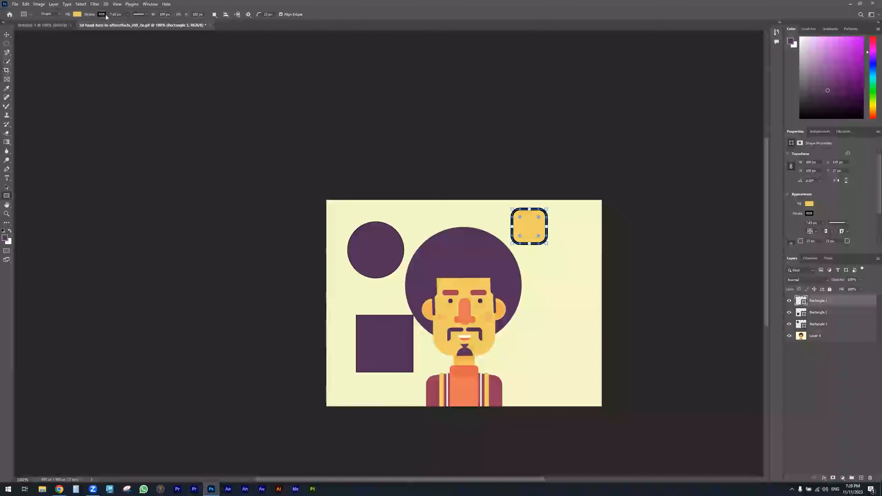
{"action": "left_click", "coordinate": [102, 14]}
{"action": "left_click", "coordinate": [65, 50]}
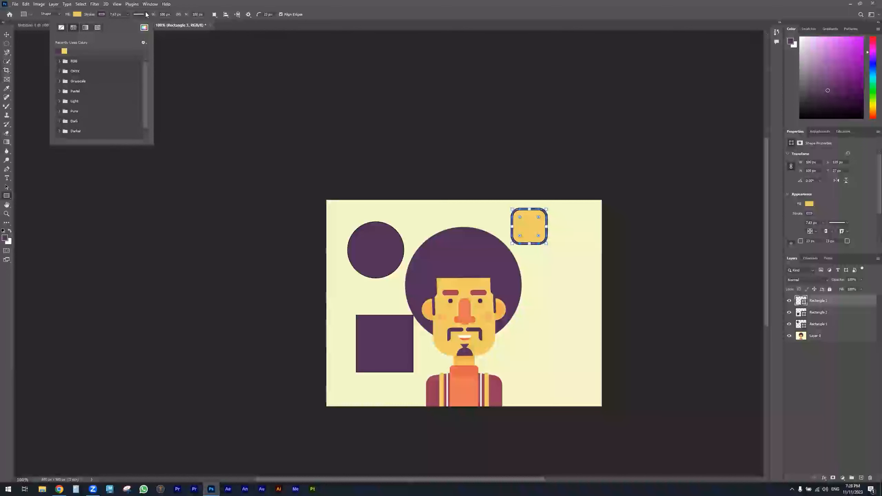
{"action": "left_click", "coordinate": [362, 4]}
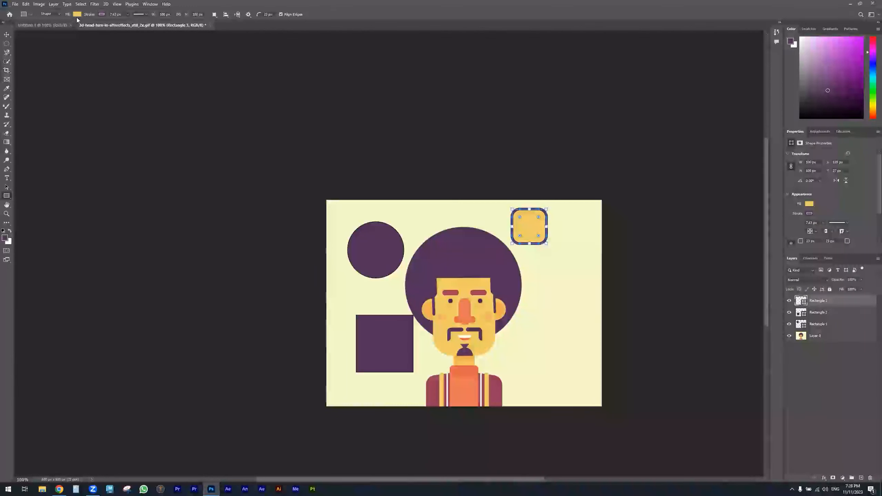
{"action": "left_click", "coordinate": [49, 14]}
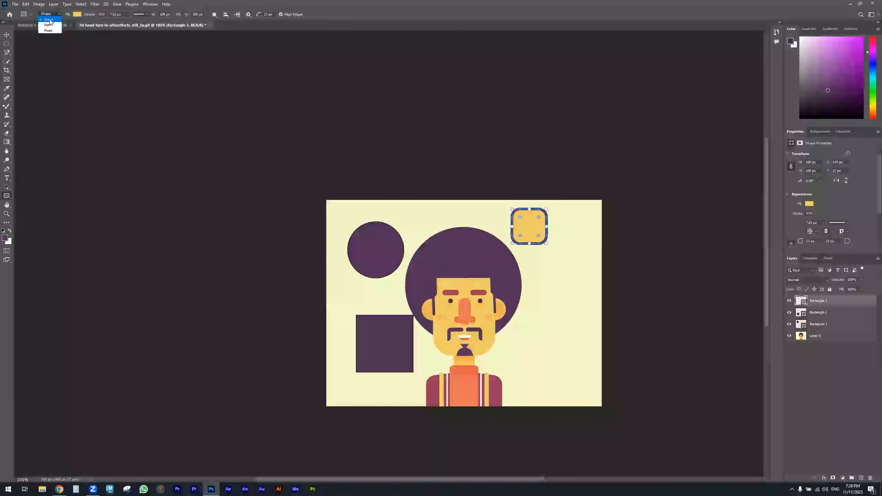
{"action": "left_click", "coordinate": [49, 20]}
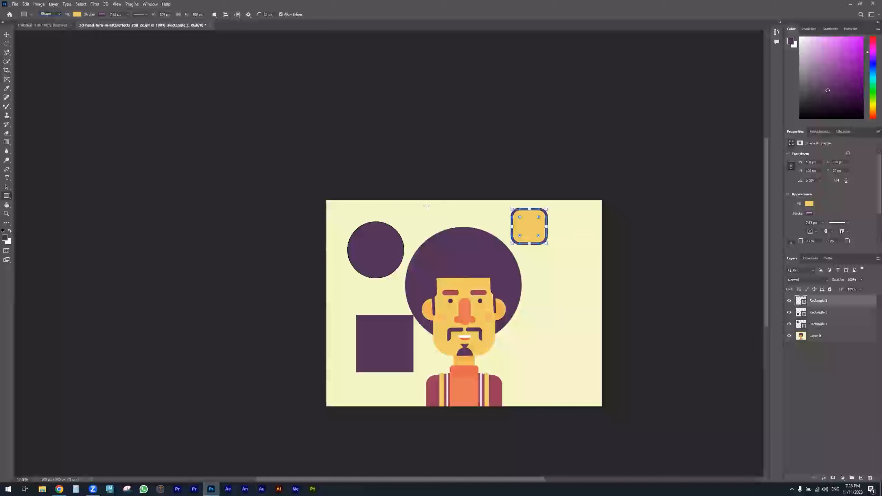
{"action": "left_click", "coordinate": [30, 15]}
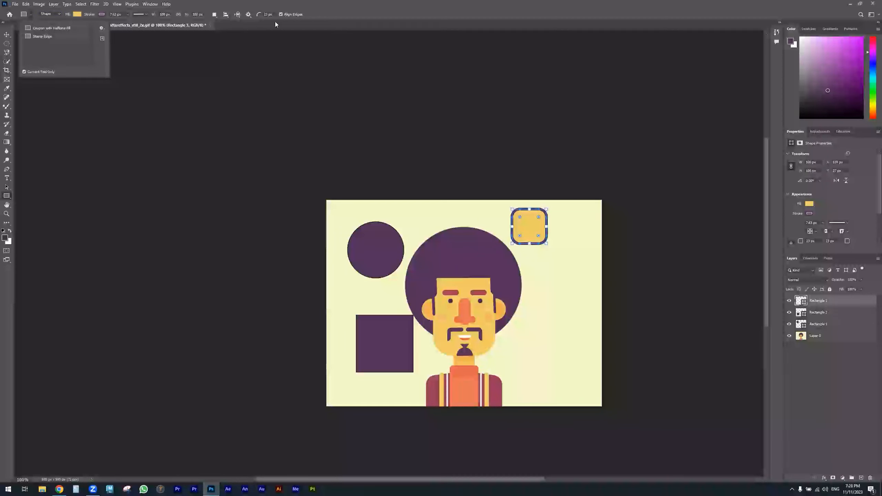
{"action": "left_click", "coordinate": [353, 17]}
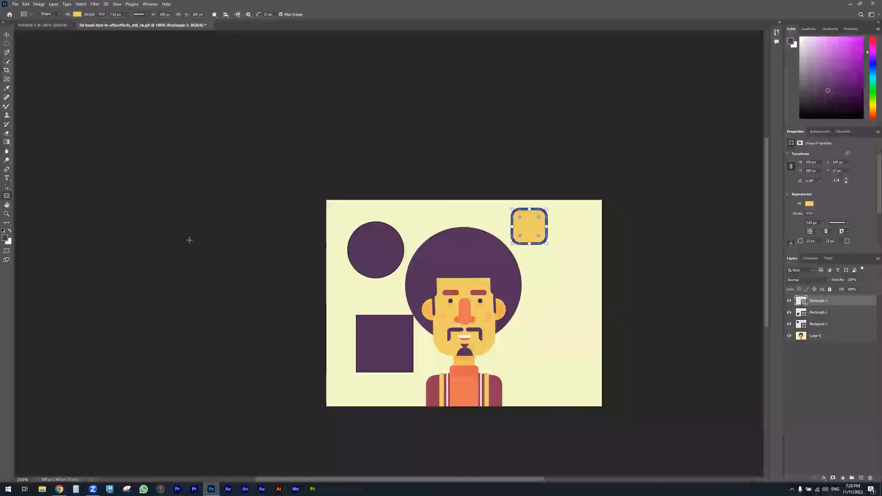
Try a purple-to-white linear gradient running from right to left across the head, and undo it
{"action": "left_click", "coordinate": [6, 142]}
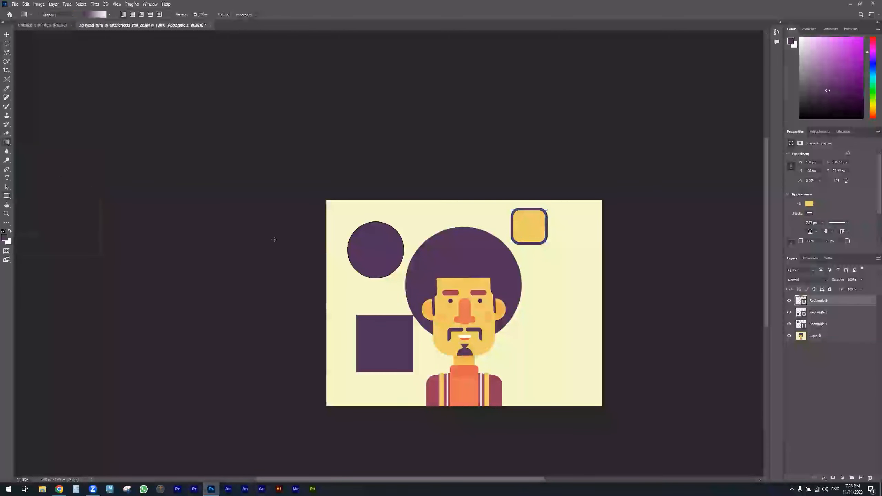
{"action": "left_click_drag", "start_coordinate": [538, 291], "coordinate": [410, 293]}
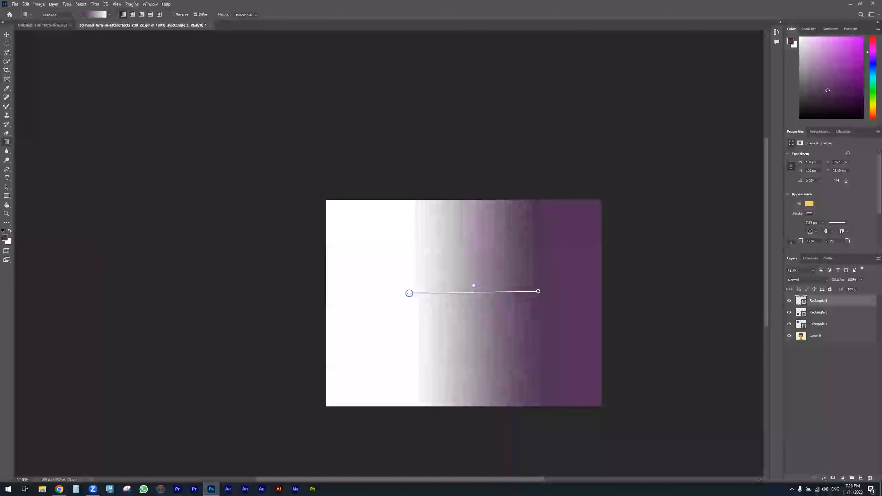
{"action": "key", "text": "ctrl+z"}
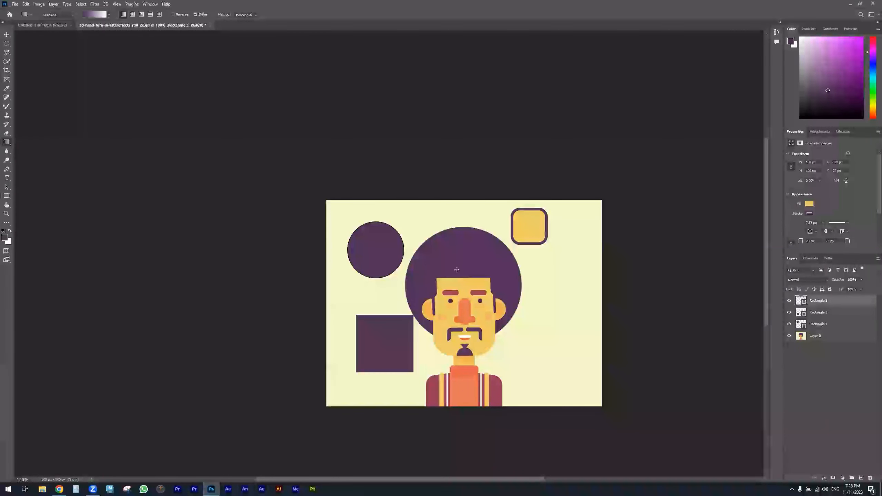
Select the Rectangle 2 layer, try a short purple-to-white gradient across the large square, and undo it
{"action": "left_click", "coordinate": [836, 315]}
{"action": "left_click_drag", "start_coordinate": [402, 344], "coordinate": [376, 345]}
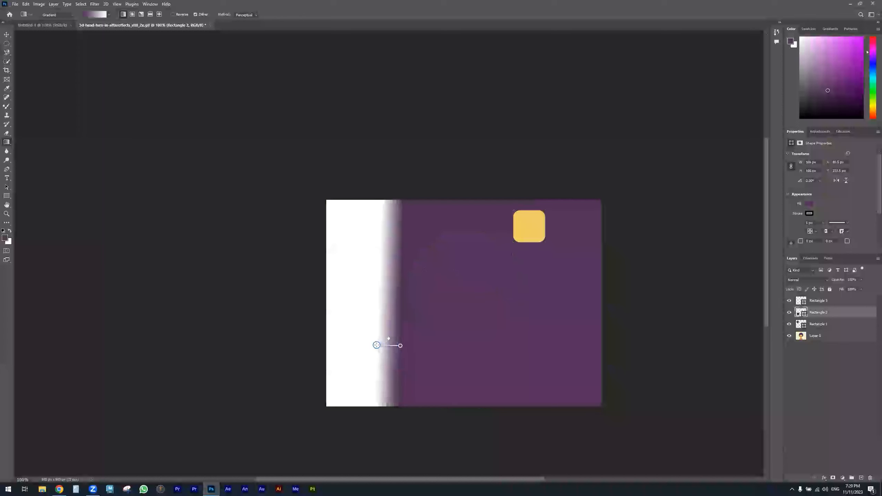
{"action": "key", "text": "ctrl+z"}
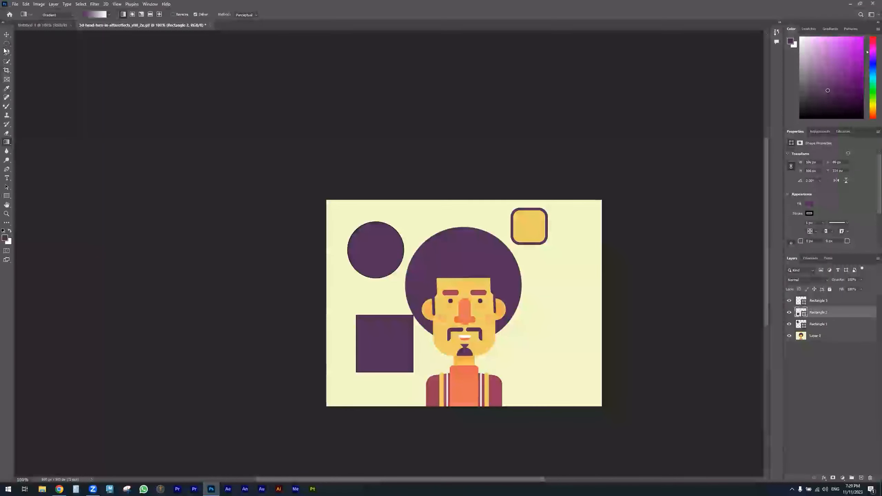
Select the large square and fill it with a right-to-left purple-to-white gradient, trying the radial style before returning to linear
{"action": "right_click", "coordinate": [7, 61]}
{"action": "left_click", "coordinate": [38, 61]}
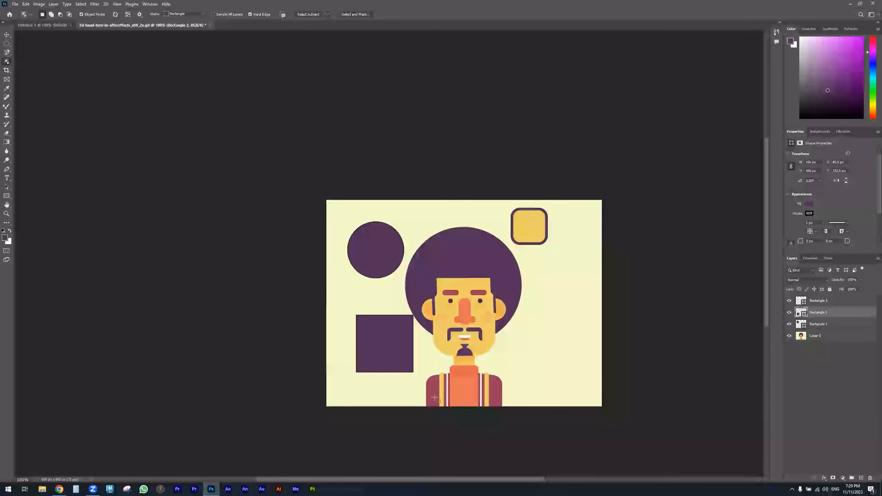
{"action": "left_click", "coordinate": [384, 351]}
{"action": "key", "text": "g"}
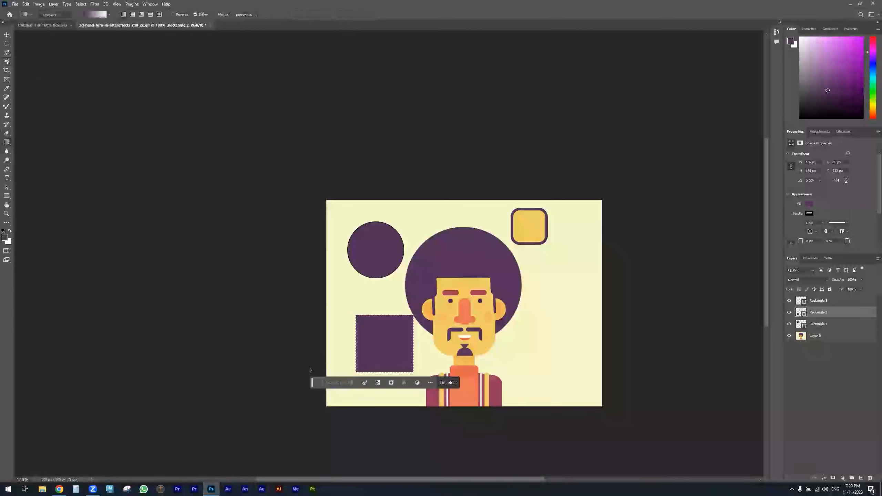
{"action": "left_click_drag", "start_coordinate": [400, 343], "coordinate": [371, 340]}
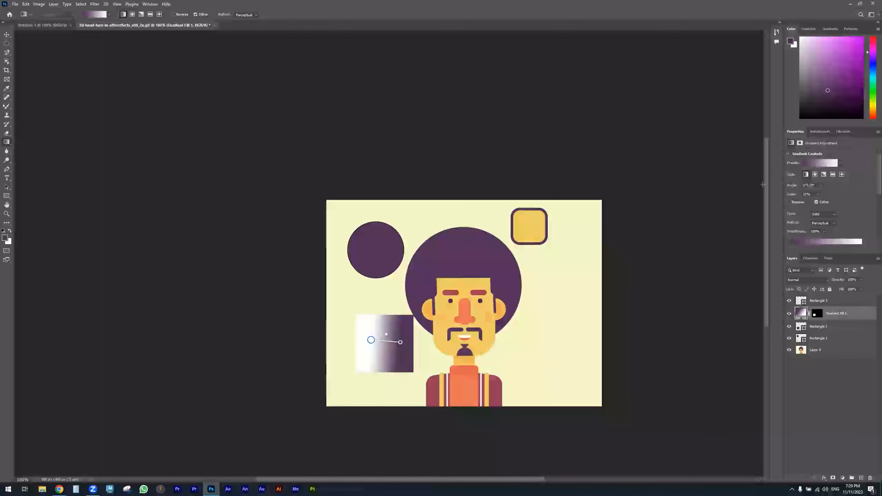
{"action": "left_click", "coordinate": [815, 175]}
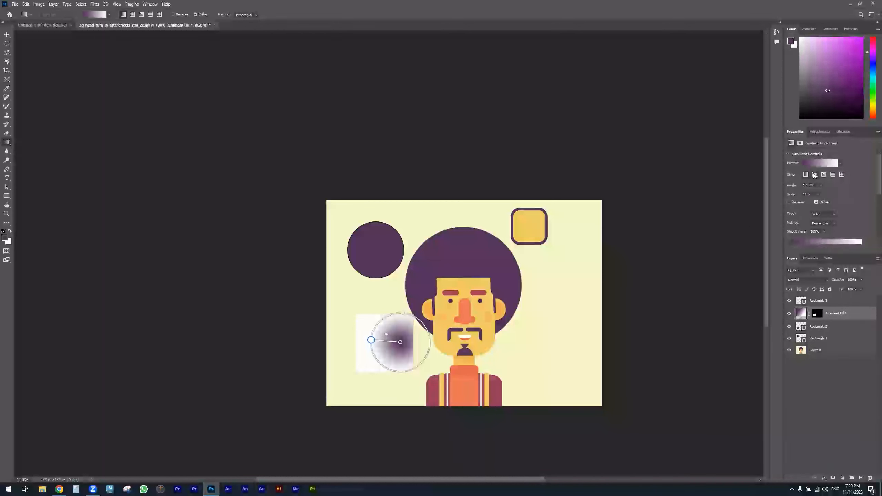
{"action": "left_click", "coordinate": [805, 176]}
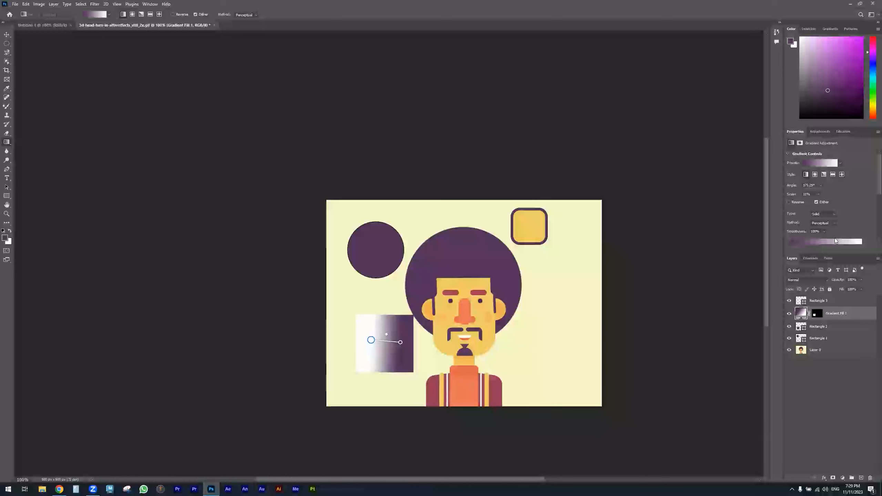
Try adding a colour stop and a red start stop to the square's gradient, and remove the extra stop
{"action": "scroll", "coordinate": [836, 236], "scroll_direction": "down", "scroll_amount": 2}
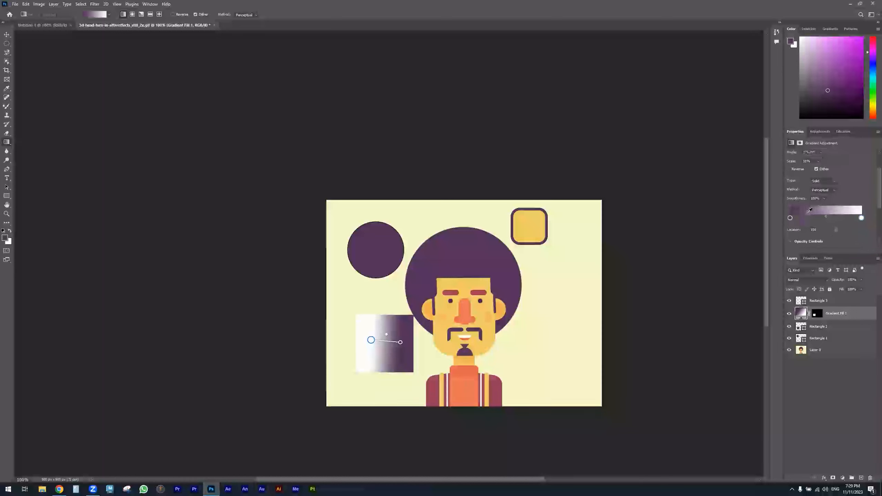
{"action": "left_click", "coordinate": [809, 218]}
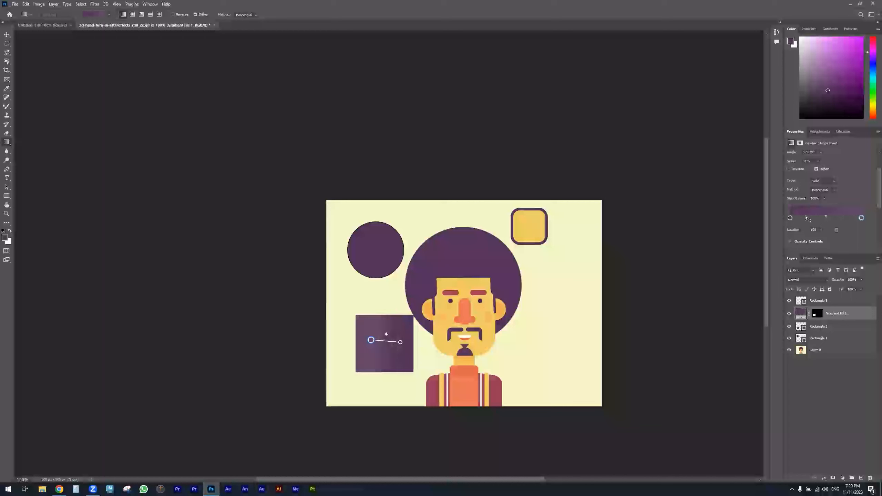
{"action": "left_click", "coordinate": [791, 218]}
{"action": "left_click_drag", "start_coordinate": [873, 46], "coordinate": [873, 37]}
{"action": "left_click", "coordinate": [857, 47]}
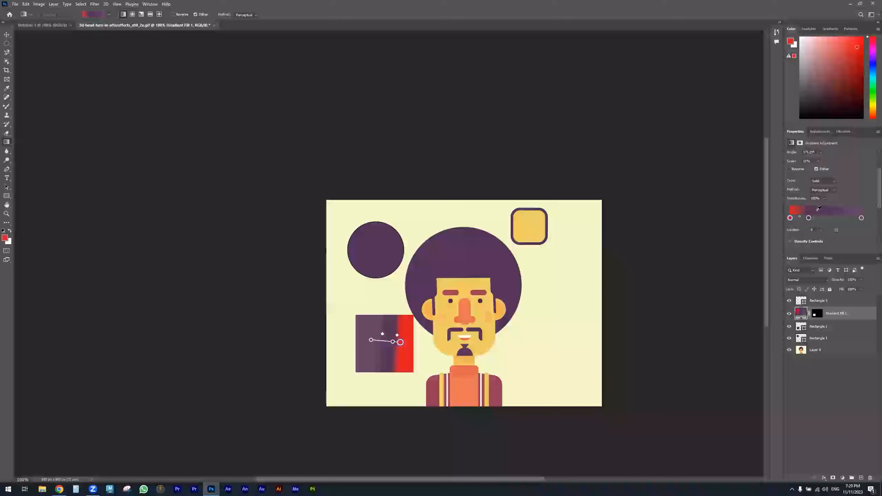
{"action": "left_click", "coordinate": [829, 213]}
{"action": "left_click", "coordinate": [809, 219]}
{"action": "left_click", "coordinate": [838, 231]}
Recolour the end stop of the square's gradient bright red
{"action": "left_click", "coordinate": [862, 218]}
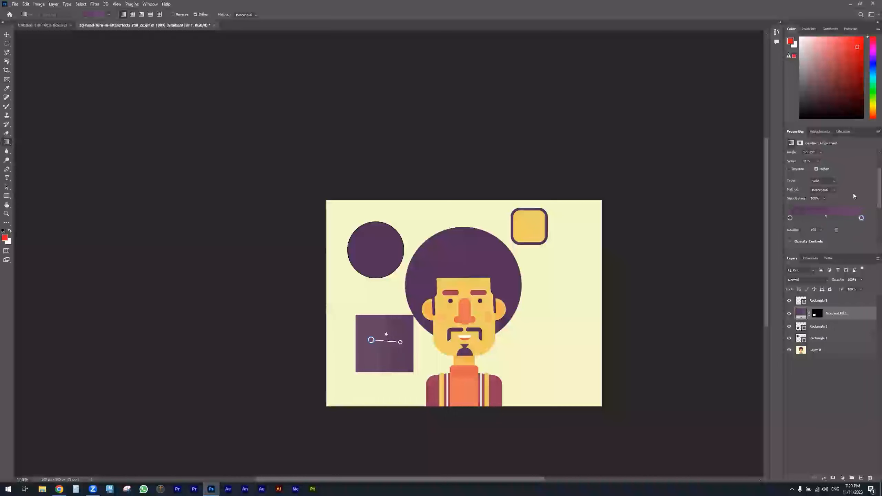
{"action": "left_click", "coordinate": [863, 40]}
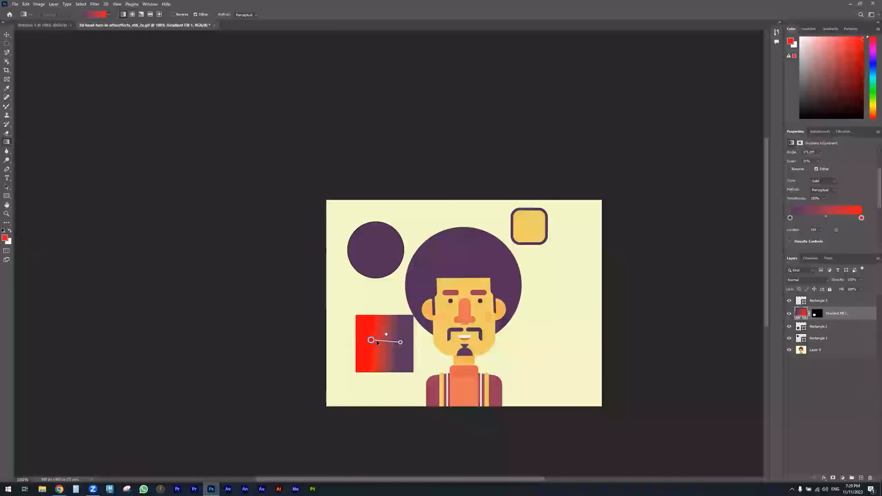
{"action": "scroll", "coordinate": [837, 188], "scroll_direction": "down", "scroll_amount": 3}
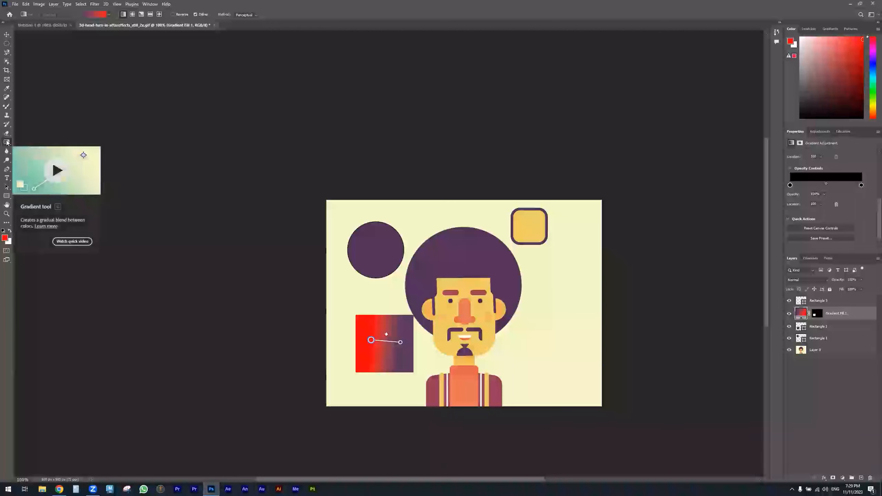
Apply the Paint Bucket in red to the gradient fill layer, rasterizing its fill
{"action": "left_click", "coordinate": [6, 142]}
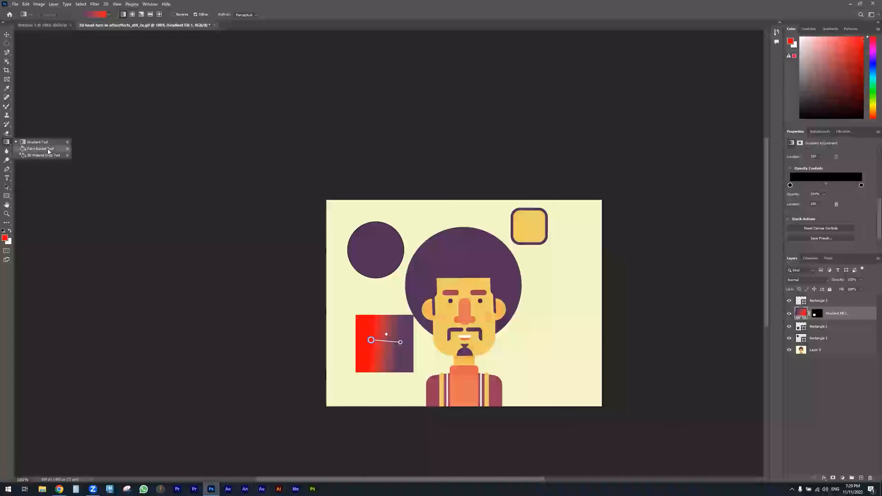
{"action": "left_click", "coordinate": [39, 149]}
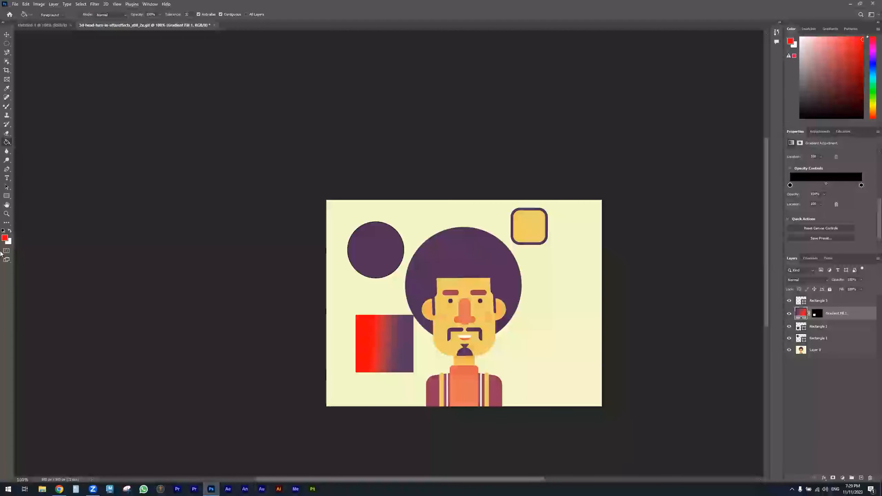
{"action": "left_click", "coordinate": [459, 253]}
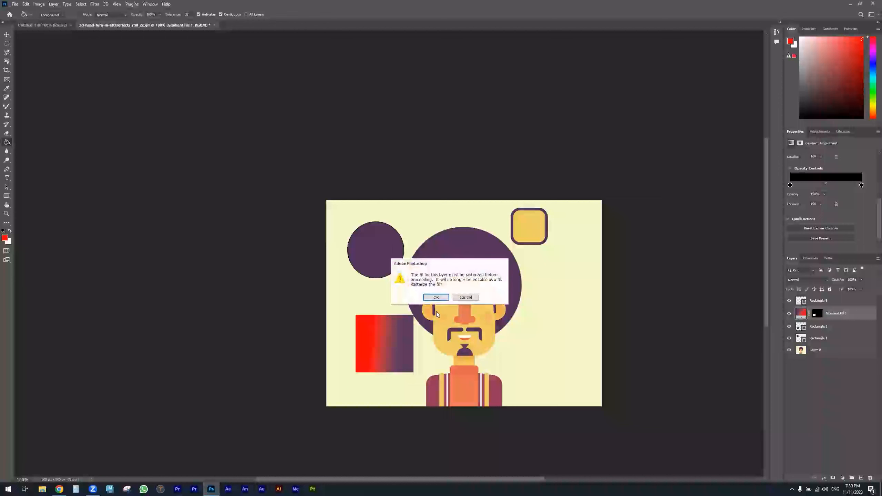
{"action": "left_click", "coordinate": [436, 298]}
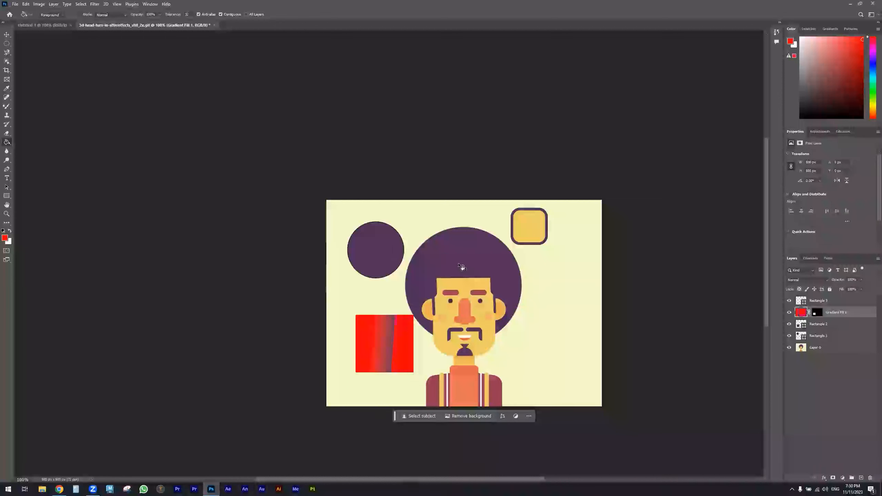
Fill the hair, nose and both eyebrows on Layer 0 with red
{"action": "left_click", "coordinate": [823, 348]}
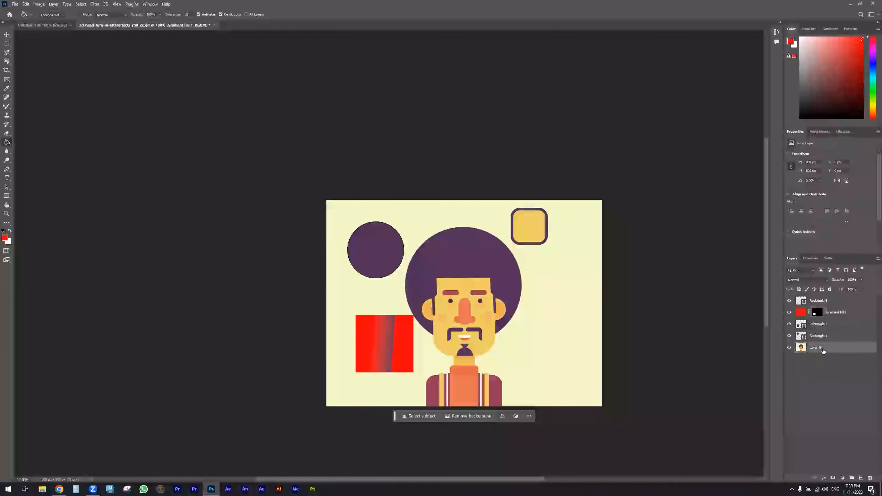
{"action": "left_click", "coordinate": [456, 251]}
{"action": "left_click", "coordinate": [472, 320]}
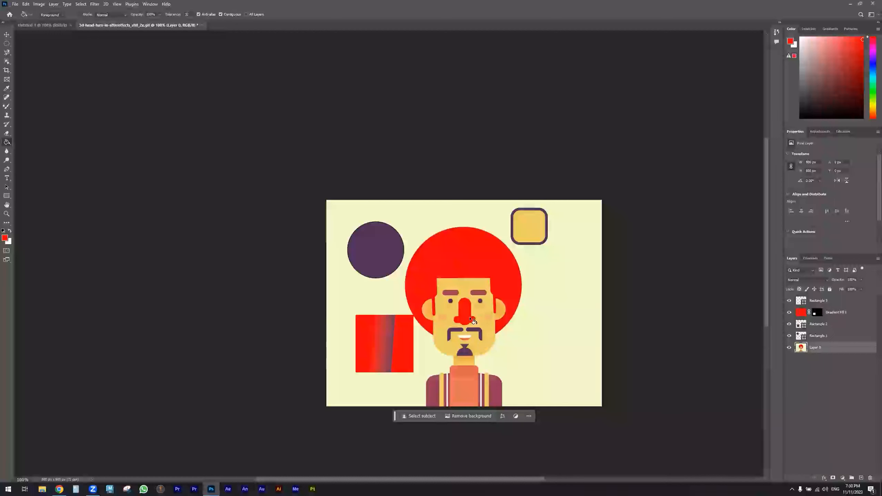
{"action": "left_click", "coordinate": [481, 292]}
{"action": "left_click", "coordinate": [450, 293]}
Raise Layer 0 to the top of the layer stack, and place it just below Rectangle 3
{"action": "key", "text": "ctrl+bracketright"}
{"action": "key", "text": "ctrl+bracketright"}
{"action": "key", "text": "ctrl+bracketright"}
{"action": "key", "text": "ctrl+bracketright"}
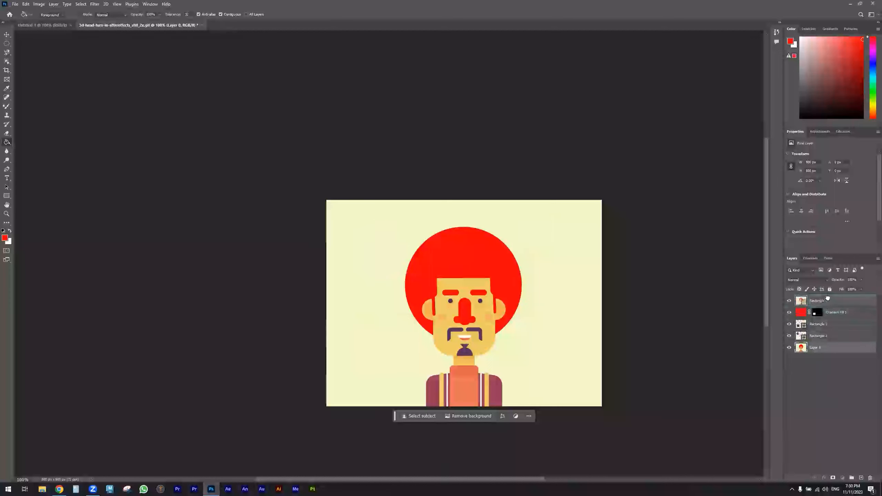
{"action": "left_click_drag", "start_coordinate": [833, 302], "coordinate": [834, 315]}
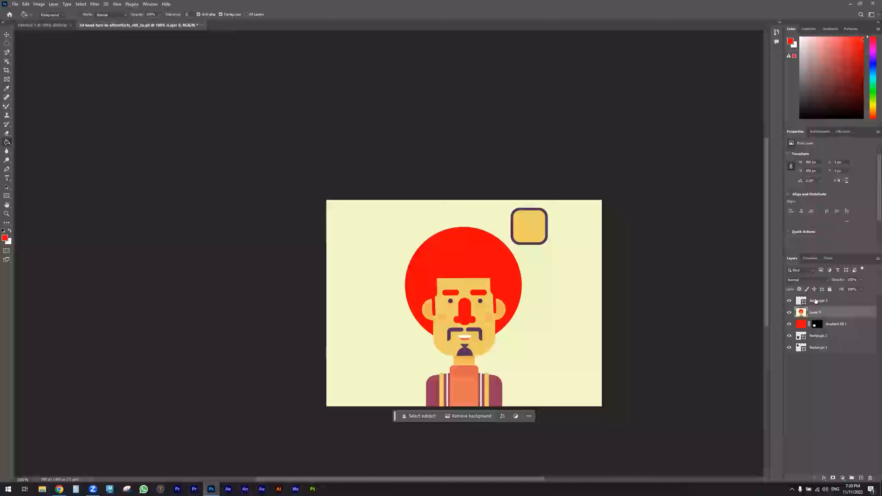
Toggle the visibility of Rectangle 3 off and on, and return Layer 0 to the bottom of the stack
{"action": "left_click", "coordinate": [803, 301]}
{"action": "left_click", "coordinate": [789, 301]}
{"action": "left_click", "coordinate": [789, 300]}
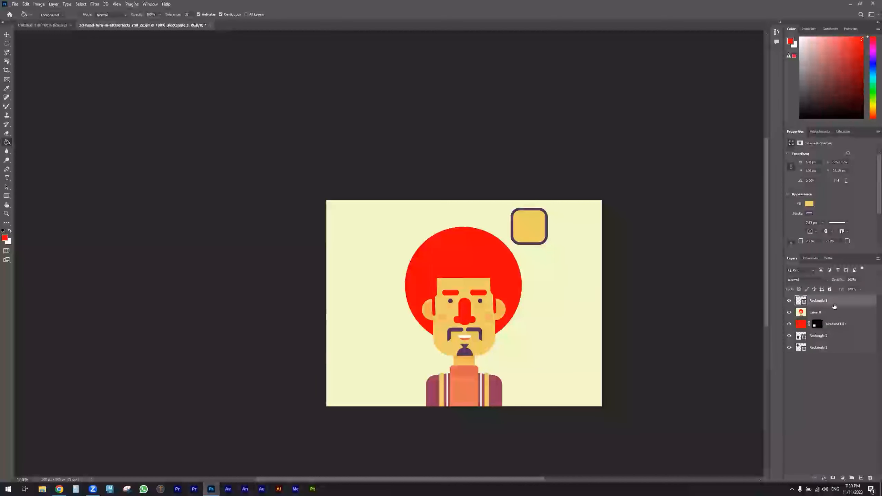
{"action": "left_click_drag", "start_coordinate": [830, 313], "coordinate": [830, 351]}
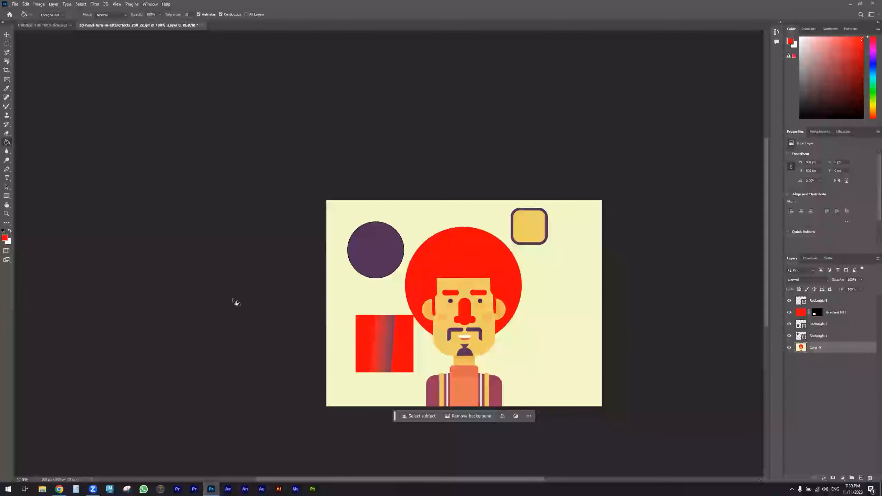
Lower Layer 0's opacity to about 20% and restore it to 100%
{"action": "left_click", "coordinate": [862, 281]}
{"action": "left_click", "coordinate": [836, 290]}
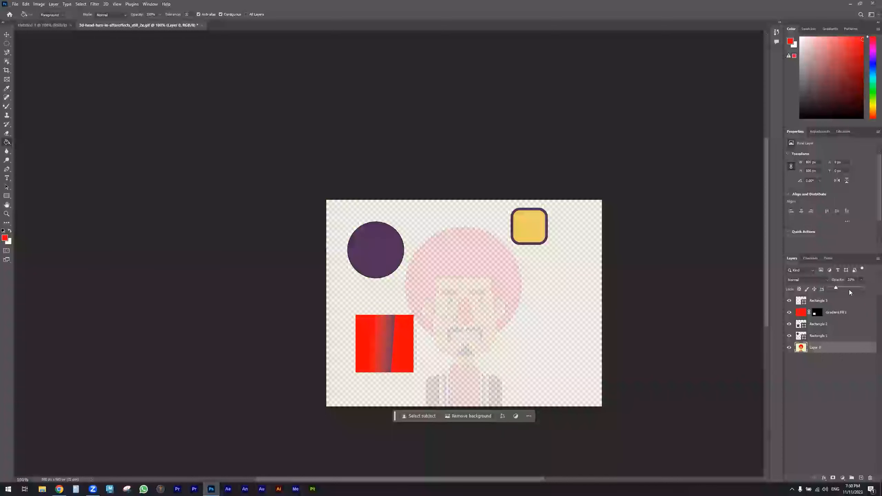
{"action": "left_click_drag", "start_coordinate": [848, 287], "coordinate": [863, 288]}
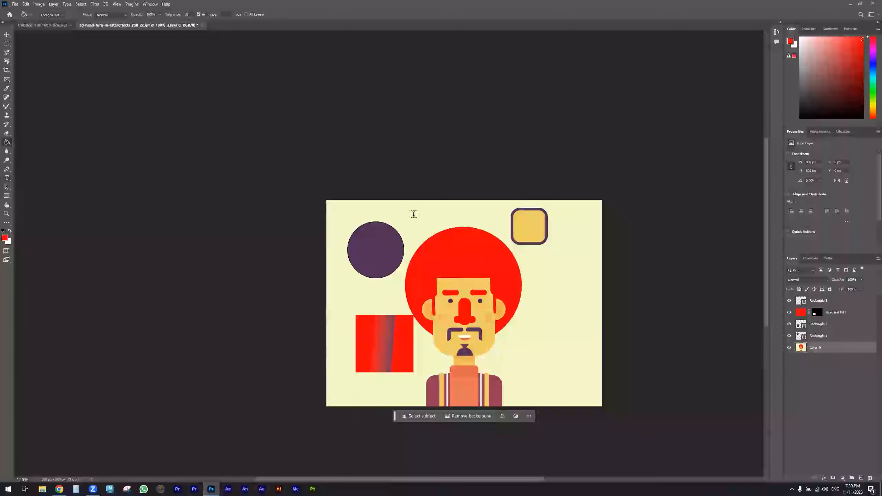
Create a horizontal text box just above the hair containing the word "Welcome"
{"action": "right_click", "coordinate": [7, 177]}
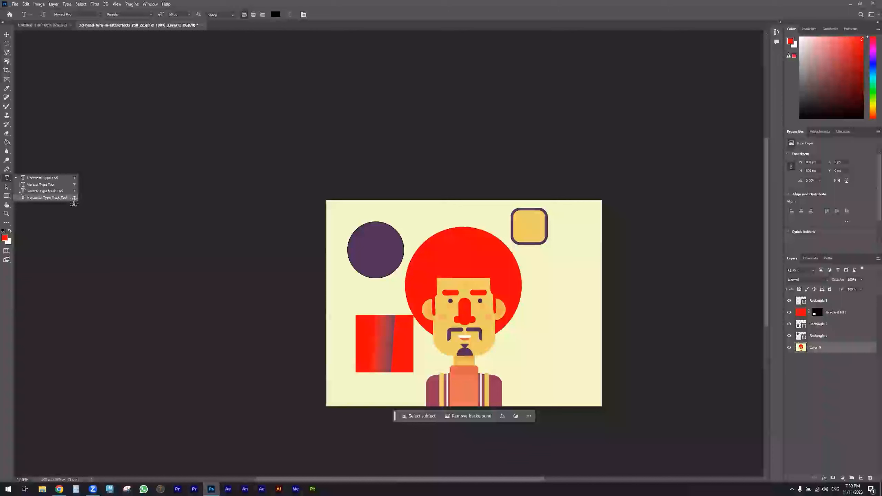
{"action": "left_click_drag", "start_coordinate": [385, 212], "coordinate": [455, 230]}
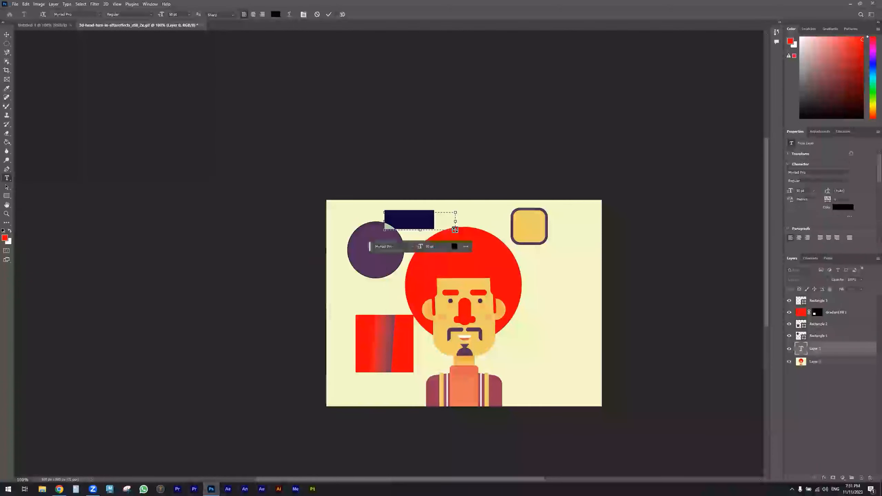
{"action": "type", "text": "Welco"}
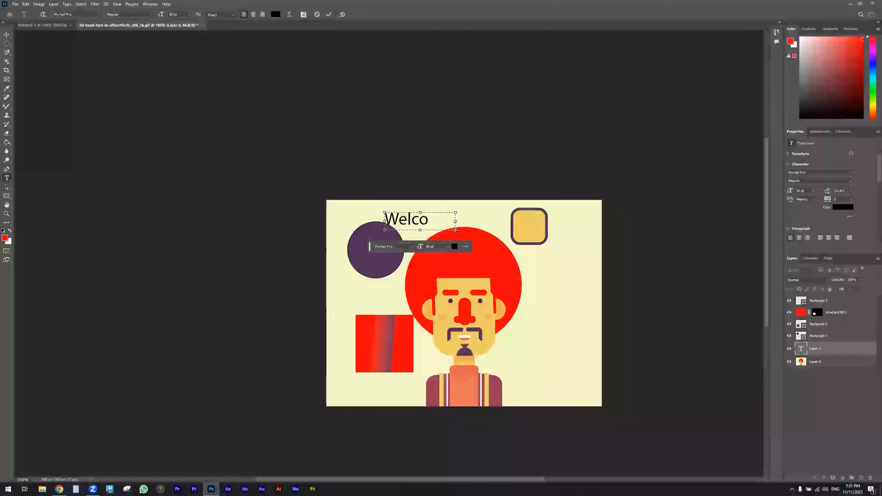
{"action": "type", "text": "me"}
Select the word "Welcome" and examine its available fonts and its character, paragraph and type options
{"action": "double_click", "coordinate": [426, 218]}
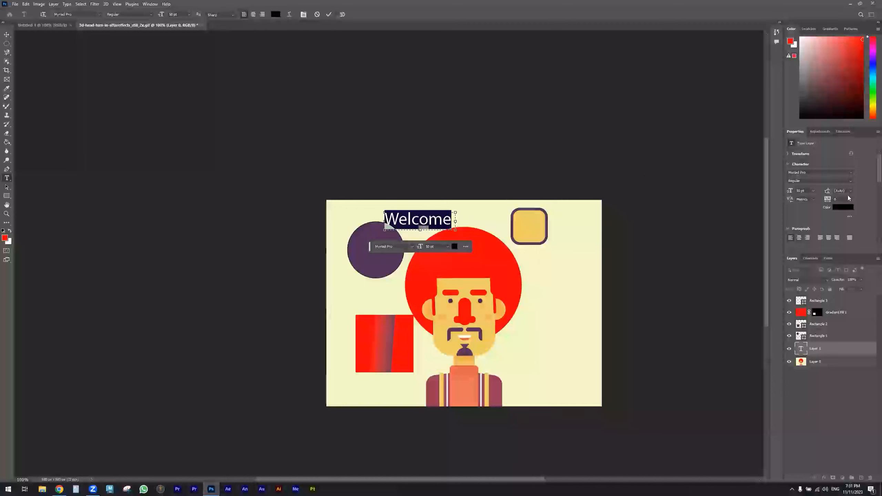
{"action": "left_click", "coordinate": [851, 172]}
{"action": "left_click", "coordinate": [851, 171]}
{"action": "left_click", "coordinate": [849, 217]}
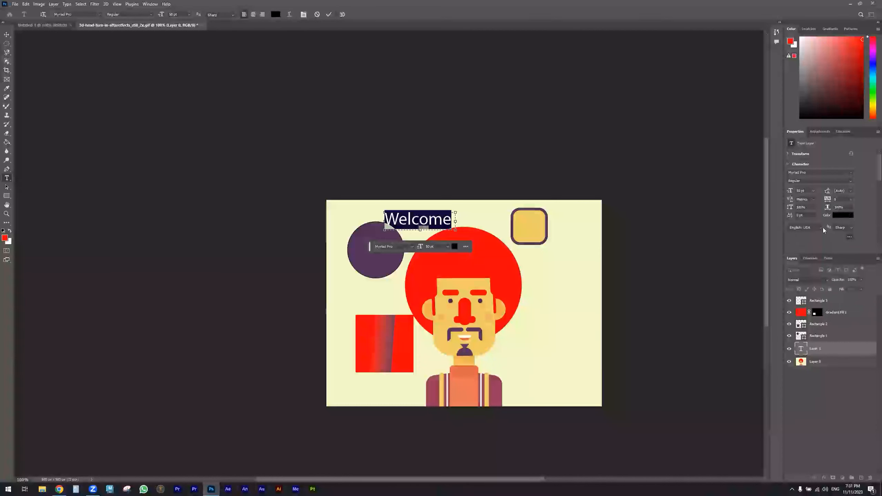
{"action": "scroll", "coordinate": [837, 234], "scroll_direction": "down", "scroll_amount": 5}
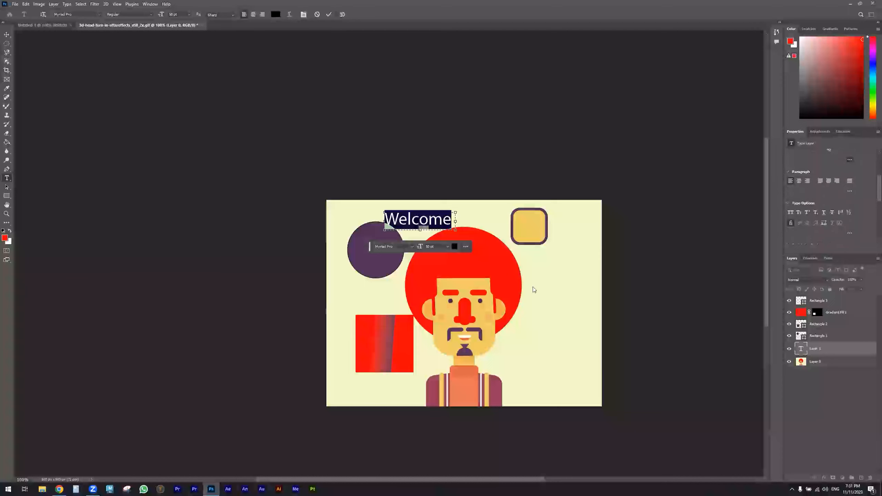
{"action": "scroll", "coordinate": [814, 186], "scroll_direction": "down", "scroll_amount": 1}
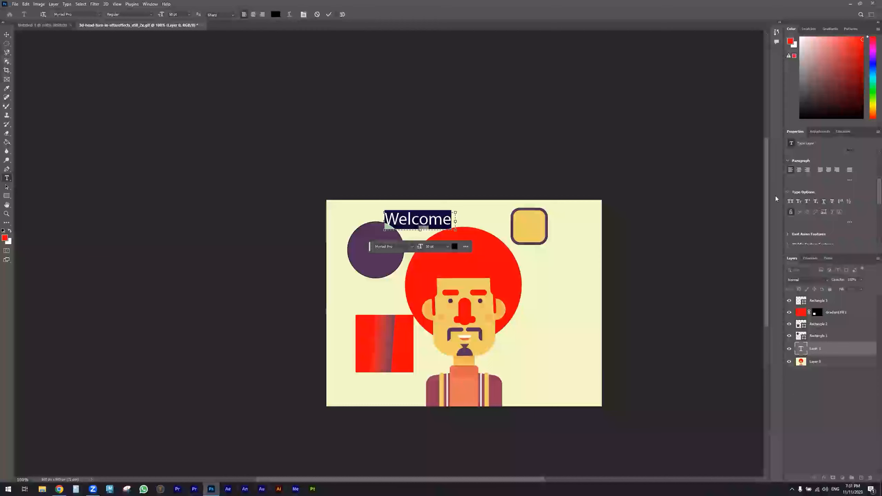
{"action": "scroll", "coordinate": [825, 210], "scroll_direction": "down", "scroll_amount": 5}
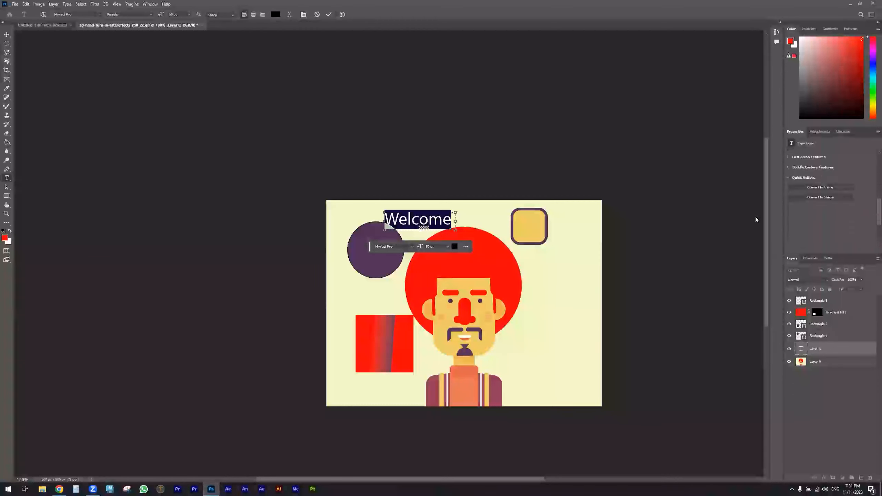
{"action": "scroll", "coordinate": [477, 249], "scroll_direction": "up", "scroll_amount": 1}
{"action": "scroll", "coordinate": [813, 188], "scroll_direction": "up", "scroll_amount": 1}
{"action": "scroll", "coordinate": [815, 196], "scroll_direction": "up", "scroll_amount": 6}
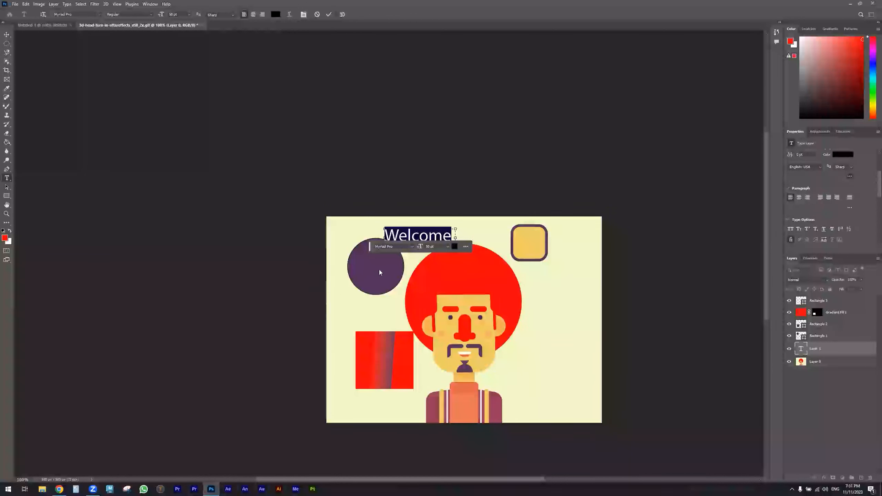
{"action": "scroll", "coordinate": [847, 213], "scroll_direction": "down", "scroll_amount": 4}
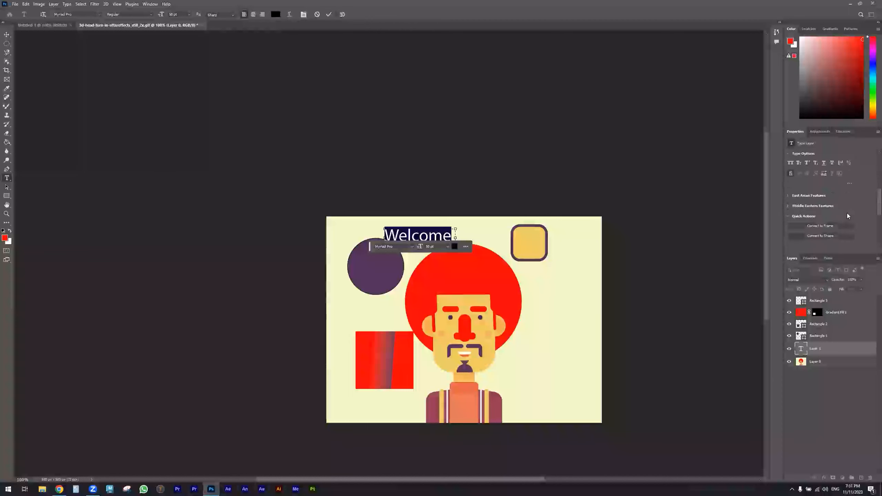
{"action": "scroll", "coordinate": [848, 219], "scroll_direction": "up", "scroll_amount": 4}
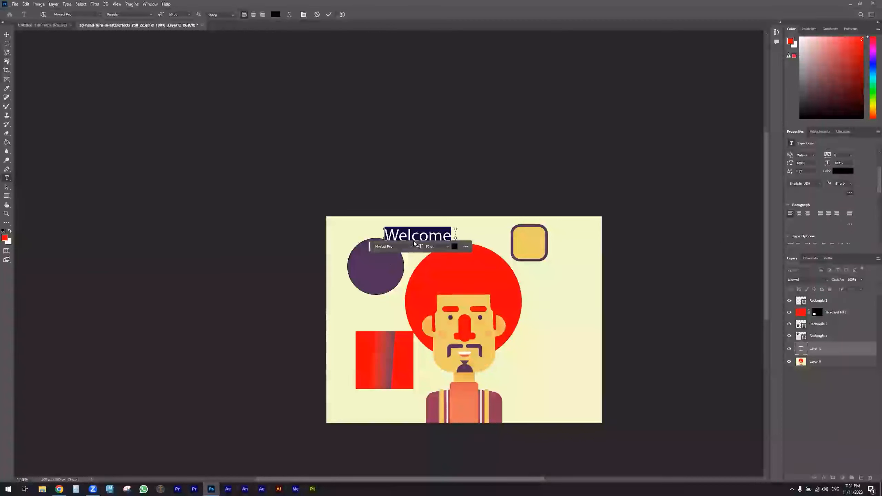
{"action": "scroll", "coordinate": [844, 163], "scroll_direction": "up", "scroll_amount": 2}
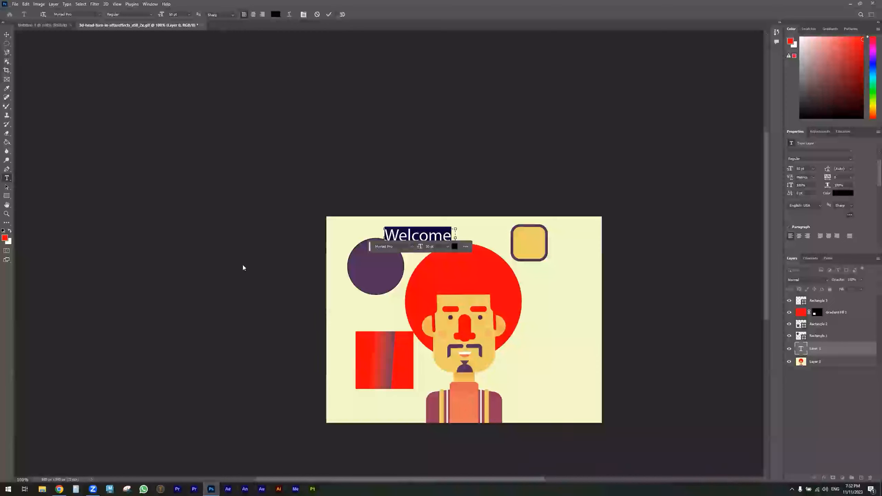
Try the Eraser tool across the face on Layer 0 and undo the strokes
{"action": "left_click", "coordinate": [5, 135]}
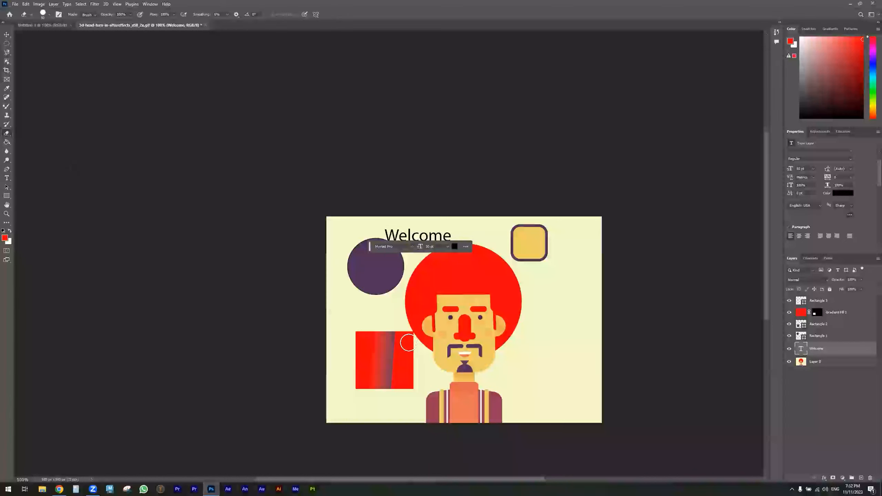
{"action": "left_click", "coordinate": [829, 361]}
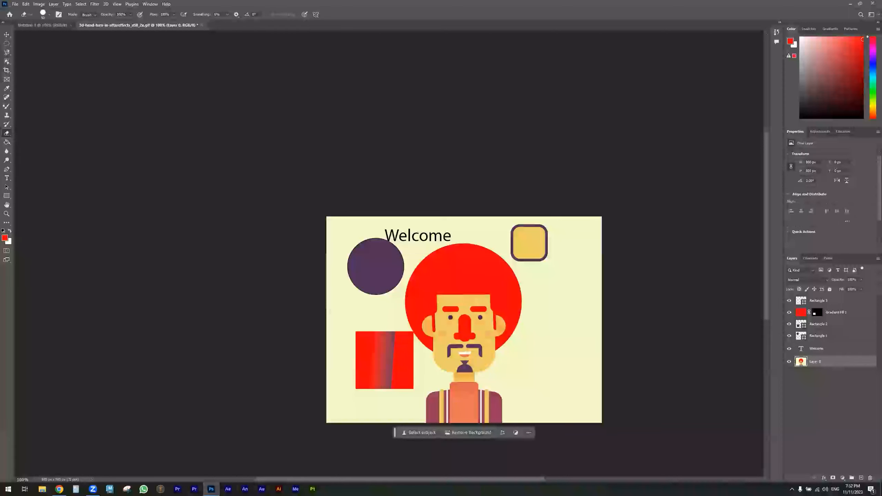
{"action": "mouse_move", "coordinate": [419, 344]}
{"action": "left_mouse_down"}
{"action": "mouse_move", "coordinate": [437, 312]}
{"action": "mouse_move", "coordinate": [431, 337]}
{"action": "mouse_move", "coordinate": [404, 356]}
{"action": "mouse_move", "coordinate": [450, 363]}
{"action": "left_mouse_up"}
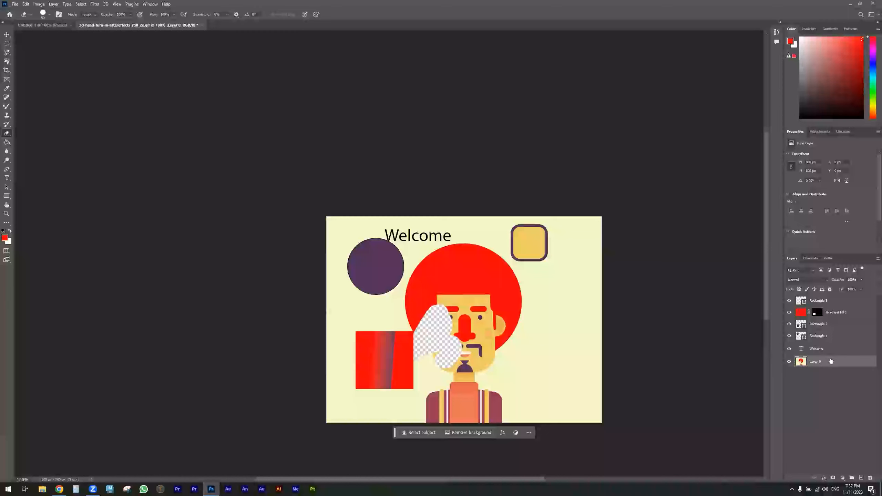
{"action": "mouse_move", "coordinate": [484, 335]}
{"action": "left_mouse_down"}
{"action": "mouse_move", "coordinate": [468, 327]}
{"action": "mouse_move", "coordinate": [474, 323]}
{"action": "mouse_move", "coordinate": [448, 320]}
{"action": "left_mouse_up"}
{"action": "key", "text": "ctrl+z"}
{"action": "key", "text": "ctrl+z"}
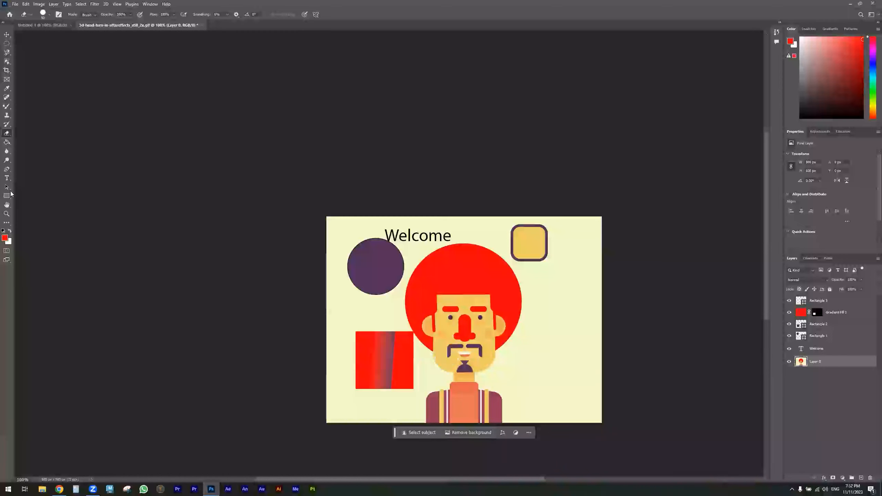
Erase part of the red hair and most of the face on Layer 0 using the Background Eraser with an enlarged brush
{"action": "right_click", "coordinate": [6, 133]}
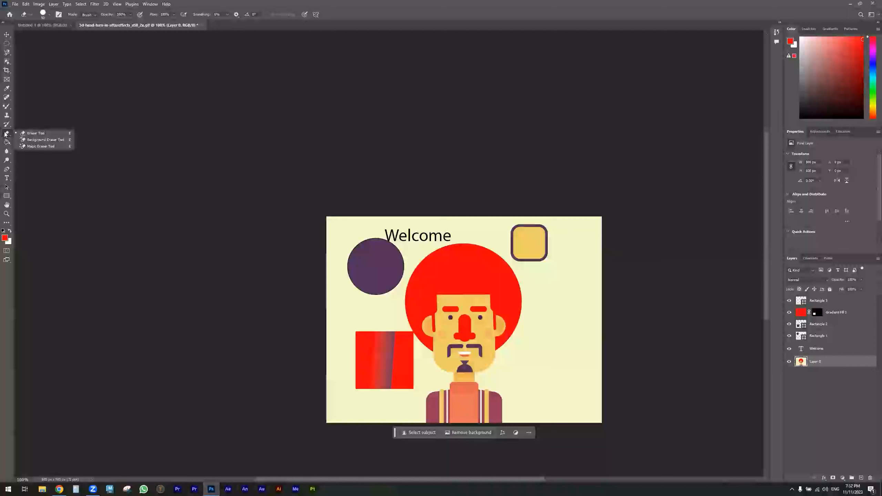
{"action": "left_click", "coordinate": [46, 139]}
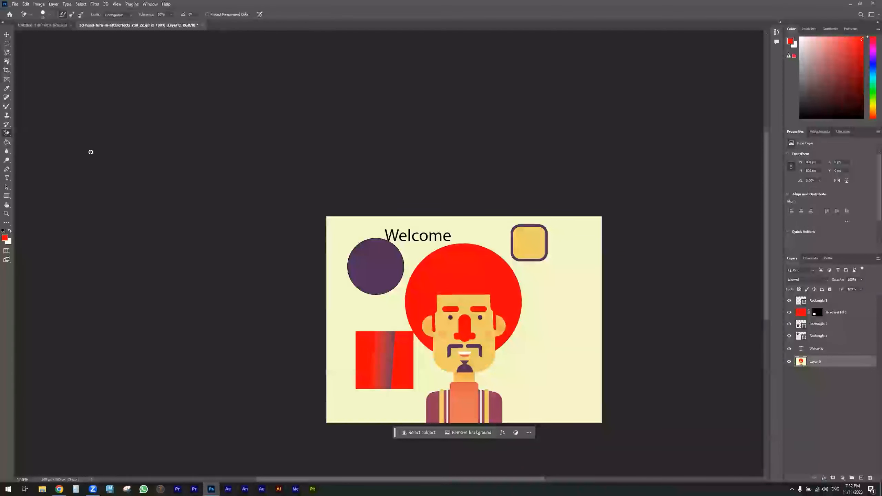
{"action": "mouse_move", "coordinate": [430, 278]}
{"action": "left_mouse_down"}
{"action": "mouse_move", "coordinate": [463, 280]}
{"action": "mouse_move", "coordinate": [463, 295]}
{"action": "mouse_move", "coordinate": [427, 285]}
{"action": "mouse_move", "coordinate": [431, 278]}
{"action": "mouse_move", "coordinate": [449, 294]}
{"action": "mouse_move", "coordinate": [492, 296]}
{"action": "mouse_move", "coordinate": [490, 318]}
{"action": "mouse_move", "coordinate": [479, 301]}
{"action": "mouse_move", "coordinate": [495, 330]}
{"action": "mouse_move", "coordinate": [501, 320]}
{"action": "mouse_move", "coordinate": [477, 342]}
{"action": "mouse_move", "coordinate": [463, 325]}
{"action": "mouse_move", "coordinate": [477, 312]}
{"action": "mouse_move", "coordinate": [449, 320]}
{"action": "mouse_move", "coordinate": [441, 313]}
{"action": "mouse_move", "coordinate": [441, 339]}
{"action": "mouse_move", "coordinate": [465, 308]}
{"action": "mouse_move", "coordinate": [439, 339]}
{"action": "mouse_move", "coordinate": [487, 314]}
{"action": "left_mouse_up"}
{"action": "key", "text": "]"}
{"action": "key", "text": "]"}
{"action": "key", "text": "]"}
{"action": "key", "text": "]"}
{"action": "key", "text": "]"}
{"action": "key", "text": "]"}
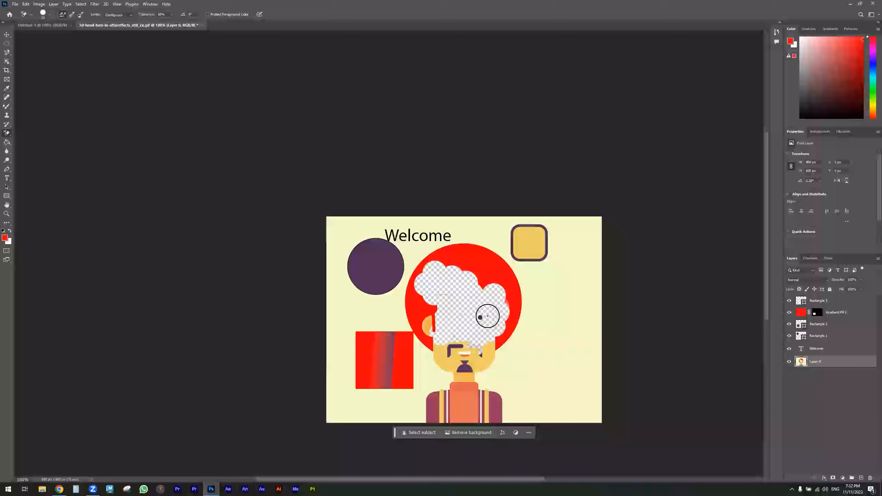
Remove the orange shirt, both maroon sleeves, one yellow jacket stripe and the remaining skin from Layer 0 with the Magic Eraser
{"action": "right_click", "coordinate": [6, 132]}
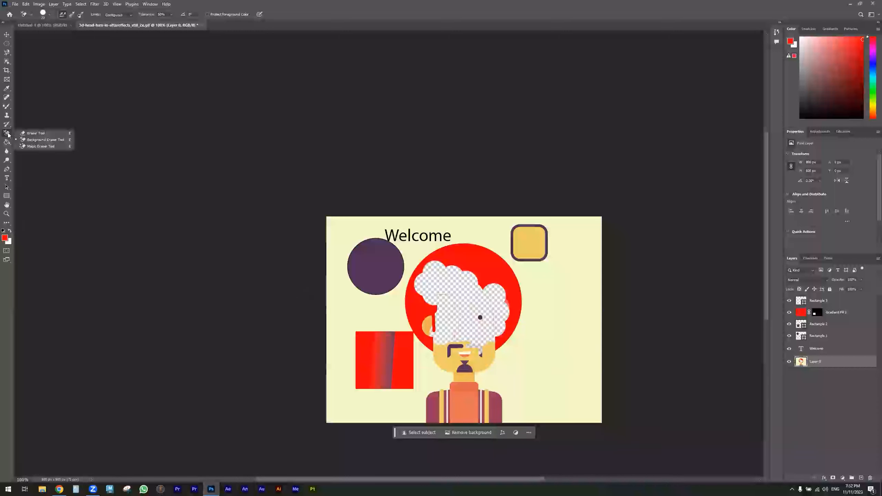
{"action": "left_click", "coordinate": [32, 147]}
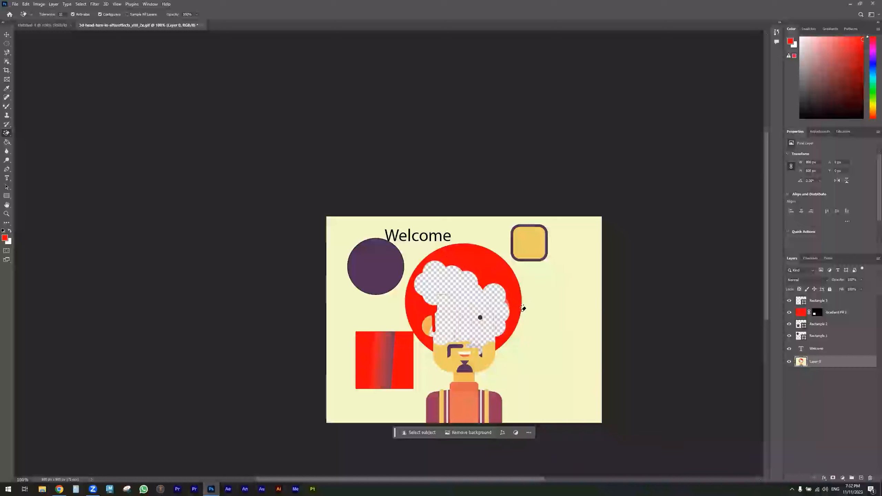
{"action": "left_click", "coordinate": [476, 409]}
{"action": "left_click", "coordinate": [494, 407]}
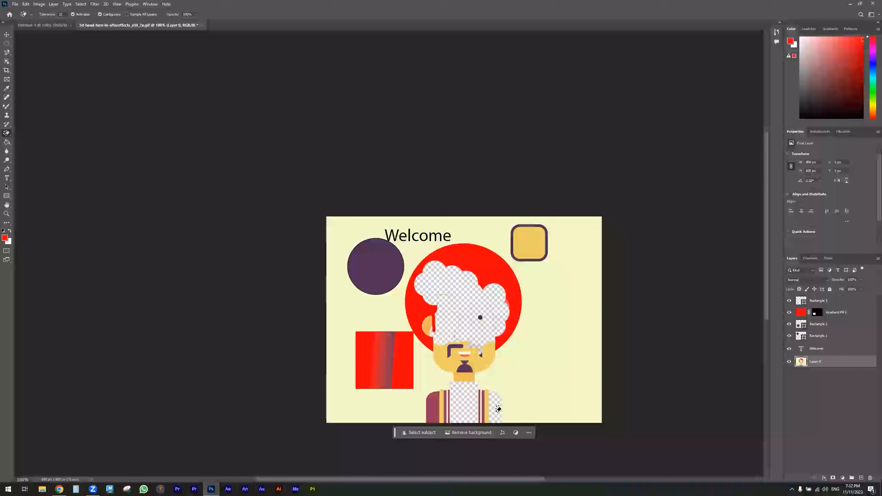
{"action": "left_click", "coordinate": [435, 405]}
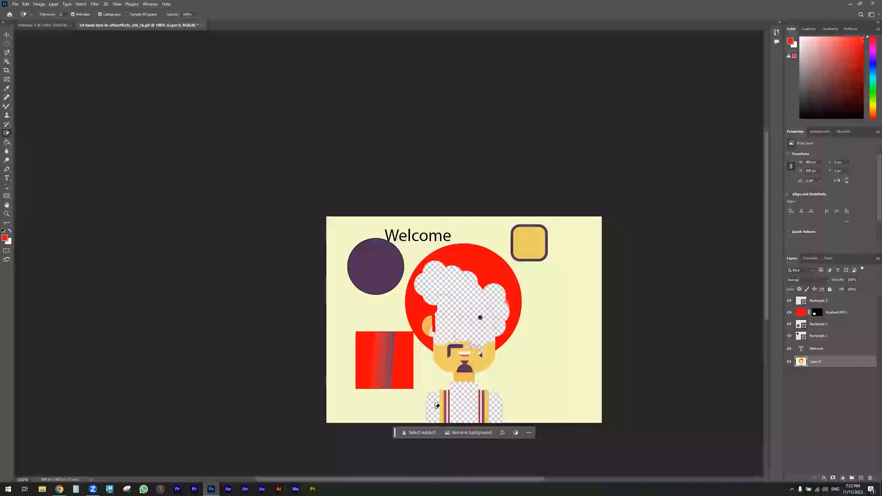
{"action": "left_click", "coordinate": [443, 404]}
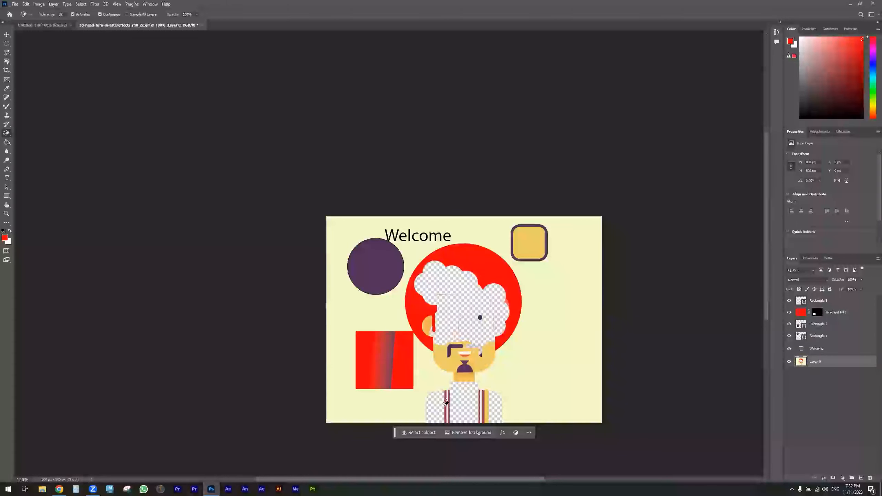
{"action": "left_click", "coordinate": [467, 379]}
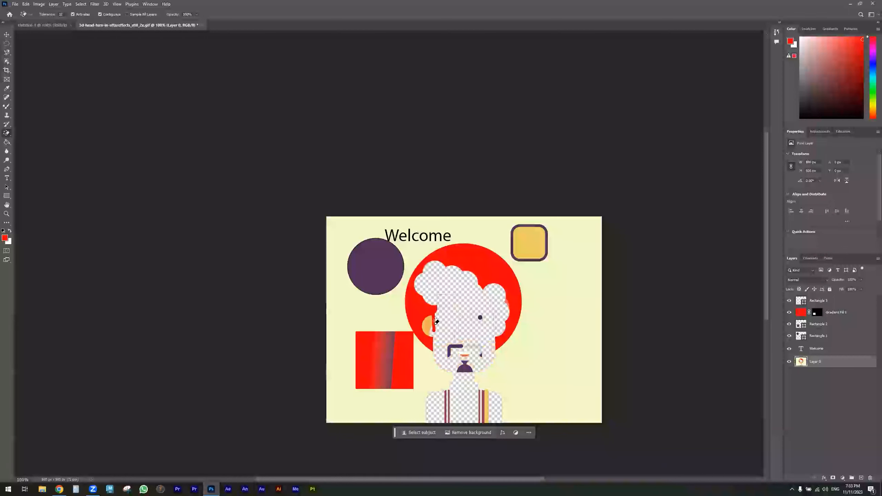
Make an elliptical selection about 475 px wide around the head and erase Layer 0 inside it using a much larger Eraser brush
{"action": "left_click", "coordinate": [6, 44]}
{"action": "left_click_drag", "start_coordinate": [367, 231], "coordinate": [530, 357]}
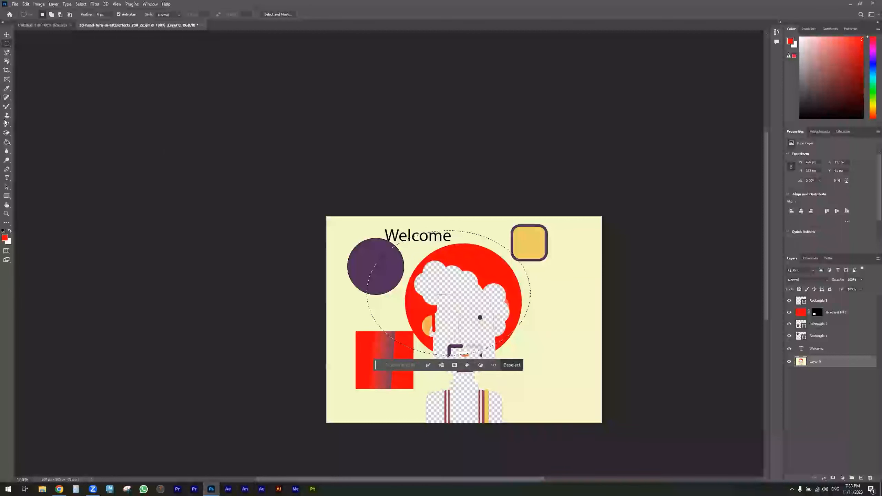
{"action": "left_click", "coordinate": [7, 133]}
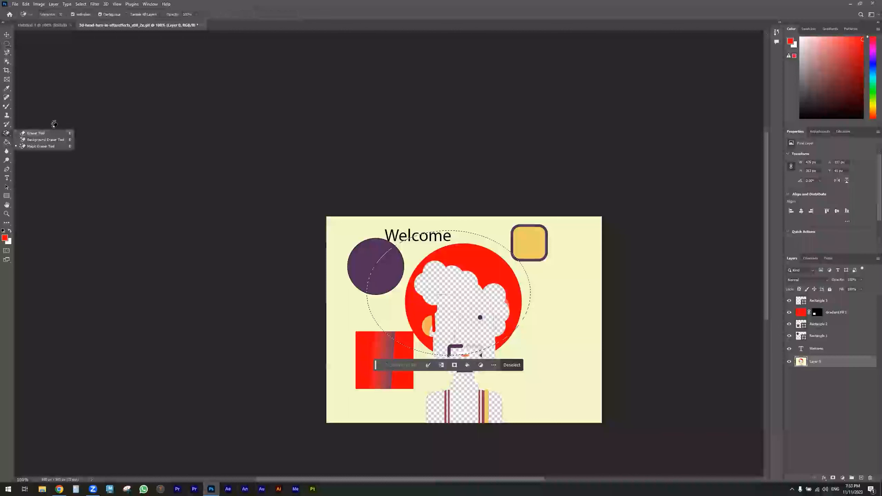
{"action": "left_click", "coordinate": [46, 135]}
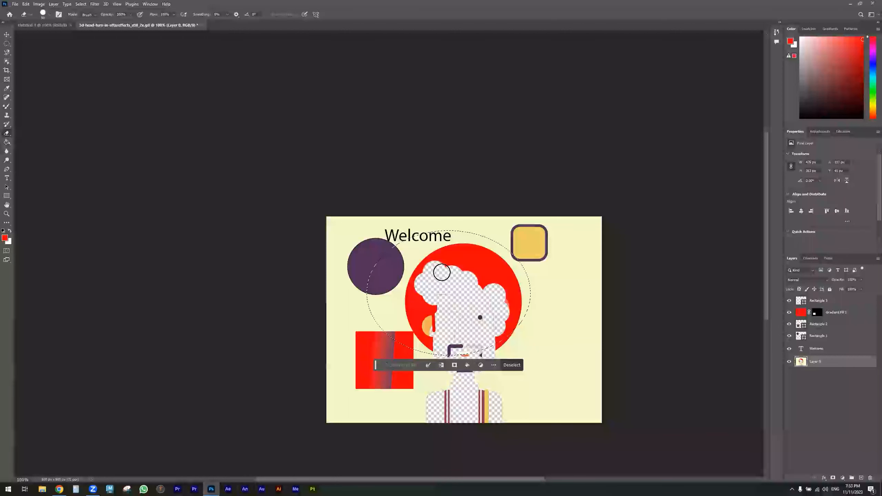
{"action": "key", "text": "bracketright"}
{"action": "key", "text": "bracketright"}
{"action": "key", "text": "bracketright"}
{"action": "key", "text": "bracketright"}
{"action": "key", "text": "bracketright"}
{"action": "key", "text": "bracketright"}
{"action": "key", "text": "bracketright"}
{"action": "key", "text": "bracketright"}
{"action": "key", "text": "bracketright"}
{"action": "mouse_move", "coordinate": [478, 282]}
{"action": "left_mouse_down"}
{"action": "mouse_move", "coordinate": [502, 276]}
{"action": "mouse_move", "coordinate": [439, 250]}
{"action": "mouse_move", "coordinate": [375, 298]}
{"action": "mouse_move", "coordinate": [434, 336]}
{"action": "mouse_move", "coordinate": [494, 317]}
{"action": "mouse_move", "coordinate": [503, 328]}
{"action": "mouse_move", "coordinate": [419, 317]}
{"action": "mouse_move", "coordinate": [436, 288]}
{"action": "mouse_move", "coordinate": [502, 303]}
{"action": "mouse_move", "coordinate": [462, 317]}
{"action": "left_mouse_up"}
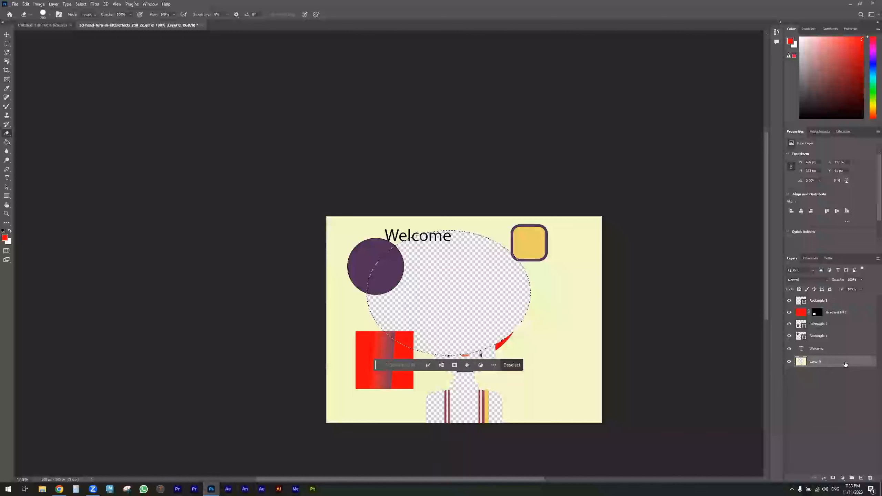
Rasterize the purple circle on the Rectangle 1 layer and erase its part inside the elliptical selection
{"action": "left_click", "coordinate": [830, 336]}
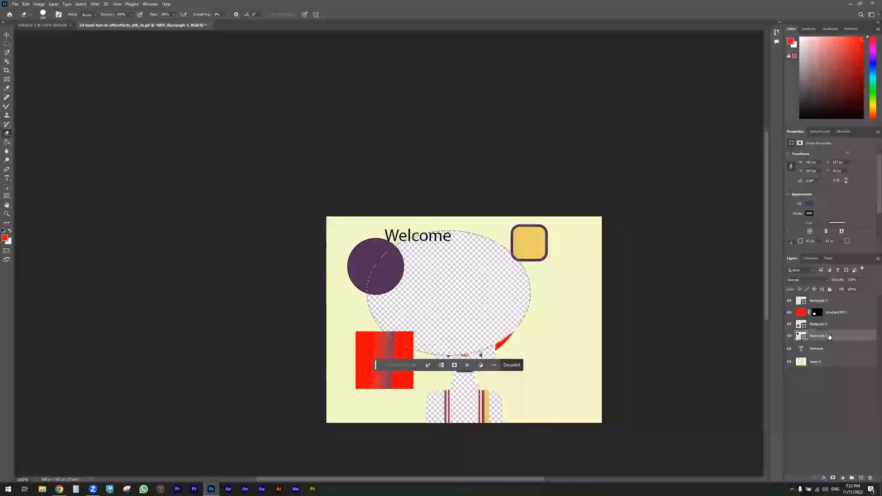
{"action": "left_click", "coordinate": [381, 291]}
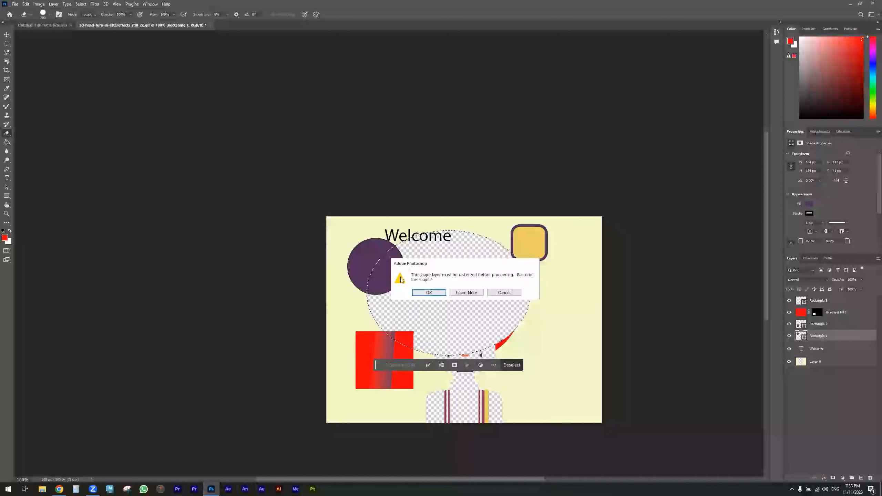
{"action": "left_click", "coordinate": [429, 293]}
{"action": "left_click", "coordinate": [396, 275]}
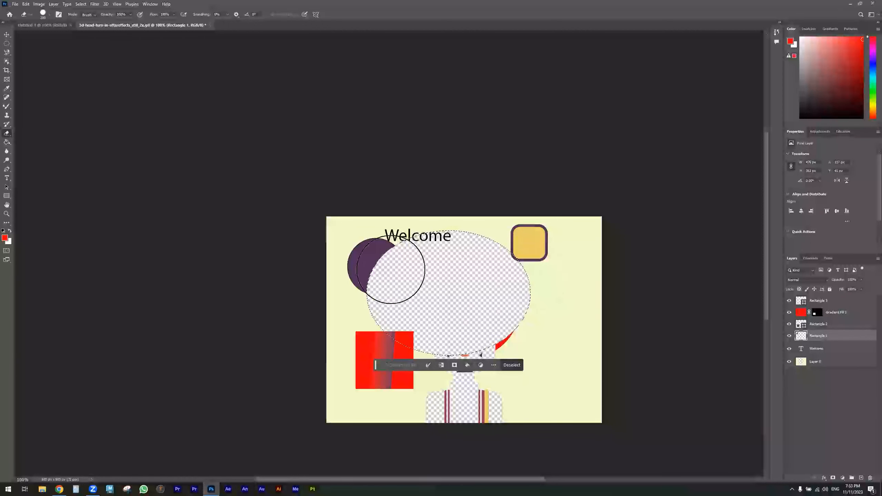
Erase the Gradient Fill 1 layer inside the elliptical selection, swap the foreground and background colours, and select the layer's mask
{"action": "left_click", "coordinate": [837, 325]}
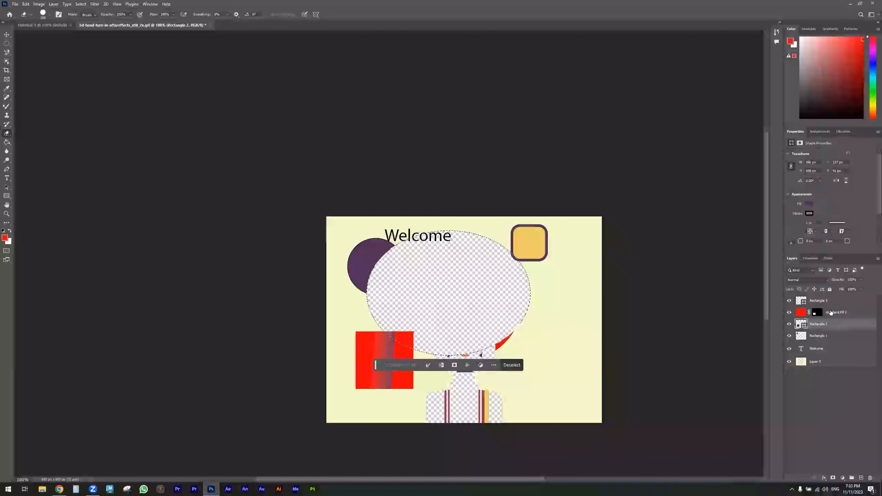
{"action": "left_click", "coordinate": [831, 312]}
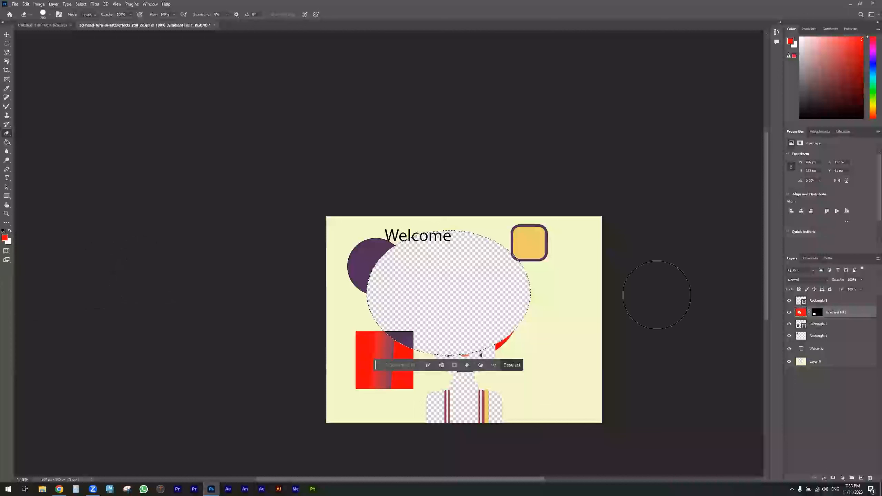
{"action": "key", "text": "x"}
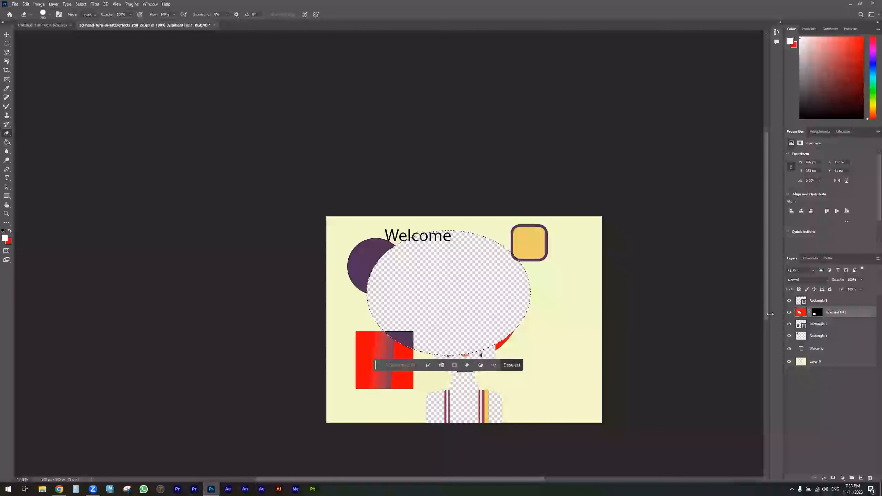
{"action": "left_click", "coordinate": [818, 314]}
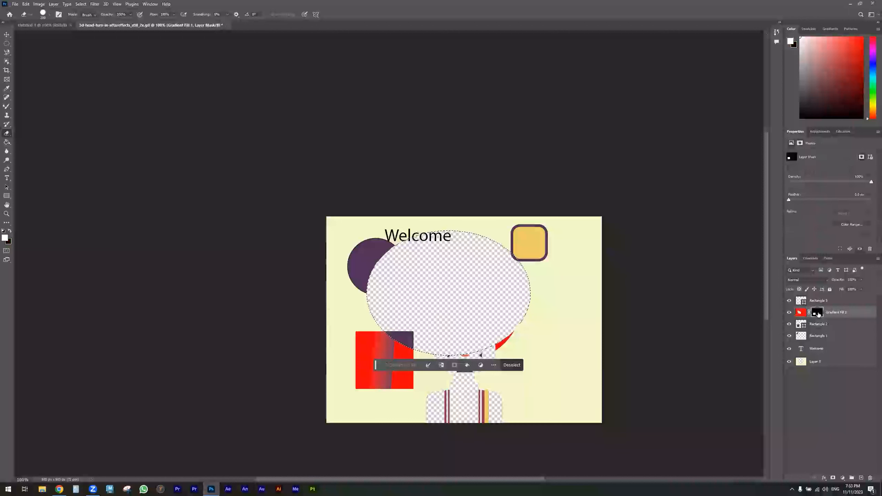